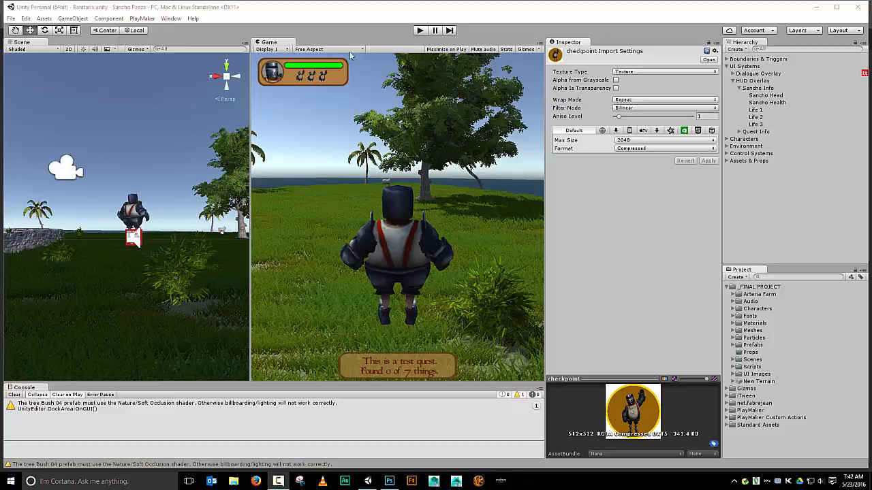
# Enter Play mode, walk the knight character toward the village, and exit Play mode
pyautogui.click(425, 31)
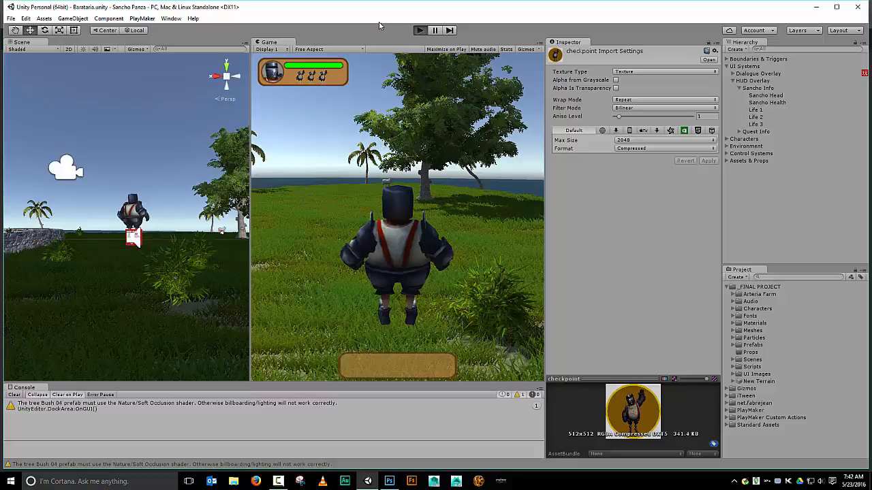
pyautogui.click(418, 30)
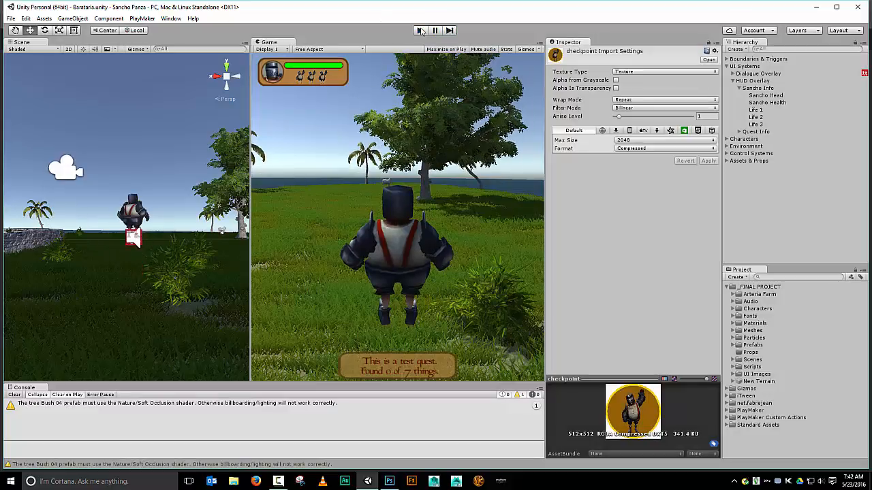
pyautogui.click(419, 30)
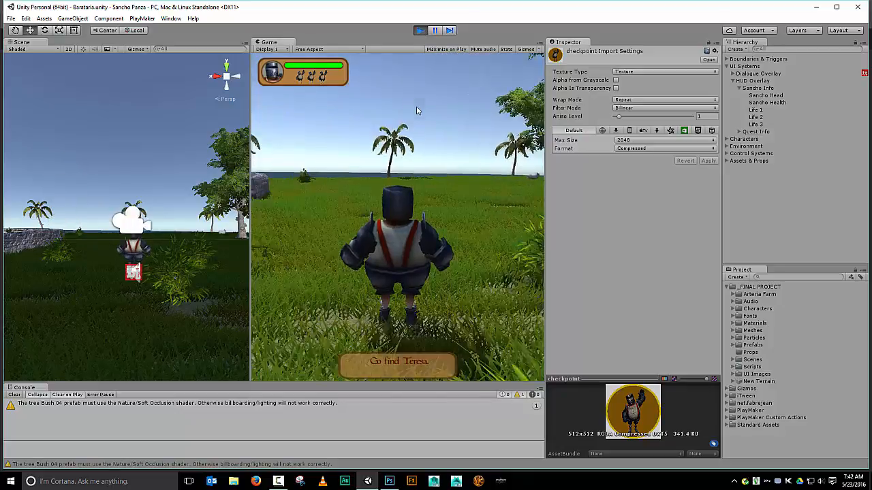
pyautogui.press('w')
pyautogui.press('a')
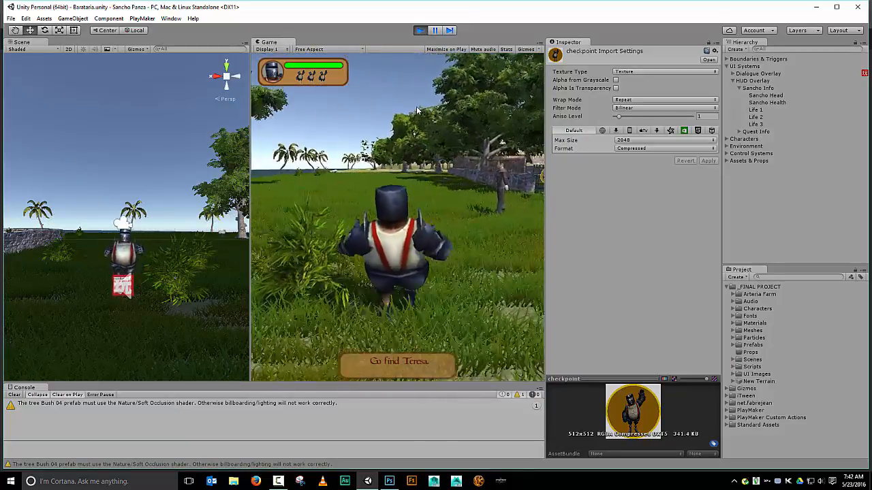
pyautogui.press('w')
pyautogui.press('a')
pyautogui.press('d')
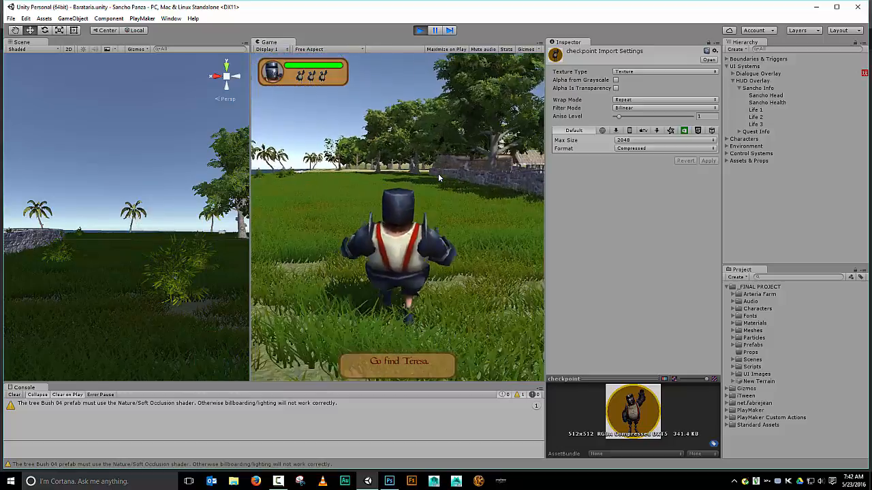
pyautogui.press('w')
pyautogui.press('d')
pyautogui.press('a')
pyautogui.press('d')
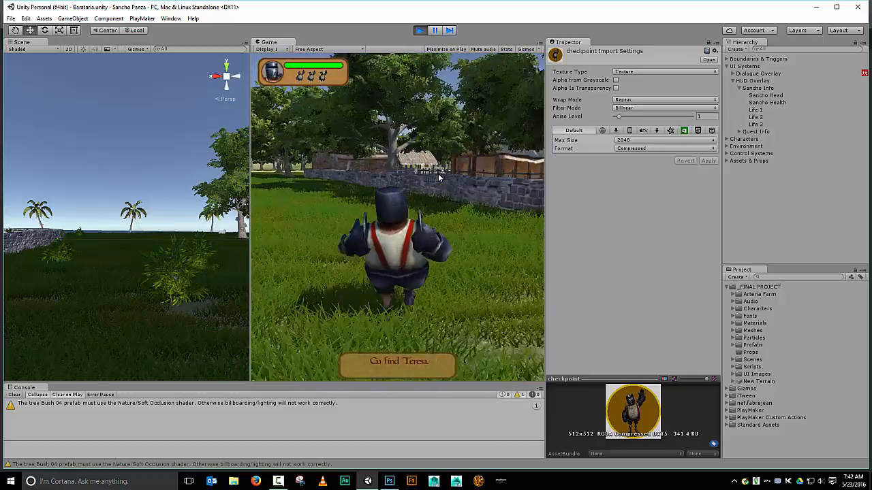
pyautogui.press('w')
pyautogui.press('d')
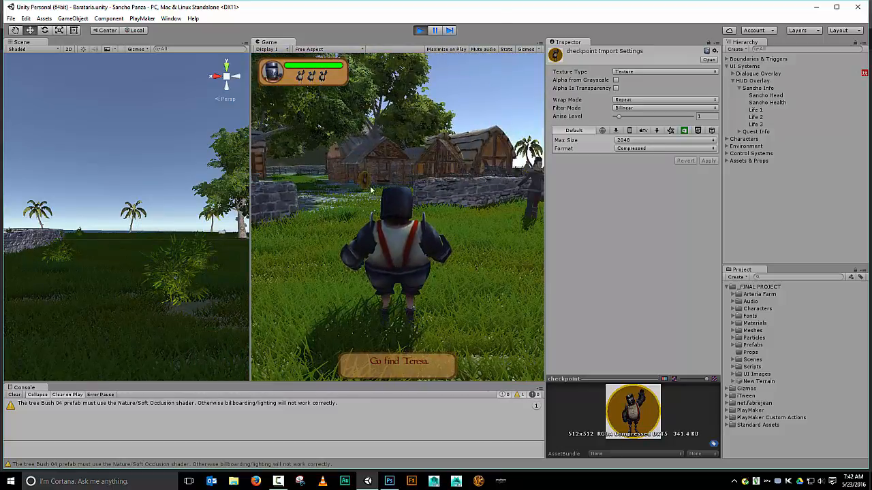
pyautogui.click(418, 30)
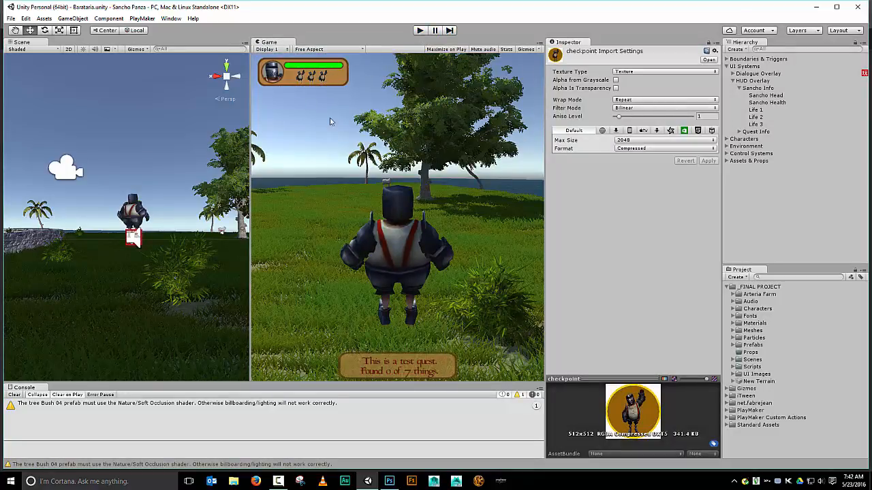
# Select the Knight model in the Characters > Sancho project folder and show its animation import settings
pyautogui.click(733, 330)
pyautogui.click(734, 330)
pyautogui.click(733, 309)
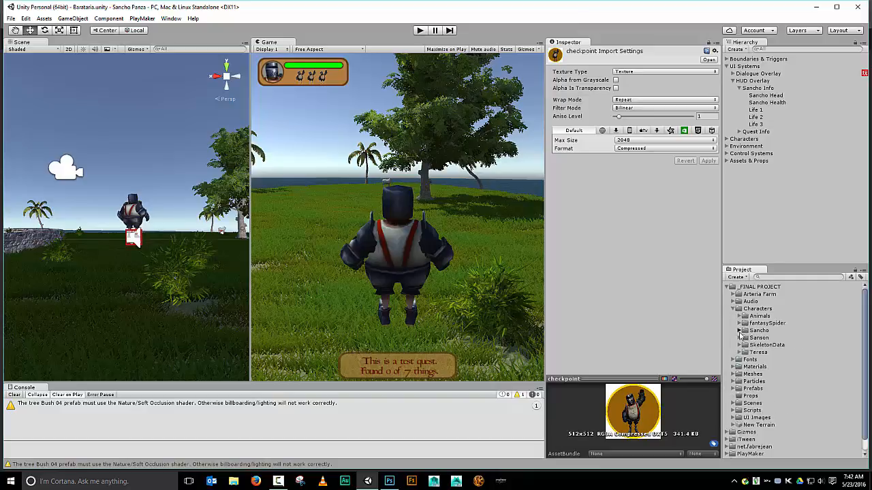
pyautogui.click(740, 330)
pyautogui.click(763, 346)
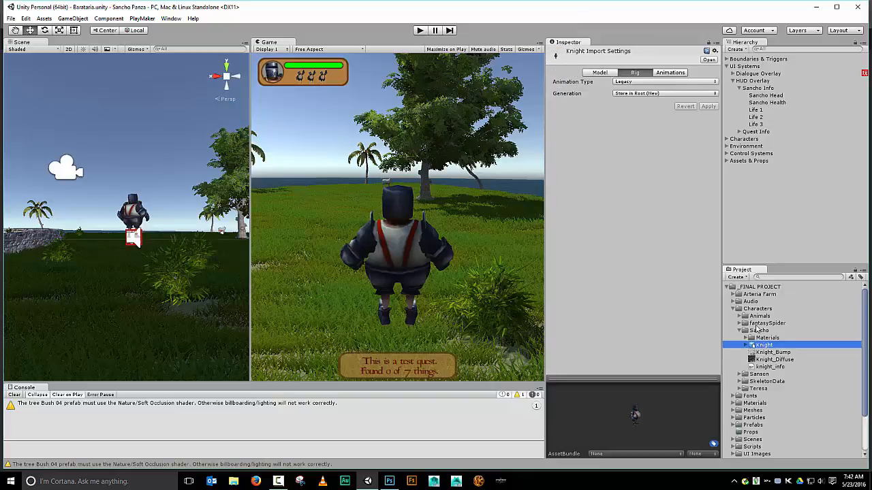
pyautogui.click(666, 76)
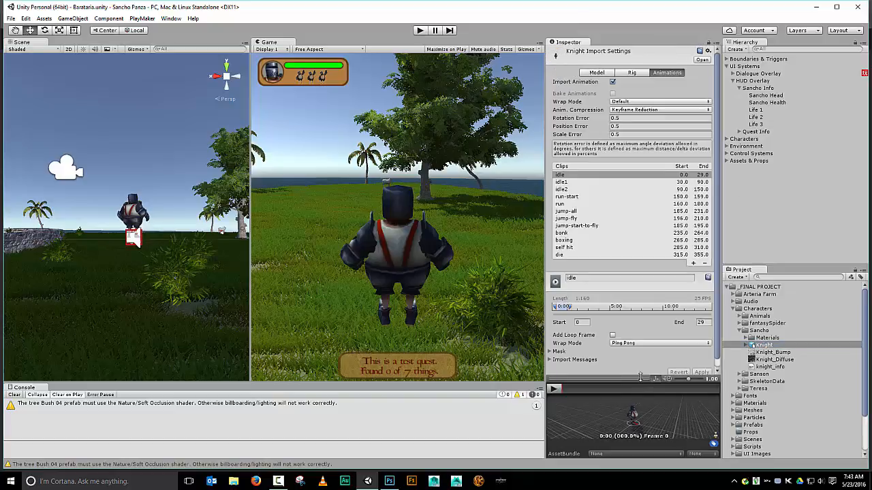
# Enlarge the animation preview area and widen the Inspector panel
pyautogui.moveTo(640, 372); pyautogui.dragTo(640, 181)
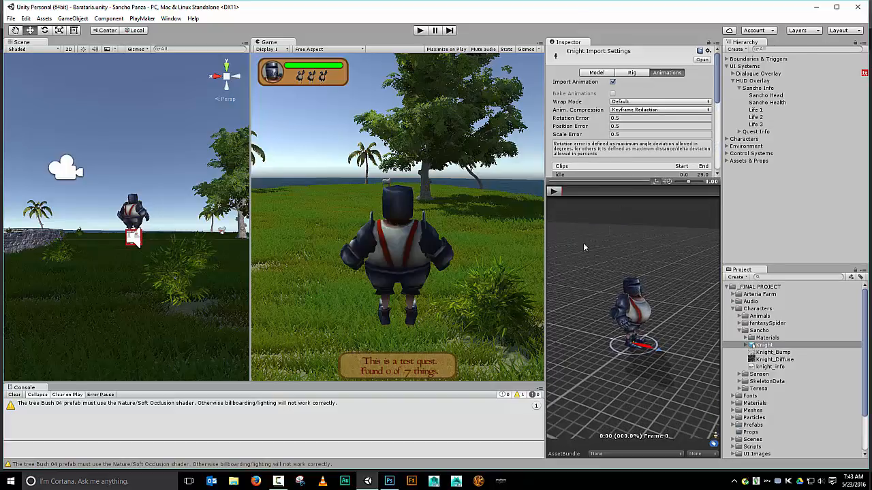
pyautogui.moveTo(545, 258); pyautogui.dragTo(328, 258)
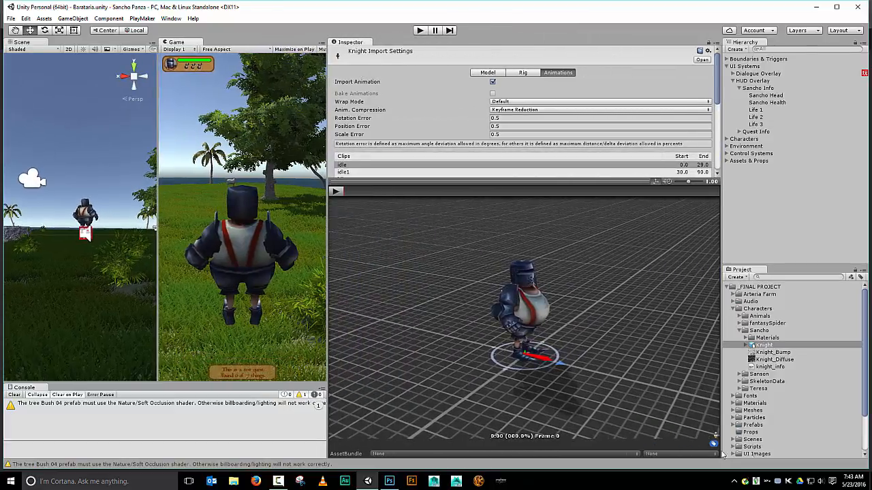
# Turn the preview to face the knight from the front, zoom in, and bring the clip list into view
pyautogui.press('alt')
pyautogui.press('alt')
pyautogui.moveTo(608, 357); pyautogui.dragTo(505, 308)
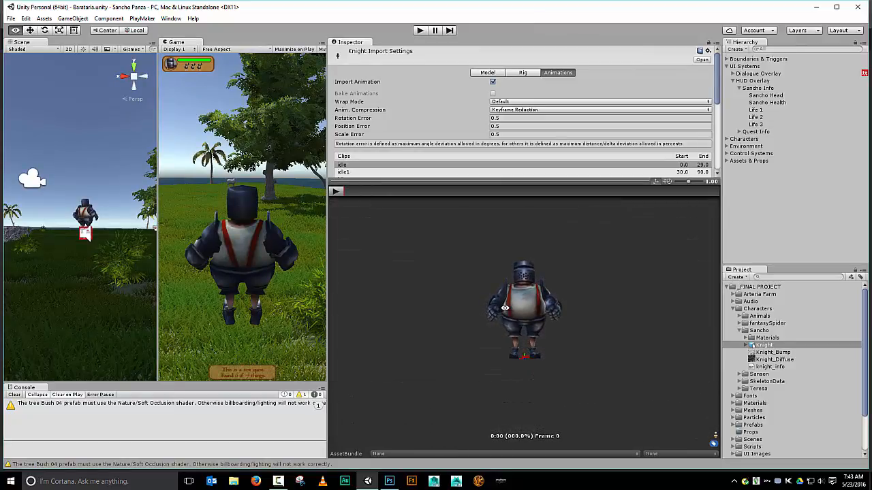
pyautogui.moveTo(557, 249); pyautogui.dragTo(551, 261)
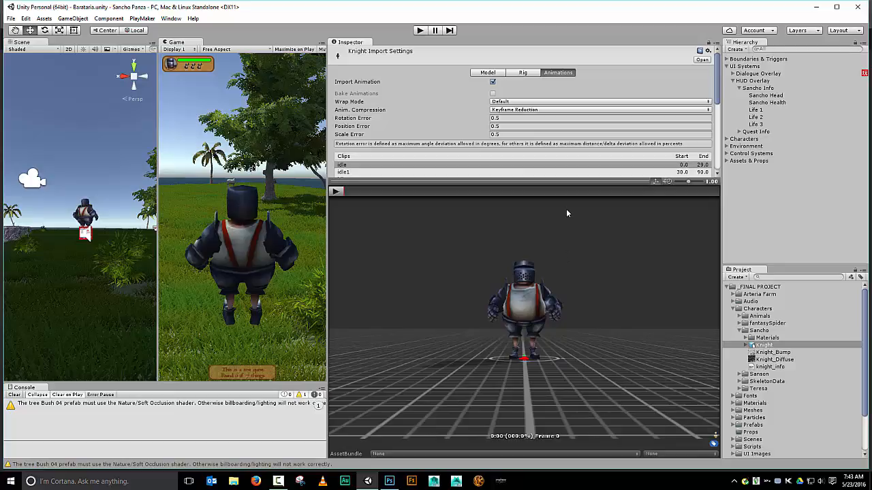
pyautogui.scroll(2, 582, 295)
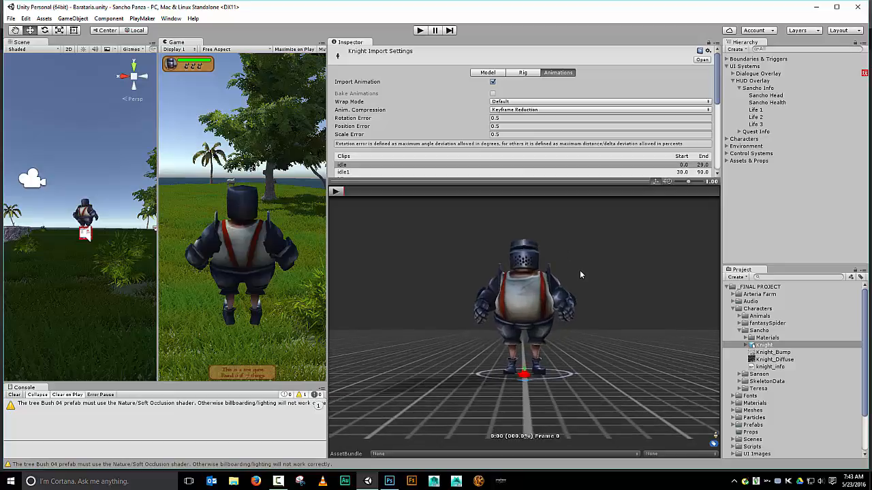
pyautogui.moveTo(585, 254); pyautogui.dragTo(587, 260)
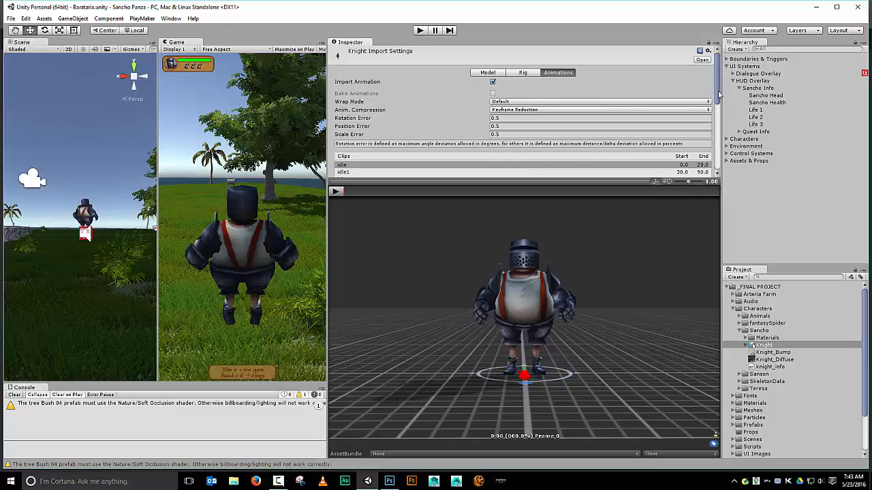
pyautogui.moveTo(716, 97); pyautogui.dragTo(716, 121)
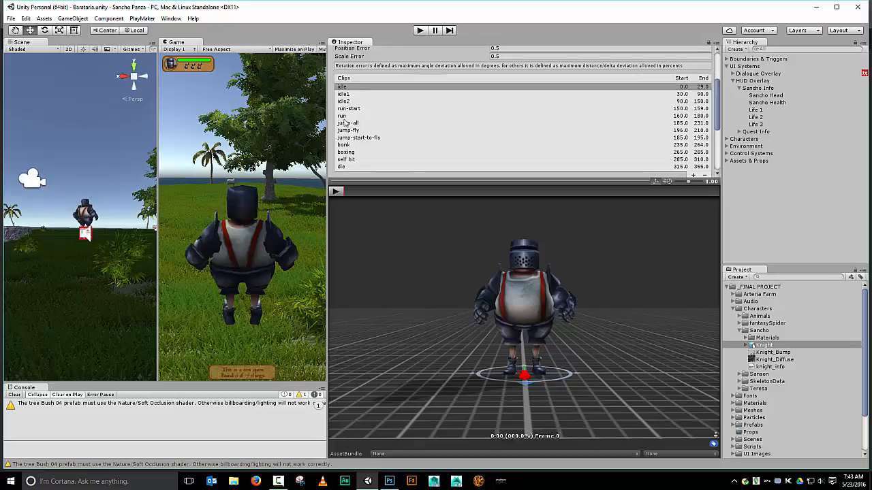
# Play the idle, idle1 and idle2 clips in the animation preview
pyautogui.click(335, 191)
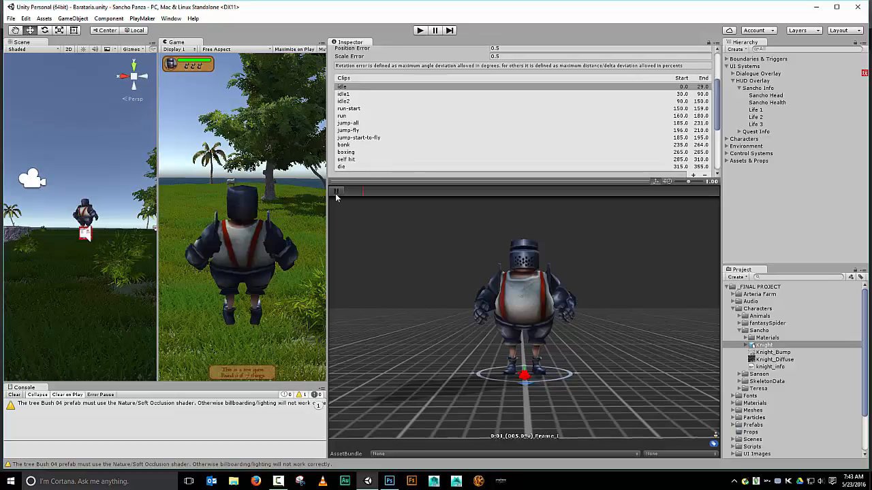
pyautogui.click(342, 95)
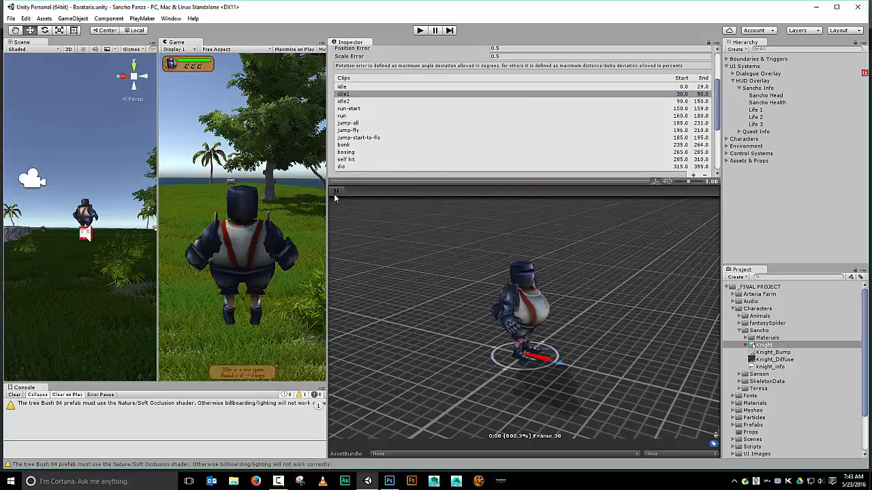
pyautogui.click(335, 191)
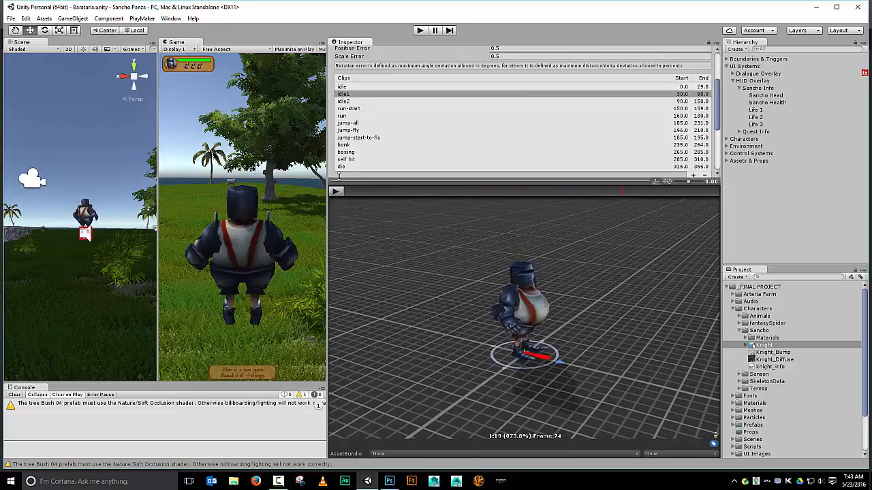
pyautogui.click(347, 102)
pyautogui.click(335, 192)
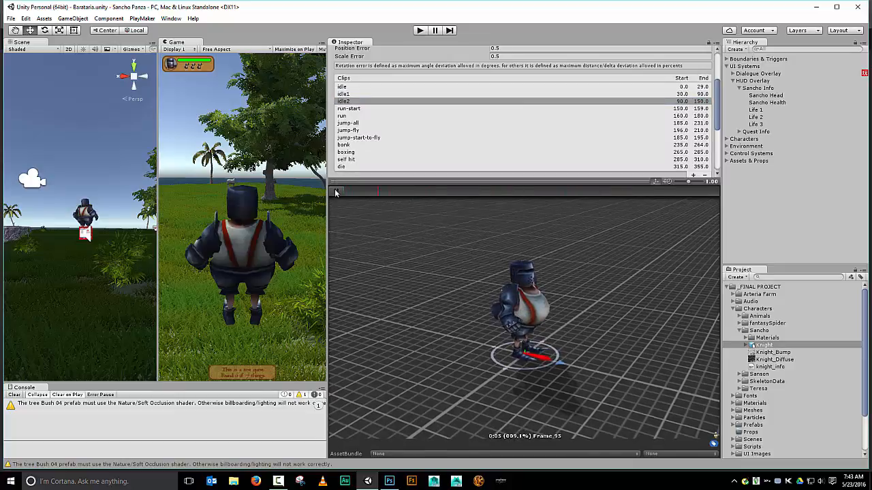
pyautogui.click(335, 191)
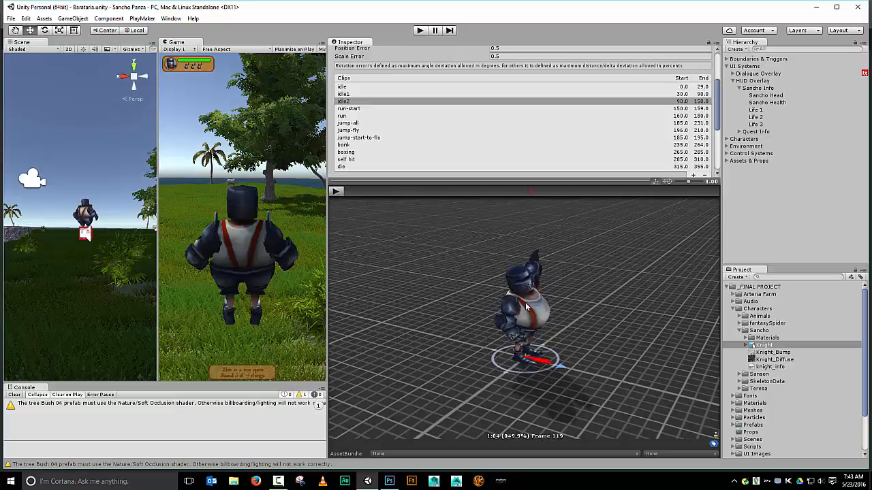
# Frame the knight's waving pose from the front and close up in the preview
pyautogui.moveTo(587, 327); pyautogui.dragTo(483, 295)
pyautogui.scroll(3, 496, 303)
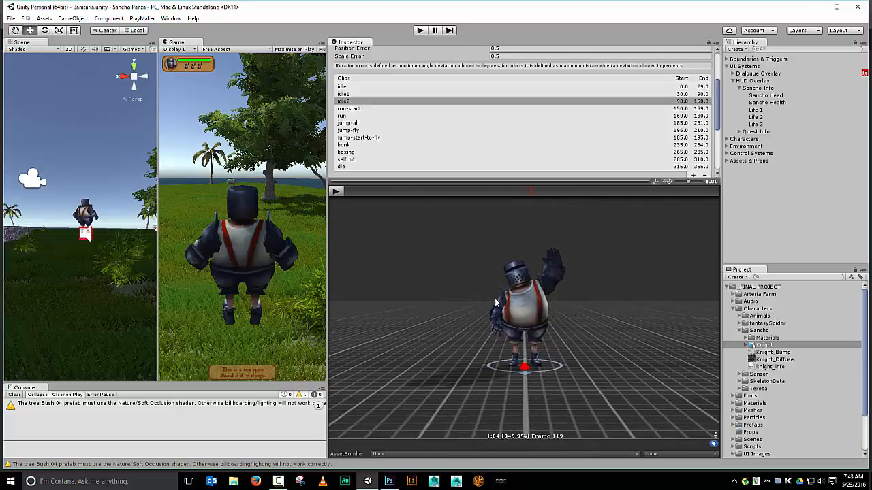
pyautogui.scroll(1, 496, 303)
pyautogui.scroll(2, 496, 303)
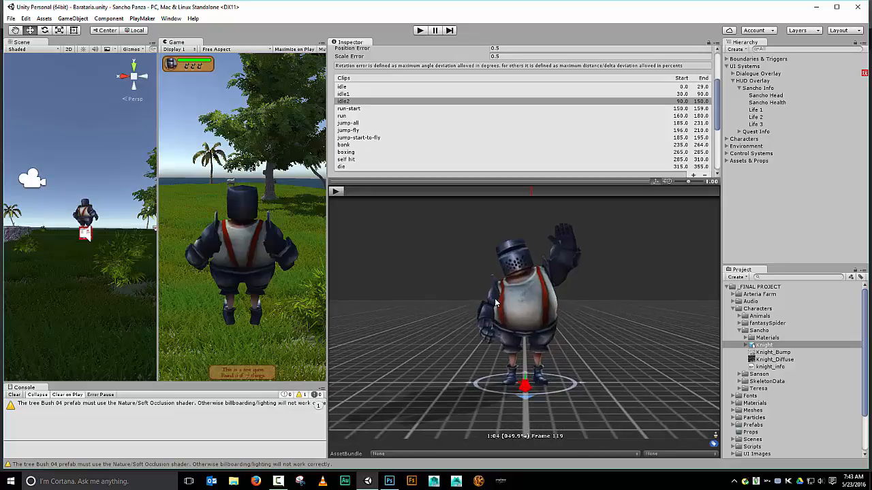
pyautogui.moveTo(575, 349)
pyautogui.mouseDown()
pyautogui.moveTo(587, 349)
pyautogui.moveTo(586, 328)
pyautogui.moveTo(588, 346)
pyautogui.mouseUp()
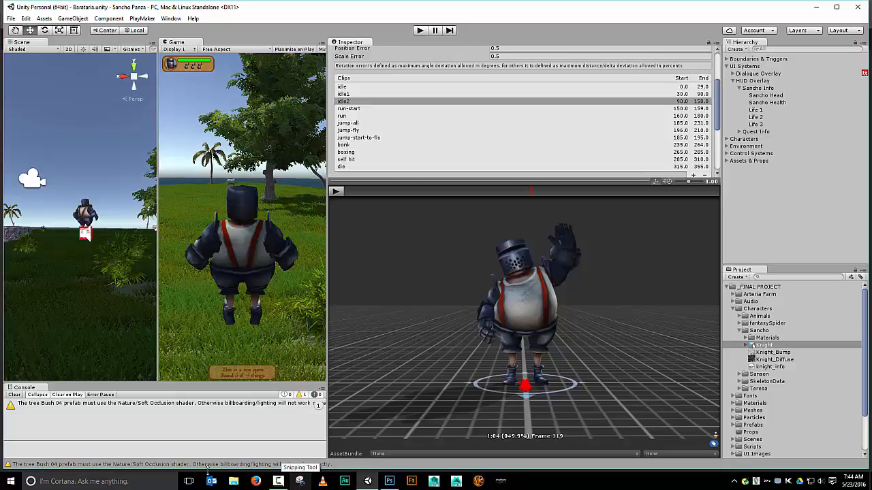
# Launch the Snipping Tool from Start search and snip a rectangle around the knight preview
pyautogui.click(10, 477)
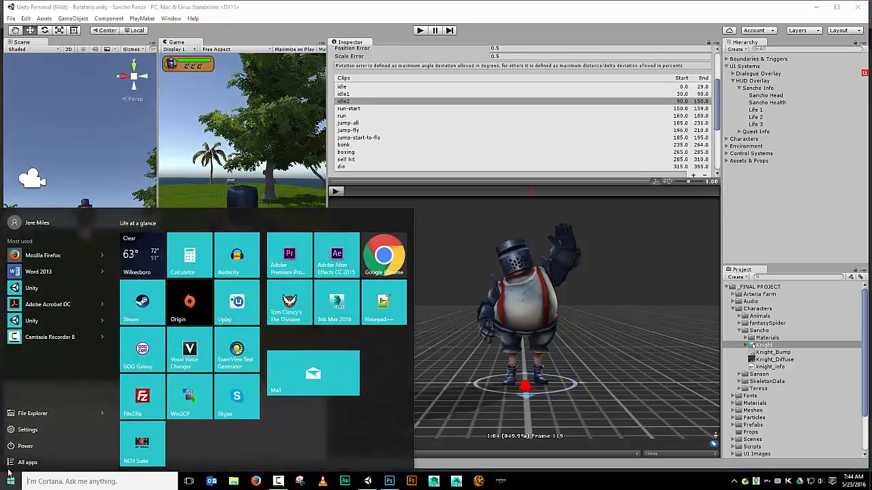
pyautogui.click(126, 482)
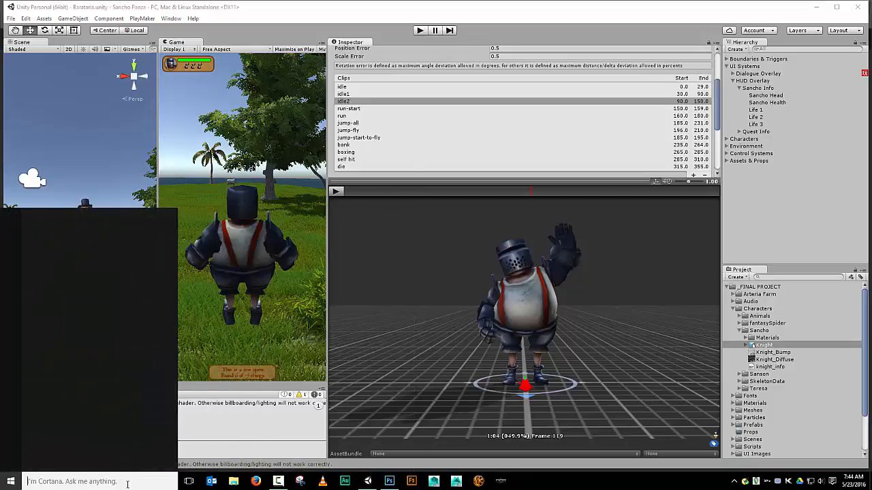
pyautogui.write('snipping')
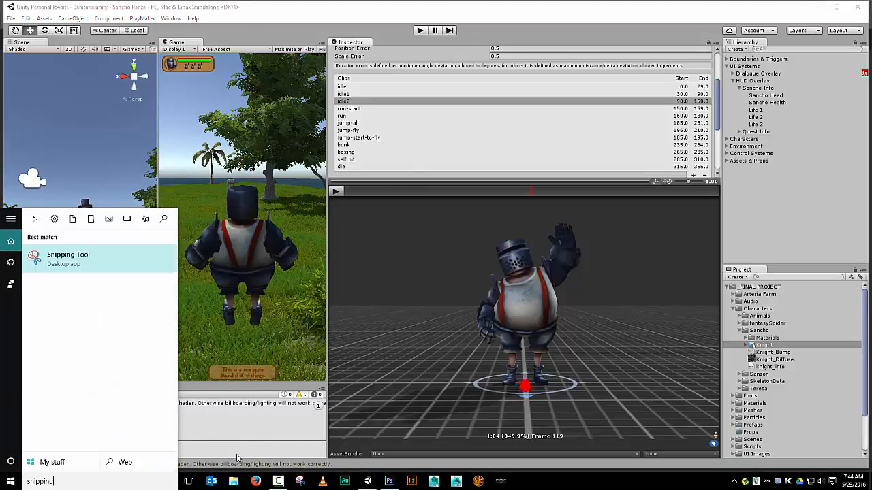
pyautogui.click(299, 482)
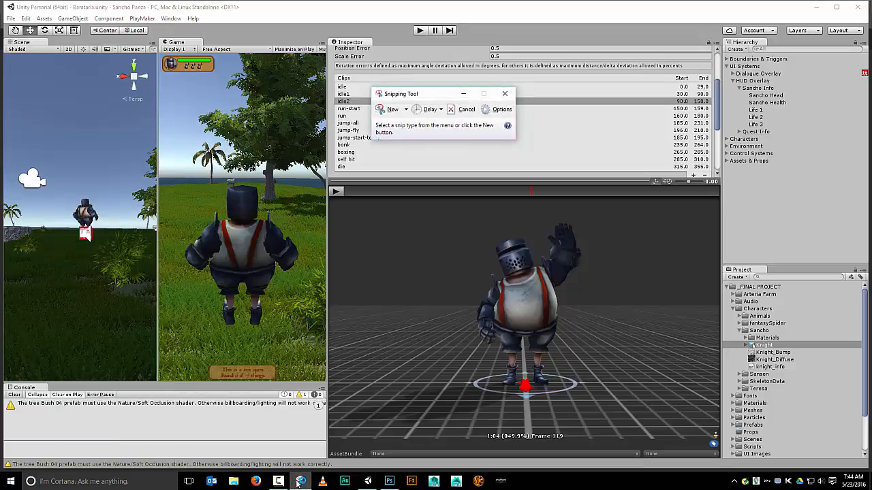
pyautogui.click(390, 111)
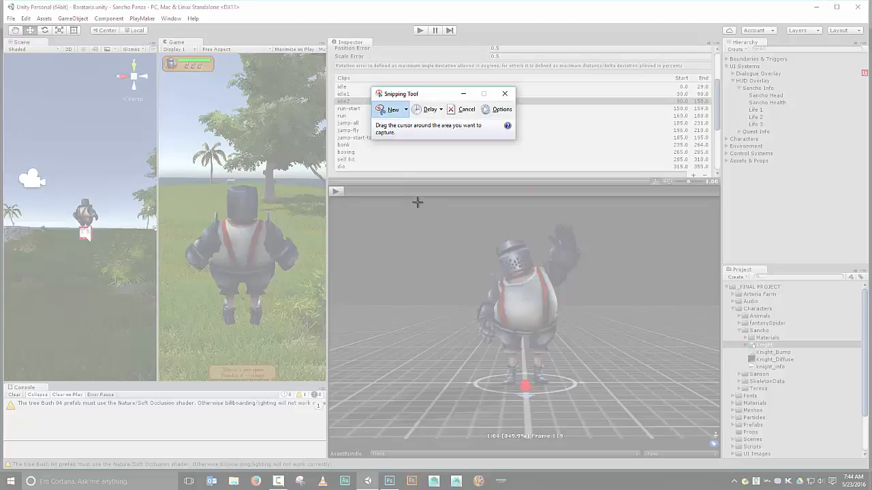
pyautogui.moveTo(417, 199); pyautogui.dragTo(632, 422)
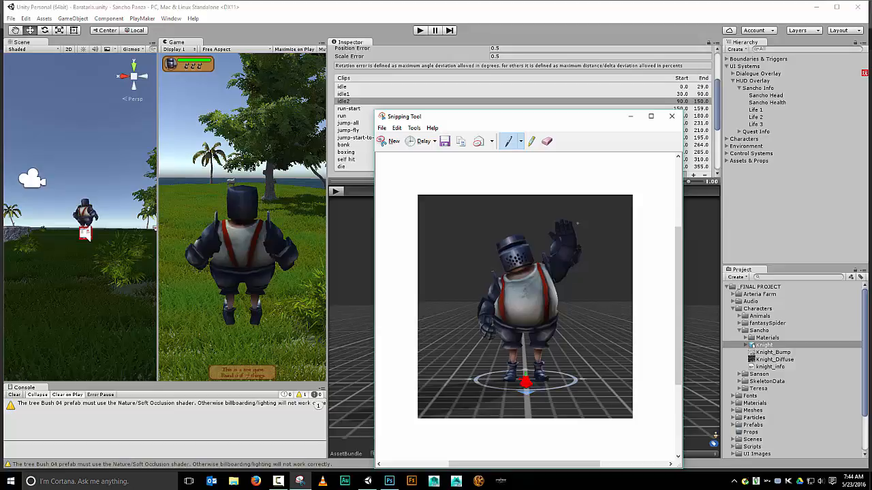
# Switch to Photoshop and paste the snip into a new 473 x 493 pixel clipboard document
pyautogui.click(389, 482)
pyautogui.click(173, 134)
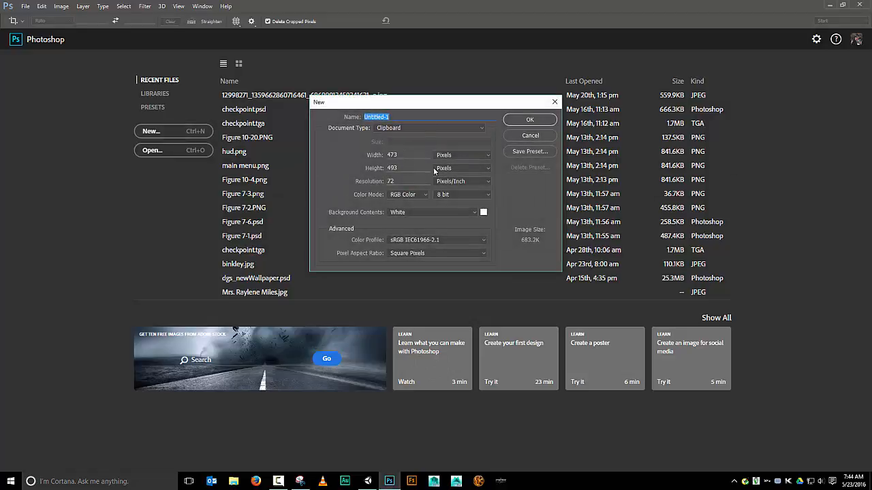
pyautogui.click(513, 121)
pyautogui.hotkey('ctrl', 'v')
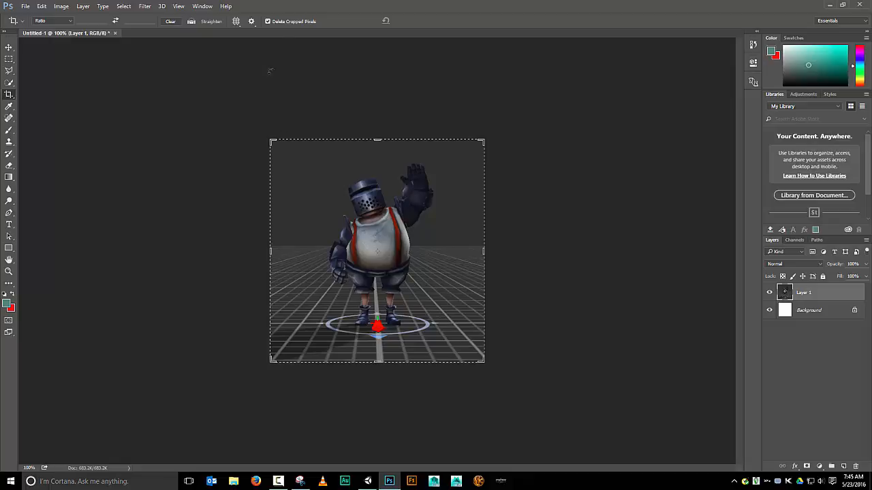
pyautogui.click(10, 52)
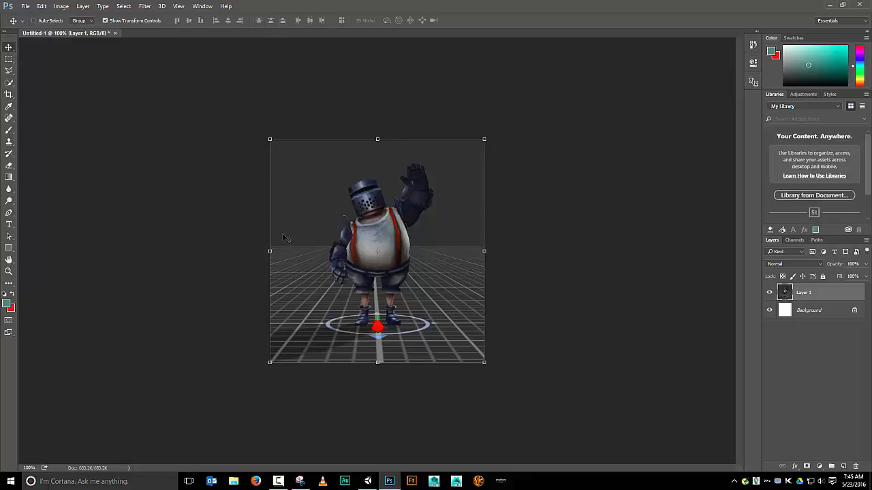
# Trace a Polygonal Lasso selection around the knight's outline
pyautogui.click(8, 72)
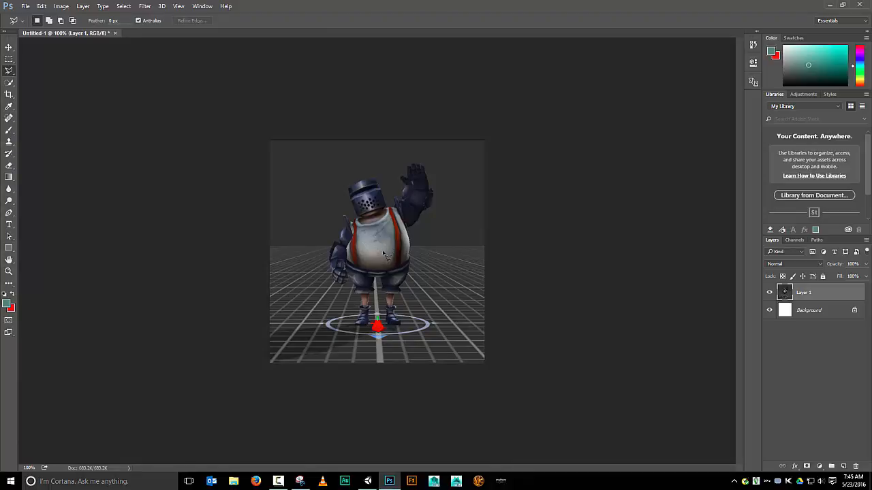
pyautogui.hotkey('ctrl', '+')
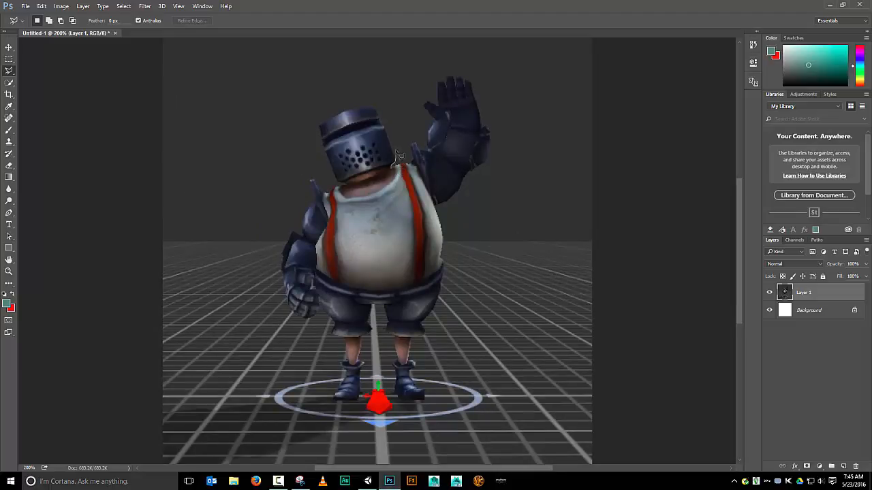
pyautogui.click(374, 107)
pyautogui.click(346, 110)
pyautogui.click(324, 129)
pyautogui.click(311, 179)
pyautogui.click(293, 231)
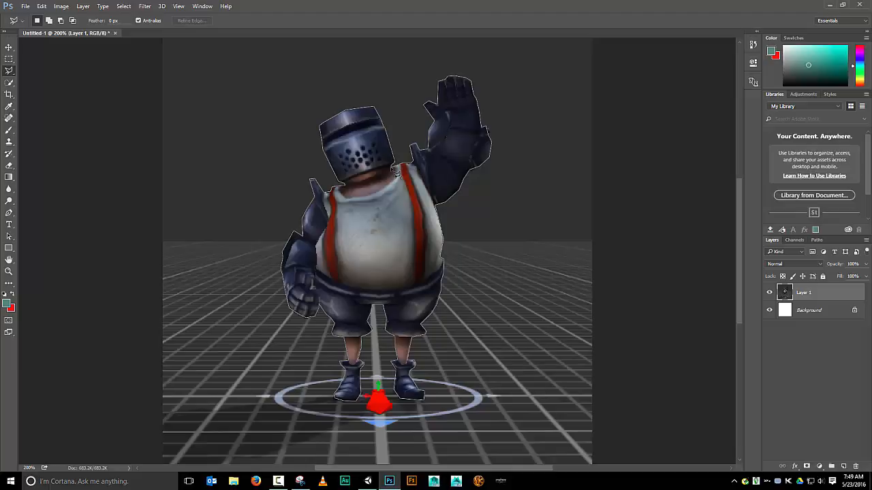
pyautogui.click(396, 175)
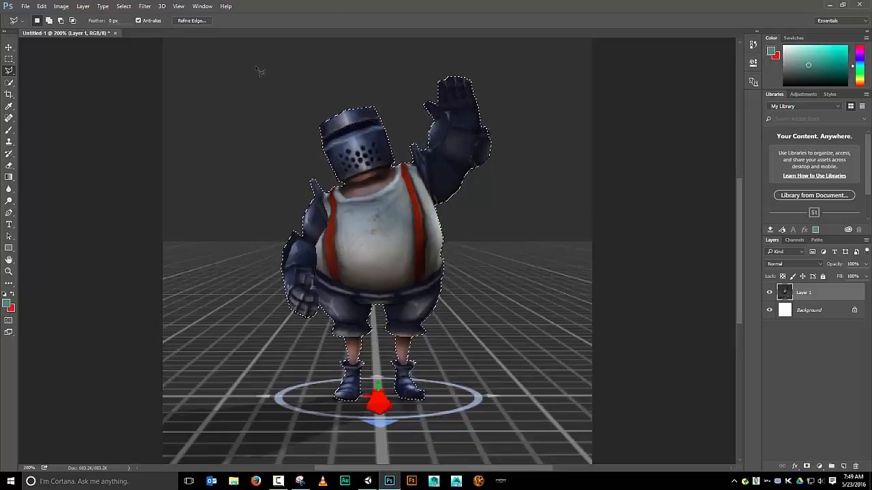
# Invert the selection and delete the background around the knight
pyautogui.click(121, 7)
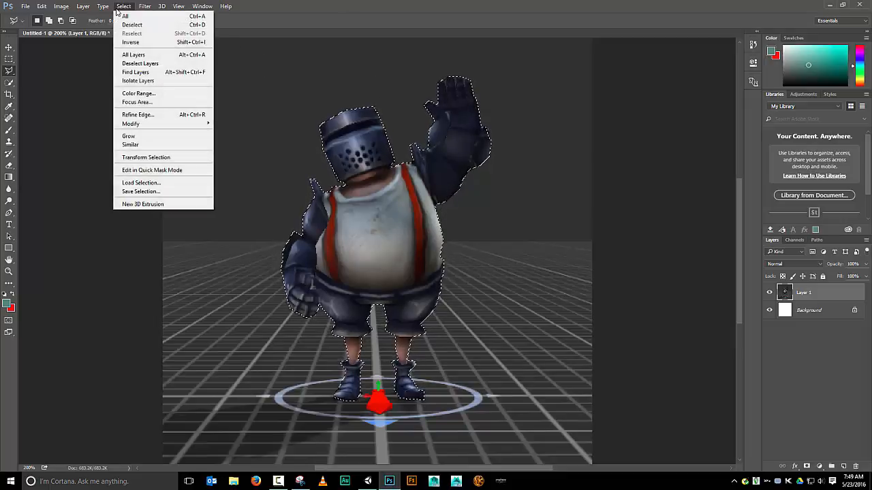
pyautogui.click(118, 43)
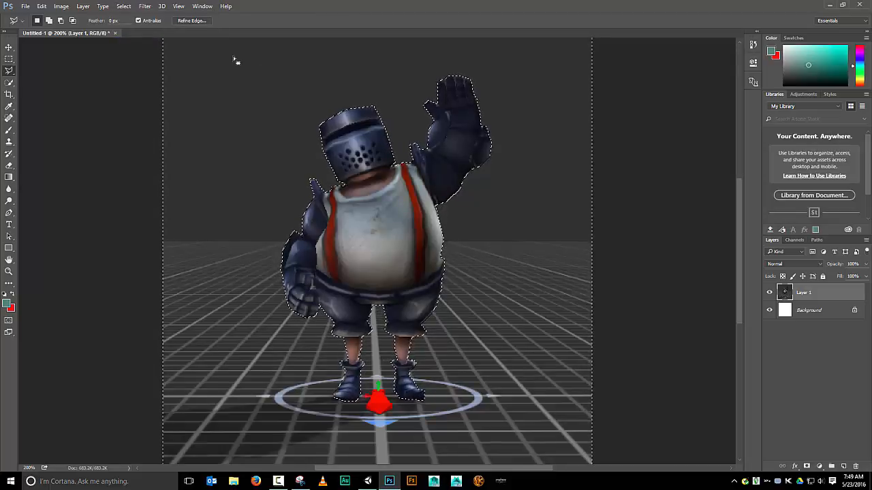
pyautogui.press('Delete')
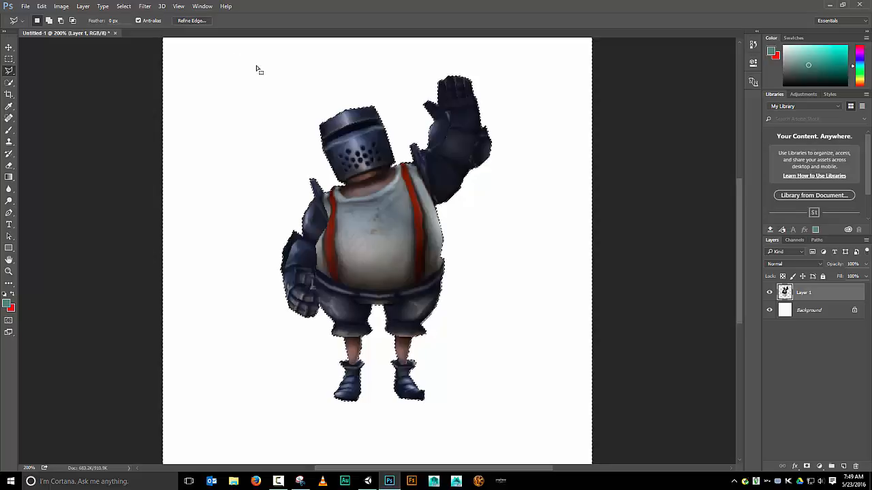
# Toggle the Background layer's visibility to check the cut-out of the knight
pyautogui.scroll(-5, 256, 67)
pyautogui.scroll(4, 256, 67)
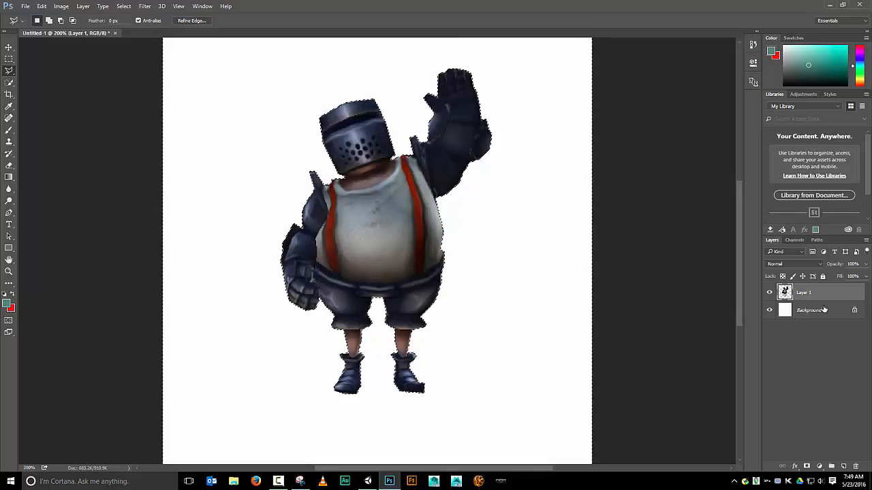
pyautogui.click(770, 312)
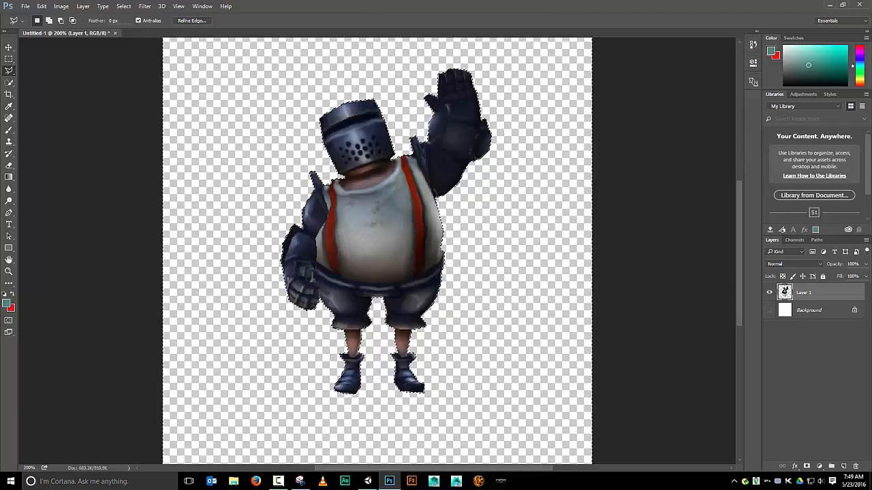
pyautogui.click(770, 309)
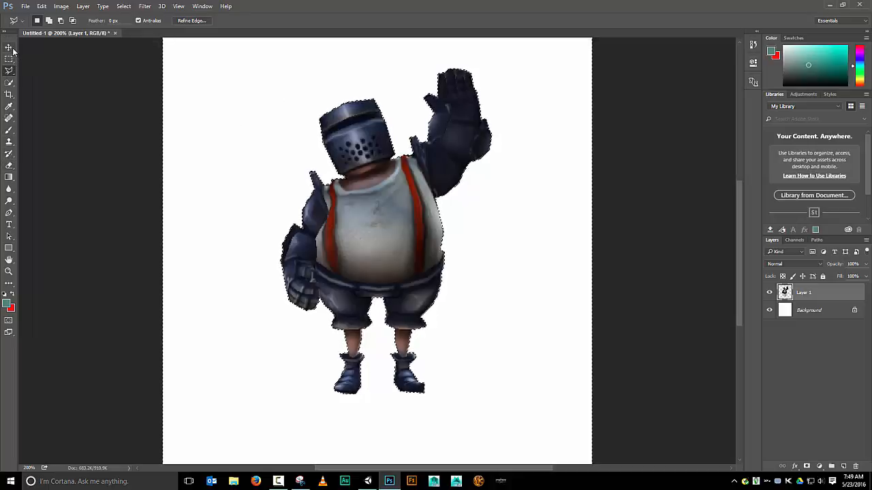
# Crop the canvas tightly around the knight
pyautogui.click(9, 94)
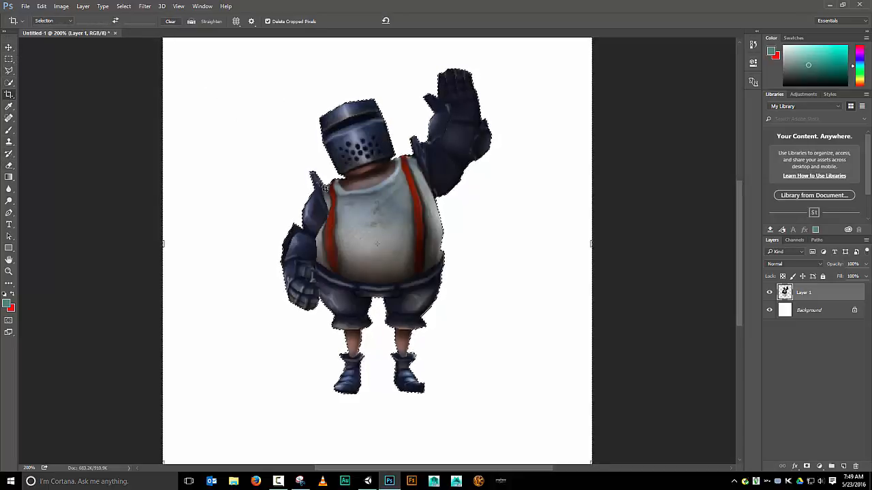
pyautogui.hotkey('ctrl', '-')
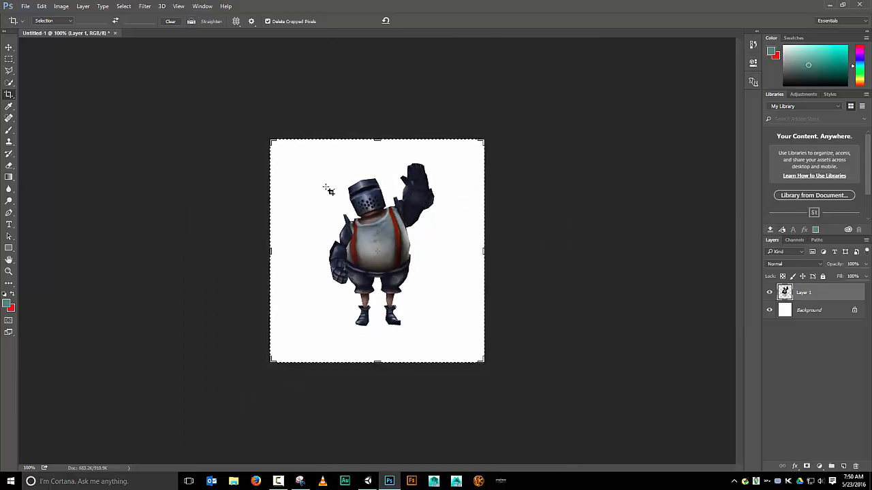
pyautogui.moveTo(378, 137); pyautogui.dragTo(374, 149)
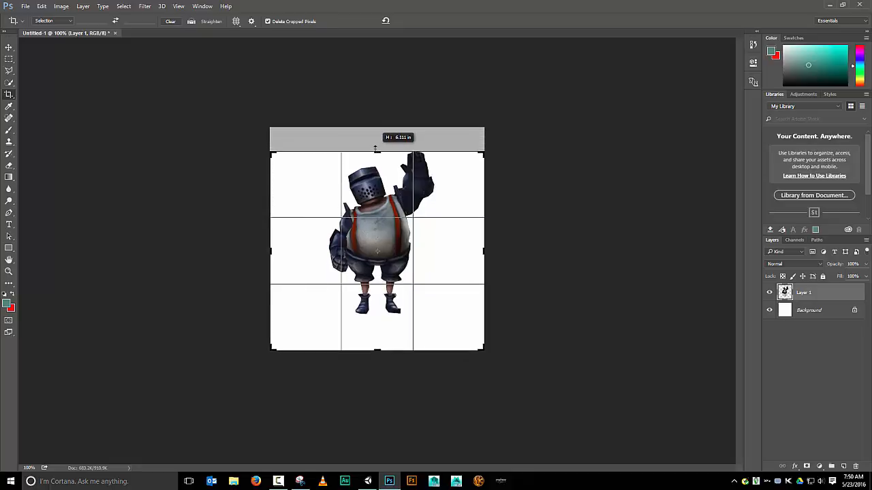
pyautogui.moveTo(374, 148); pyautogui.dragTo(375, 148)
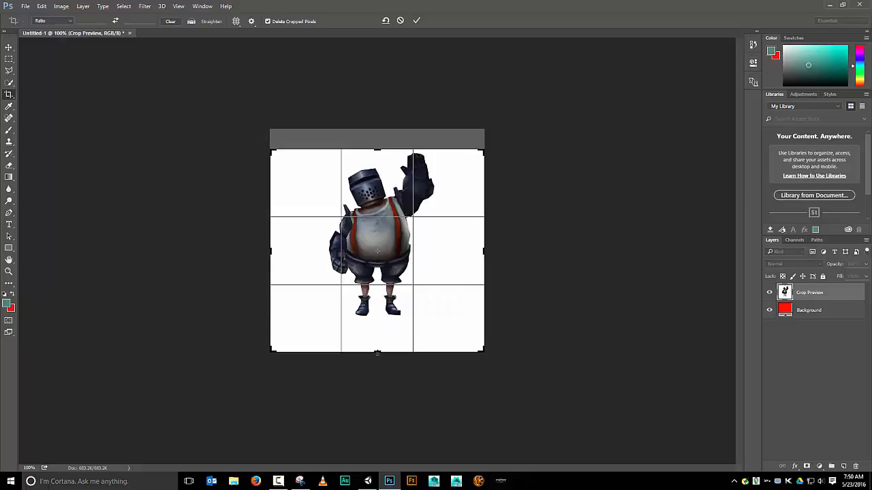
pyautogui.moveTo(378, 353); pyautogui.dragTo(376, 334)
pyautogui.rightClick(375, 334)
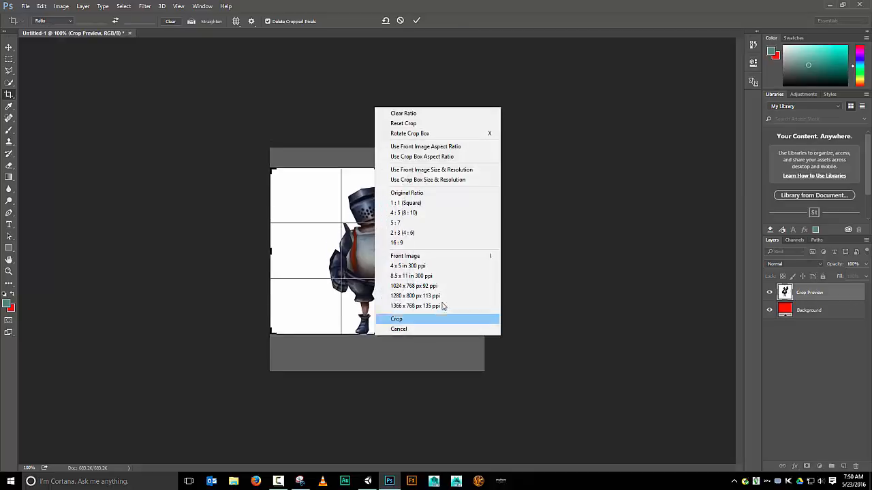
pyautogui.click(471, 397)
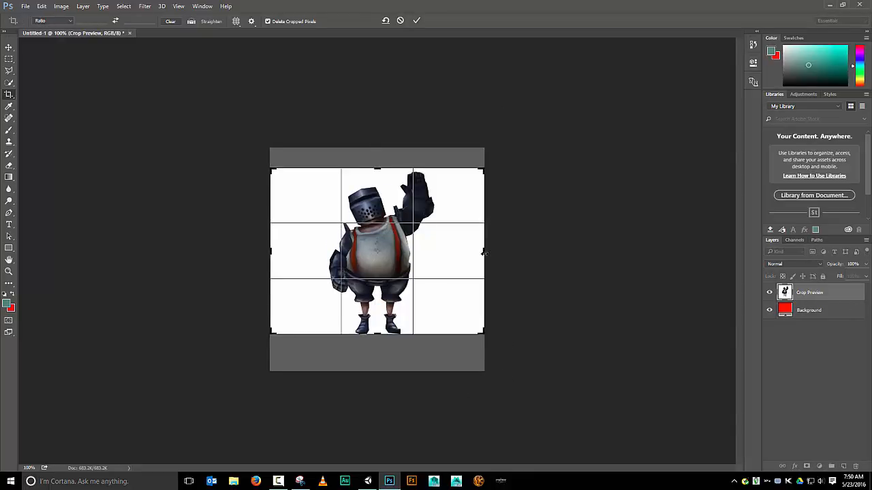
pyautogui.moveTo(483, 253); pyautogui.dragTo(459, 244)
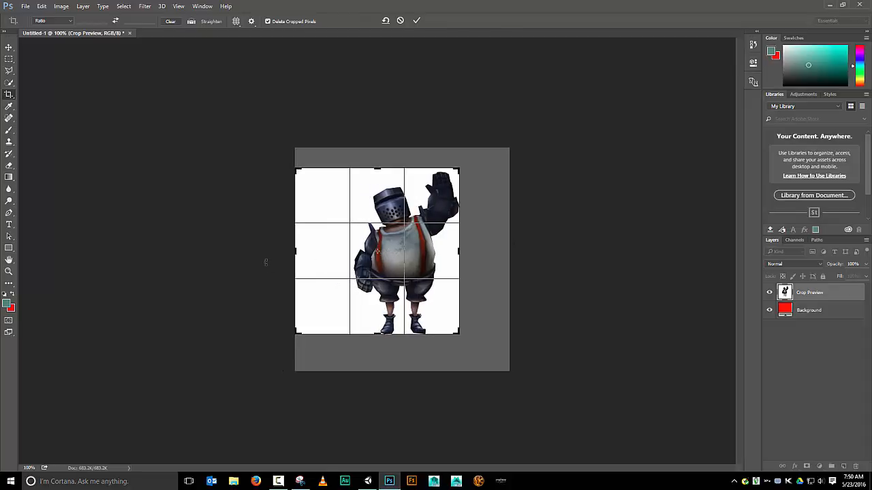
pyautogui.moveTo(293, 253); pyautogui.dragTo(329, 249)
pyautogui.moveTo(373, 165); pyautogui.dragTo(375, 171)
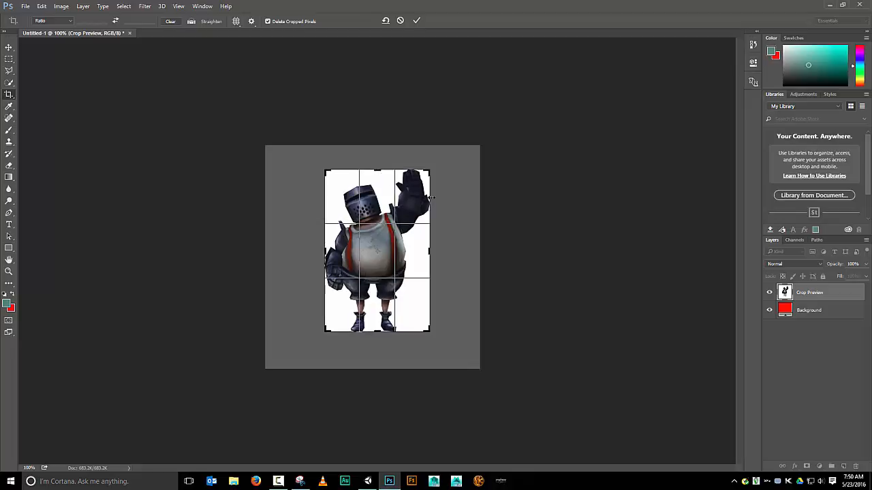
pyautogui.click(422, 24)
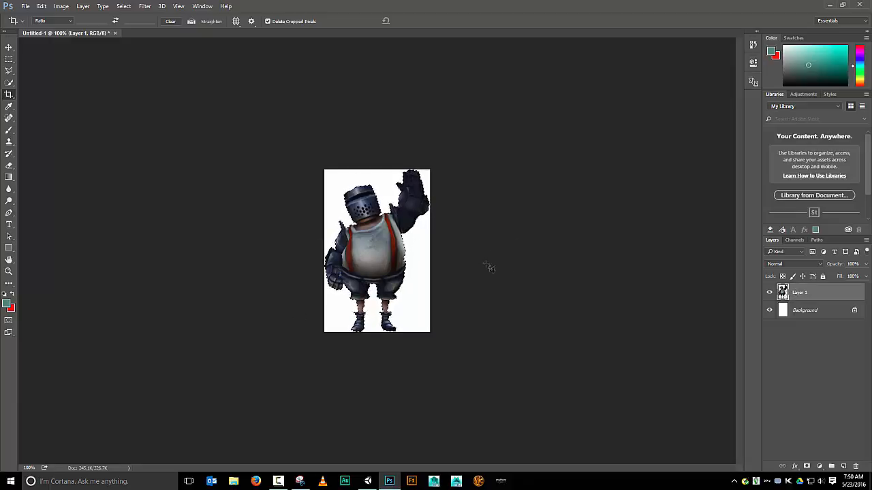
# Open the channels and toggle the Red, Green and Blue channels' visibility to inspect them
pyautogui.click(791, 241)
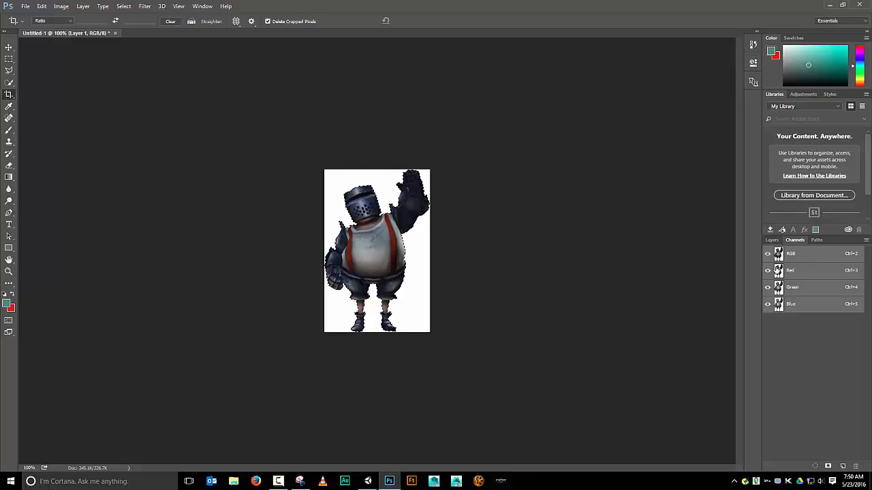
pyautogui.click(767, 271)
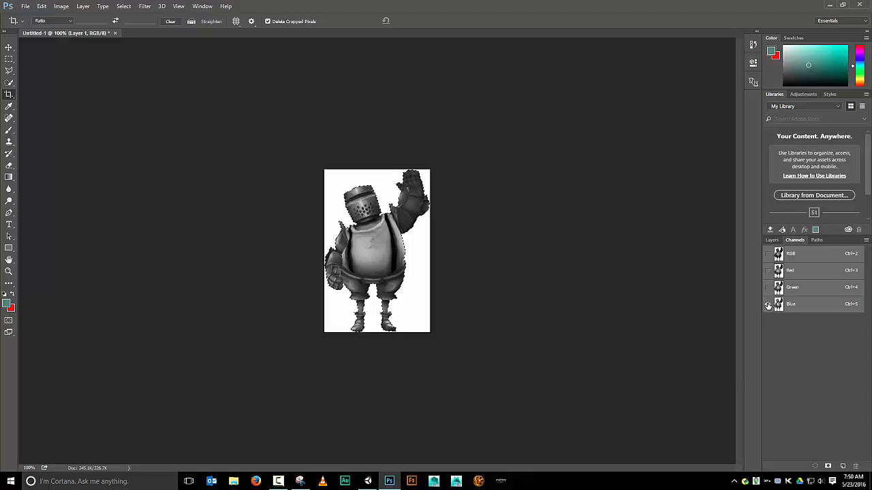
pyautogui.click(768, 287)
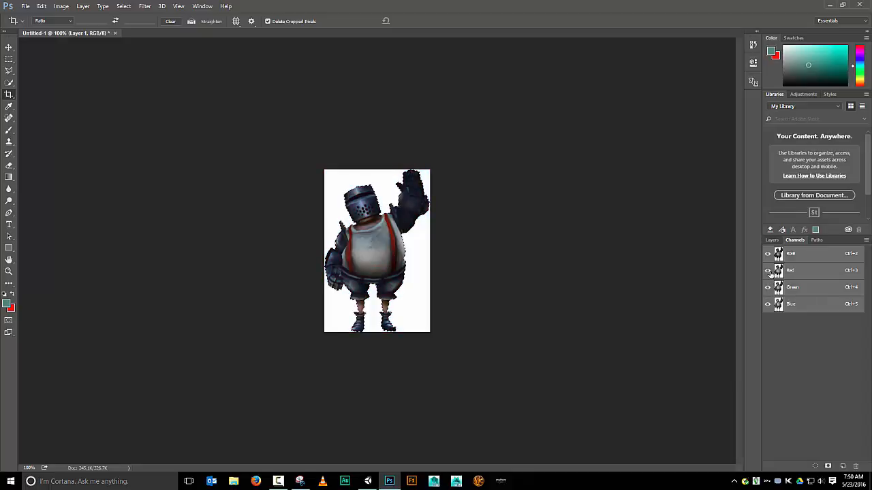
pyautogui.click(768, 304)
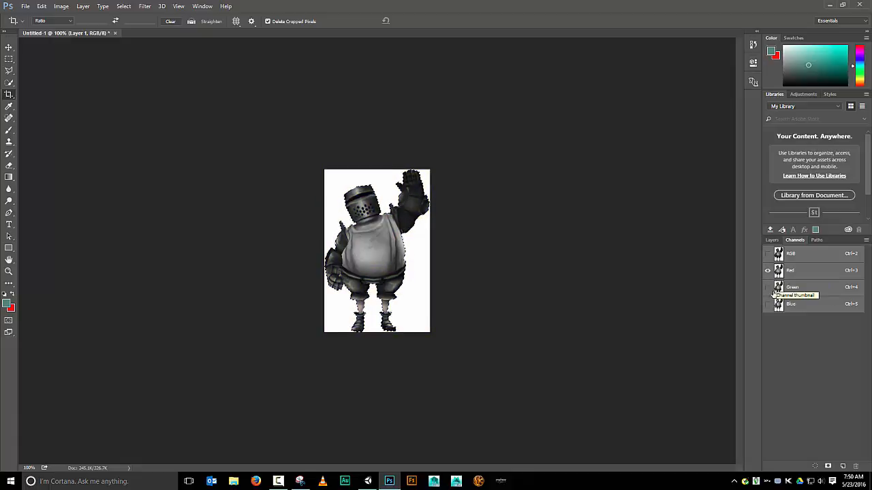
pyautogui.click(767, 287)
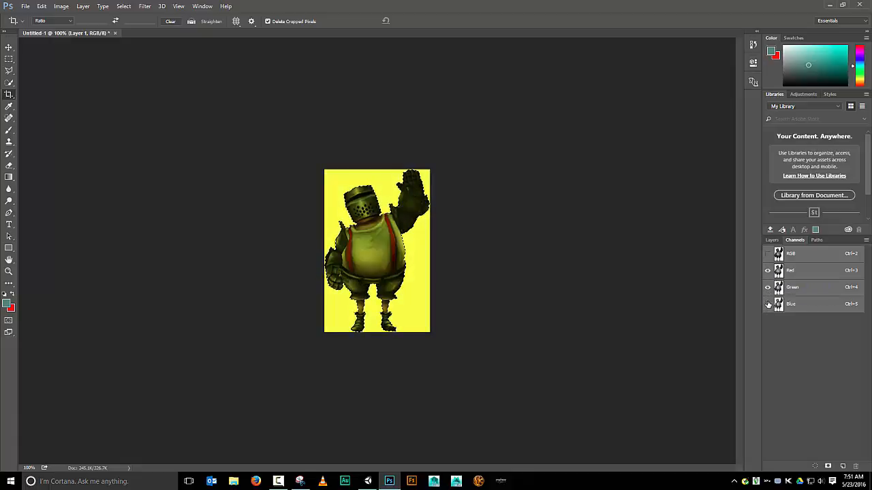
pyautogui.click(767, 304)
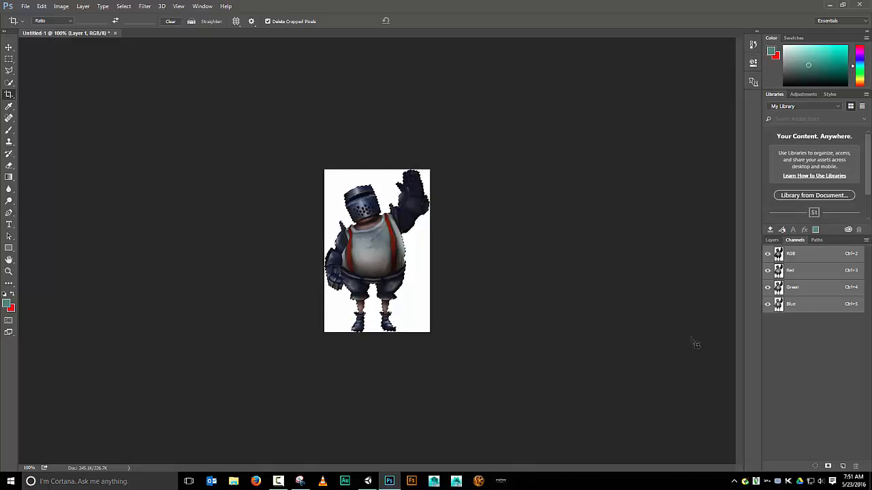
# Create a new alpha channel, fill the knight selection with White, and deselect
pyautogui.click(843, 466)
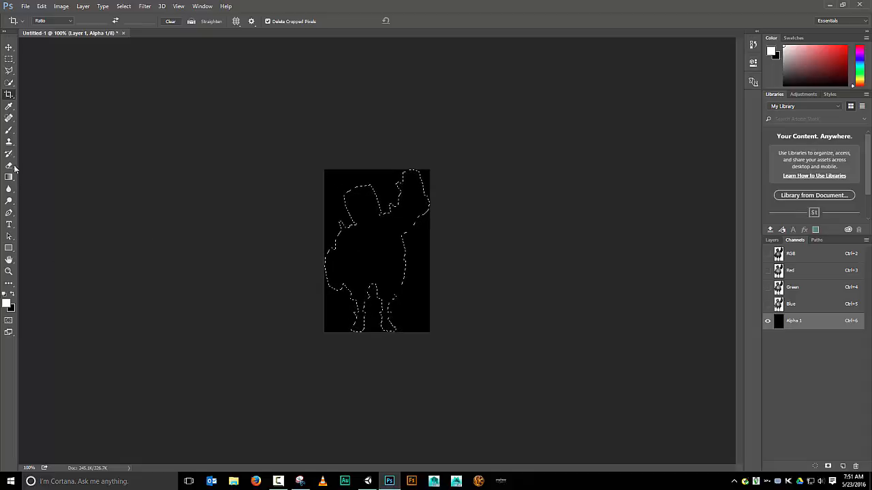
pyautogui.click(42, 7)
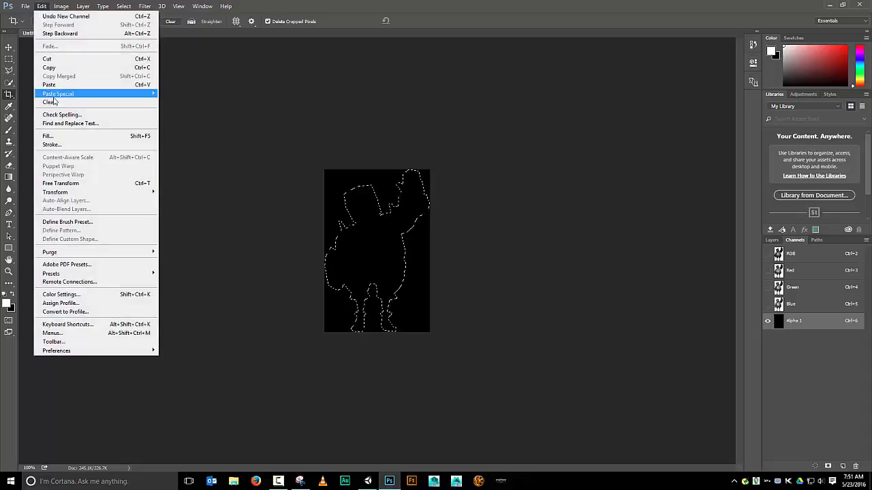
pyautogui.click(47, 136)
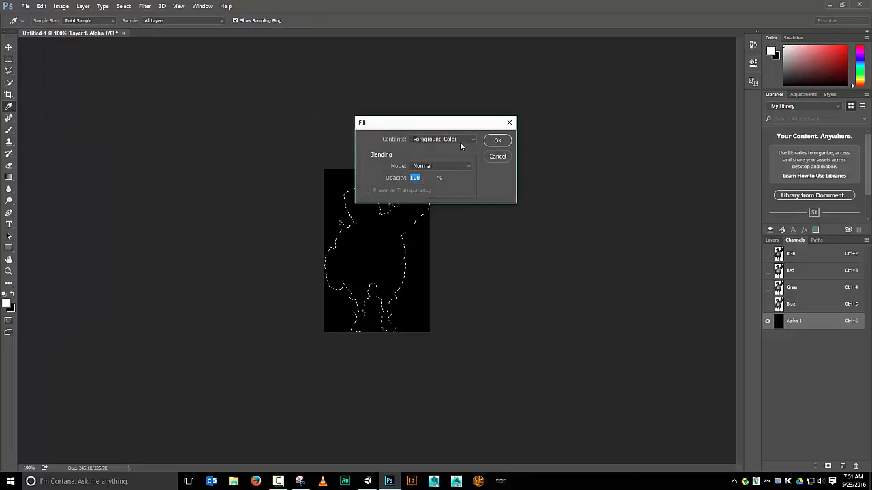
pyautogui.click(461, 141)
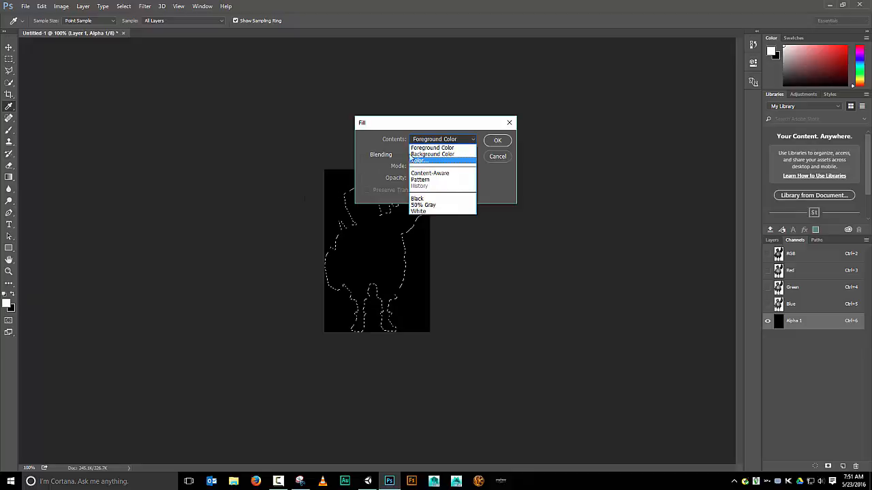
pyautogui.click(418, 212)
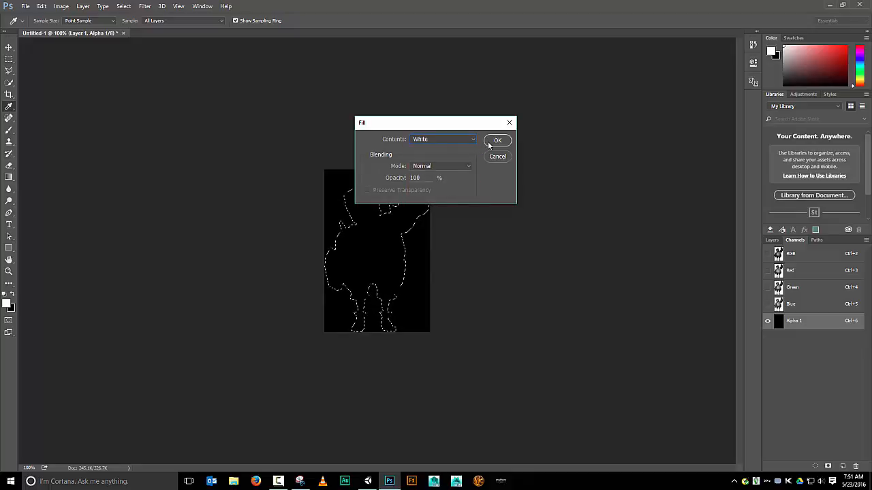
pyautogui.click(496, 141)
pyautogui.hotkey('ctrl', 'd')
pyautogui.press('c')
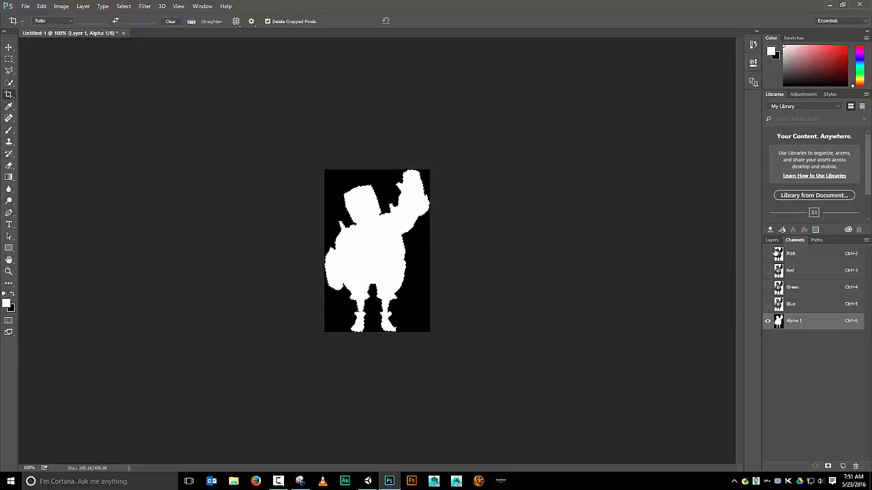
# Turn the RGB composite back on and return to the layers
pyautogui.click(767, 254)
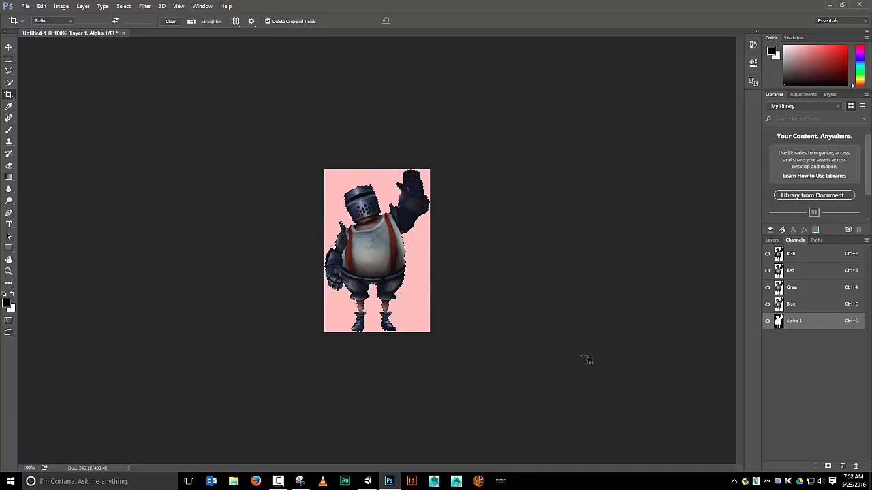
pyautogui.click(773, 240)
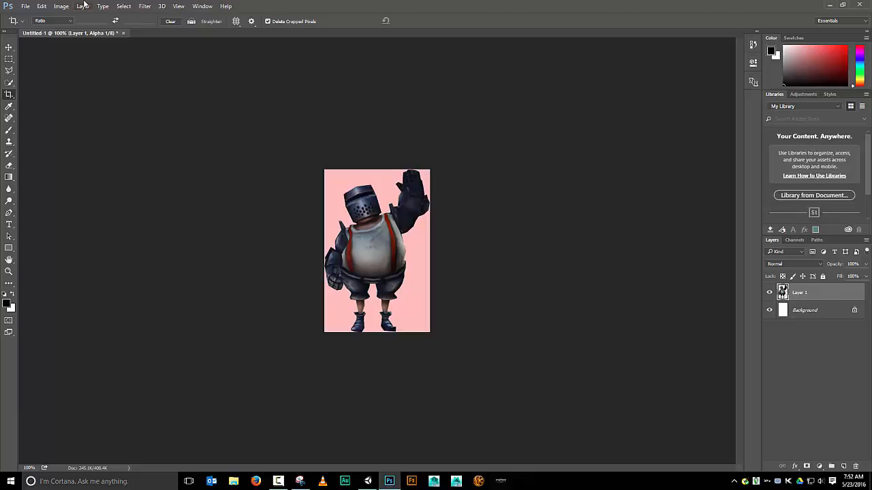
# Save the image as a Targa file named waving on the desktop, keeping alpha channels, at 32 bits/pixel
pyautogui.click(22, 8)
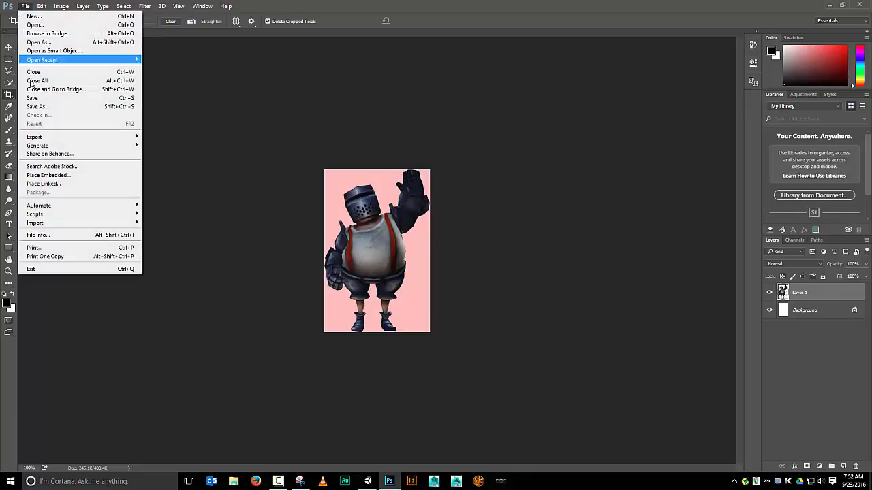
pyautogui.click(43, 107)
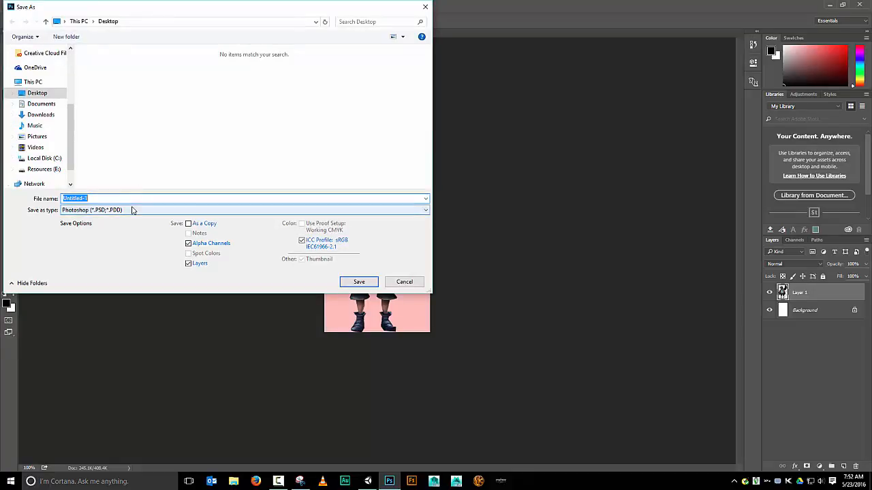
pyautogui.click(132, 213)
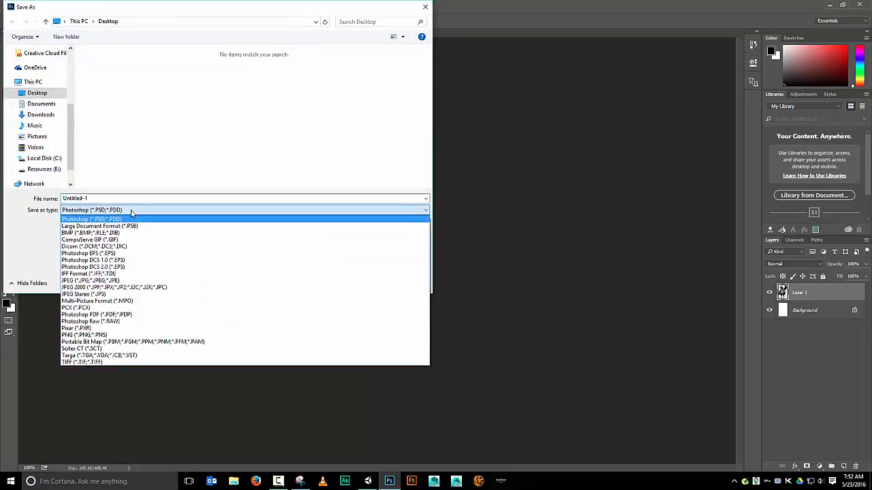
pyautogui.click(117, 355)
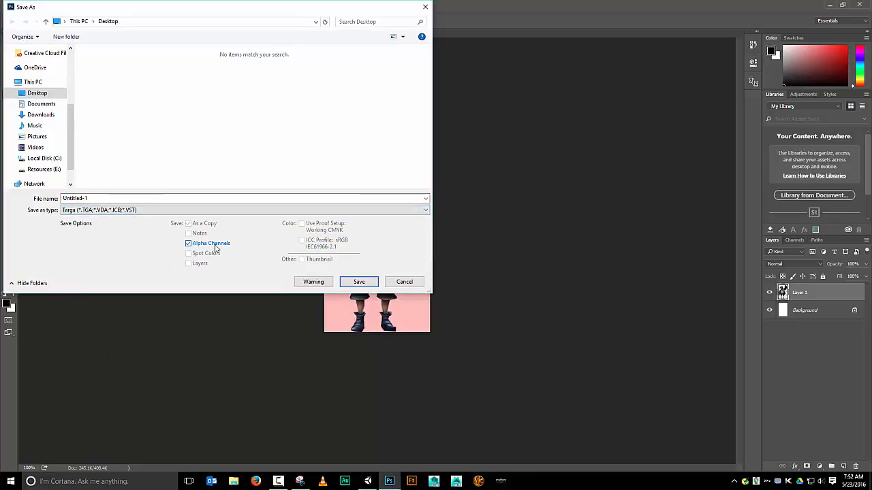
pyautogui.click(106, 197)
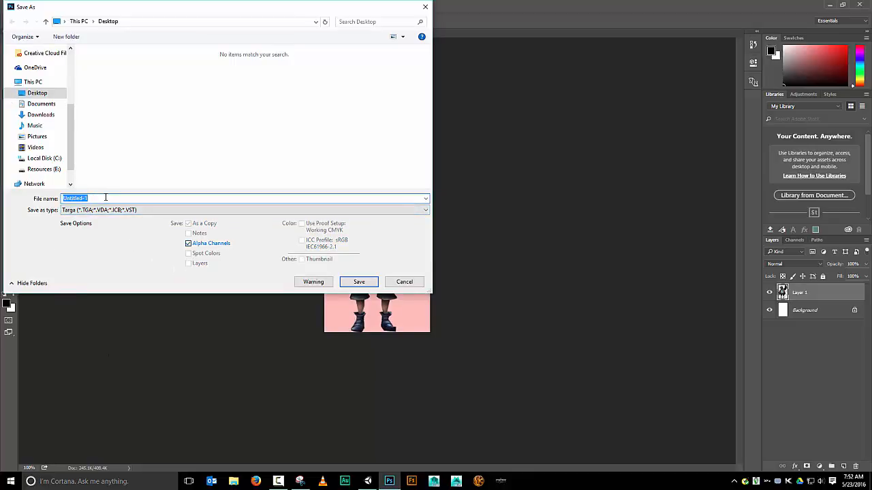
pyautogui.press('BackSpace')
pyautogui.click(358, 282)
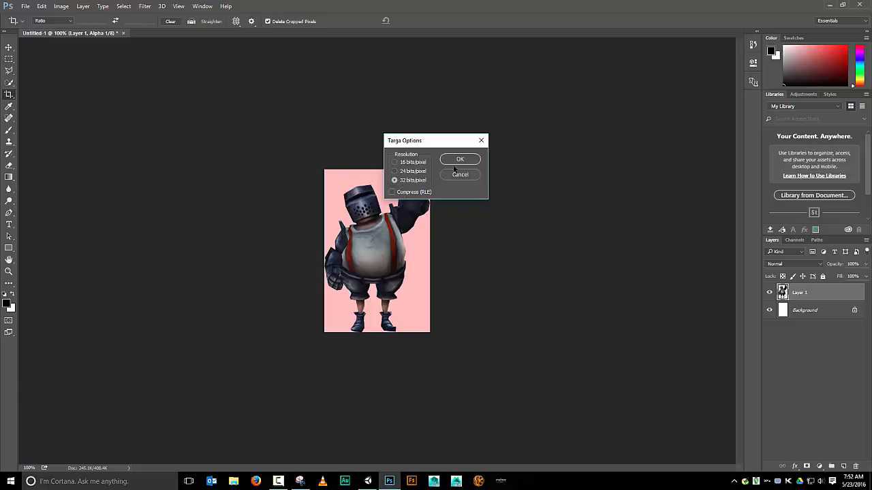
pyautogui.click(459, 162)
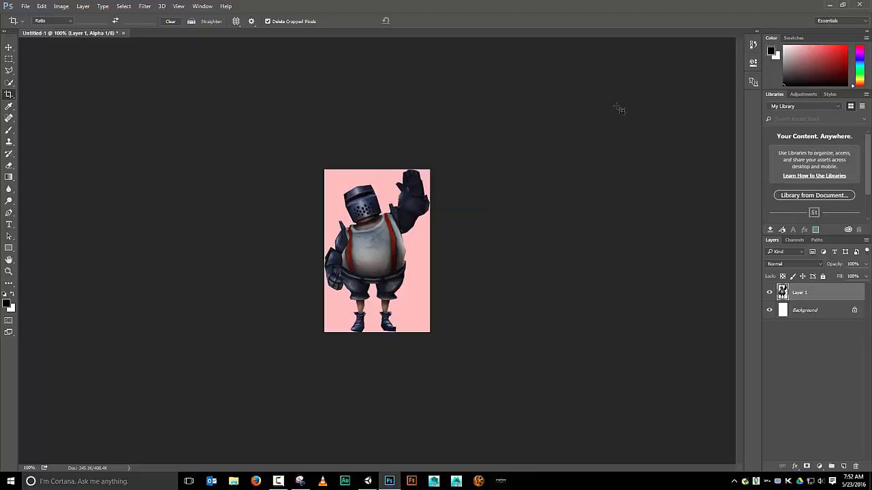
# Import the waving TGA file from the desktop into the Unity project's Assets root
pyautogui.click(368, 482)
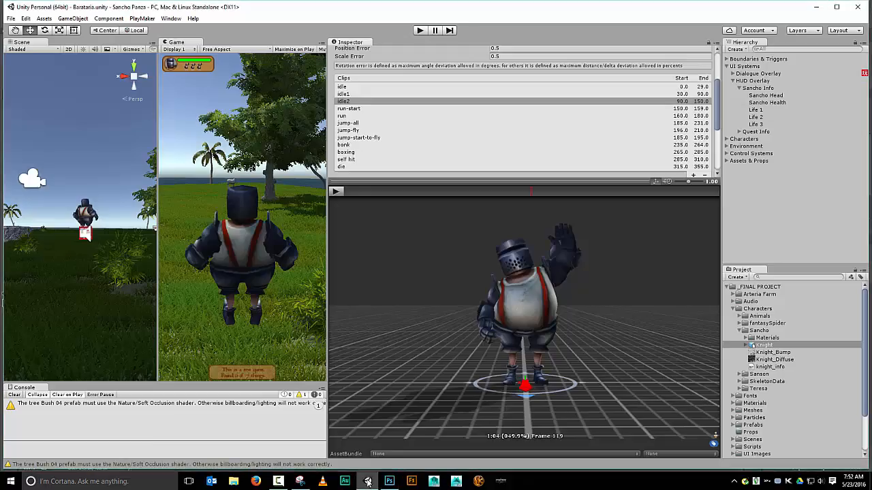
pyautogui.click(731, 288)
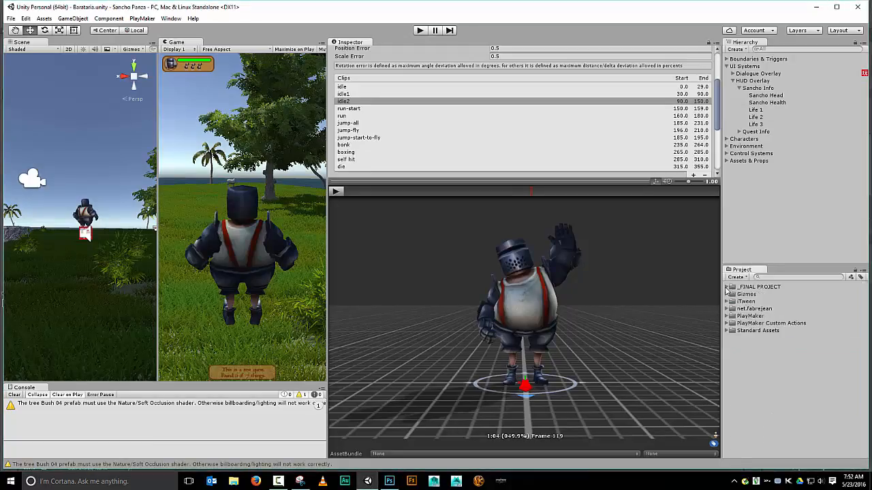
pyautogui.click(752, 383)
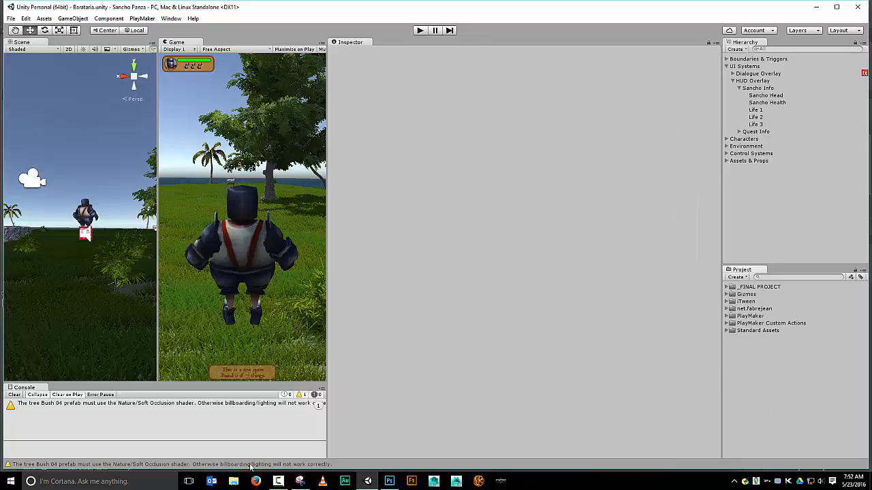
pyautogui.click(234, 482)
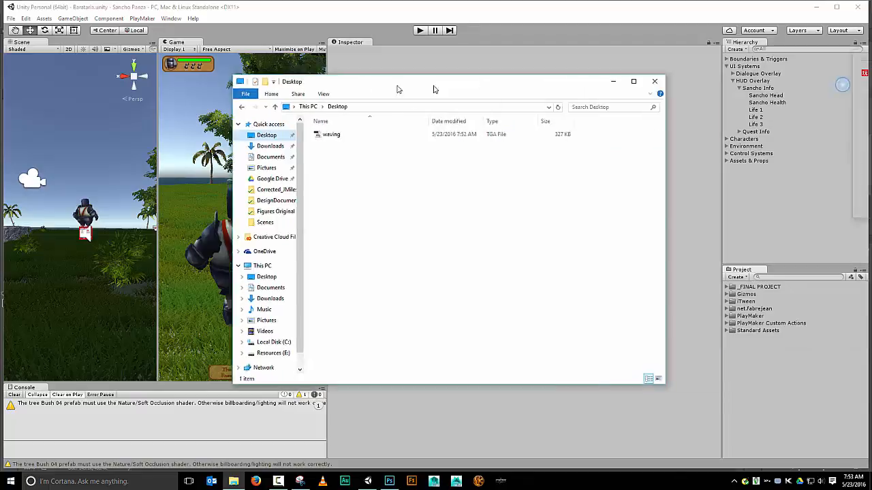
pyautogui.moveTo(428, 84); pyautogui.dragTo(282, 84)
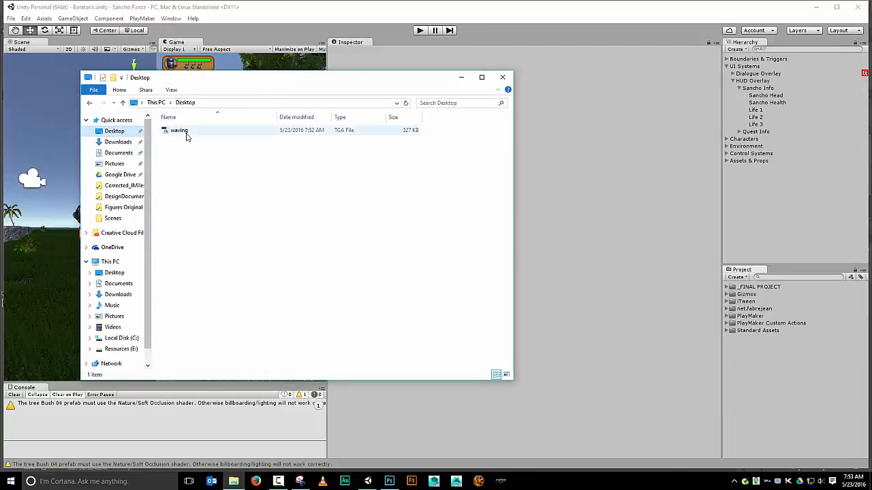
pyautogui.moveTo(186, 137); pyautogui.dragTo(766, 391)
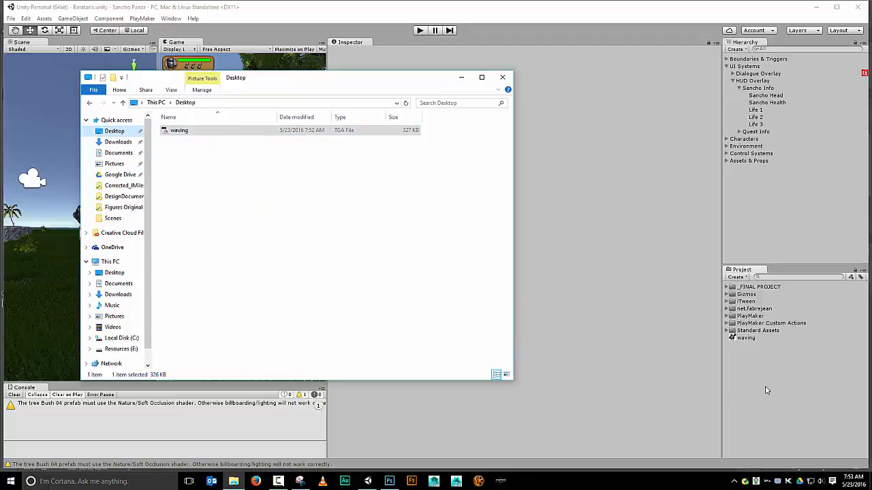
pyautogui.click(559, 97)
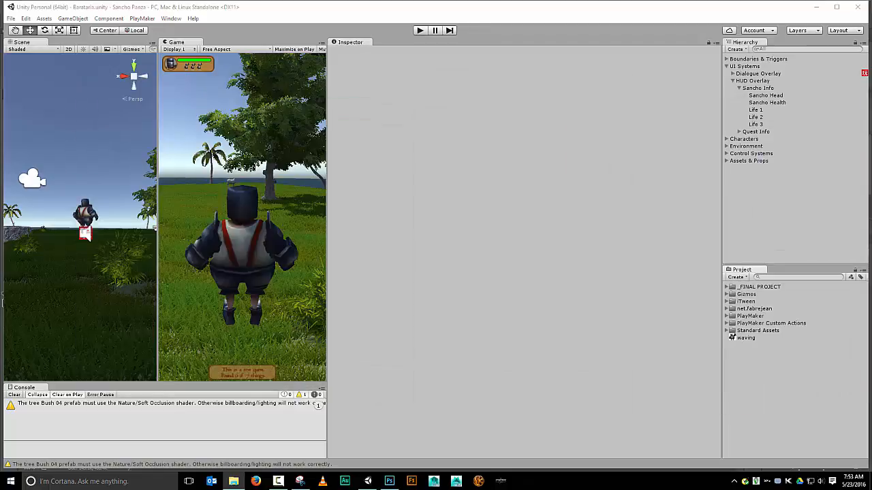
# Set the waving texture's type to Sprite (2D and UI) and apply the change
pyautogui.click(733, 340)
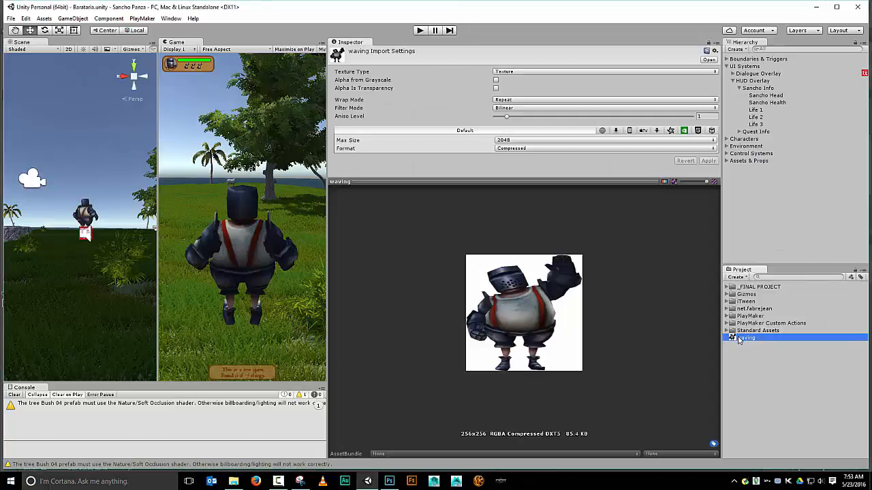
pyautogui.click(521, 73)
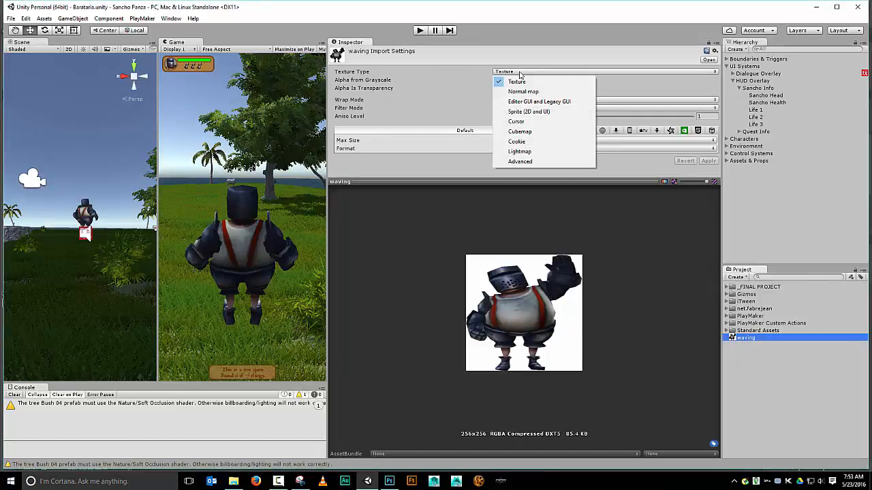
pyautogui.click(530, 111)
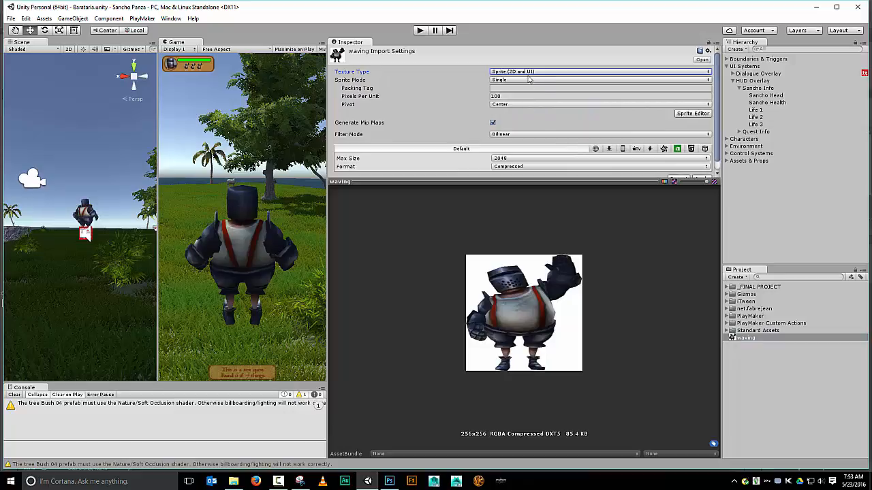
pyautogui.scroll(-1, 711, 137)
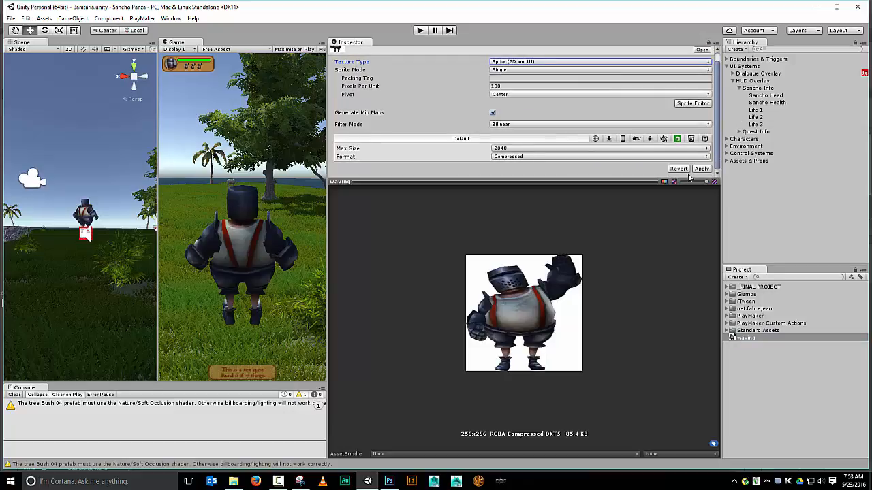
pyautogui.click(701, 168)
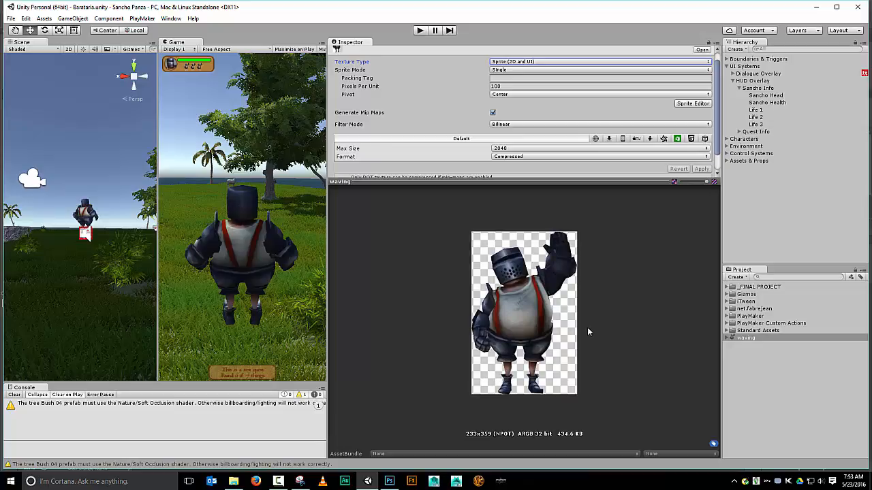
# Examine the Life 1 UI image's settings, then reselect the waving sprite
pyautogui.click(756, 110)
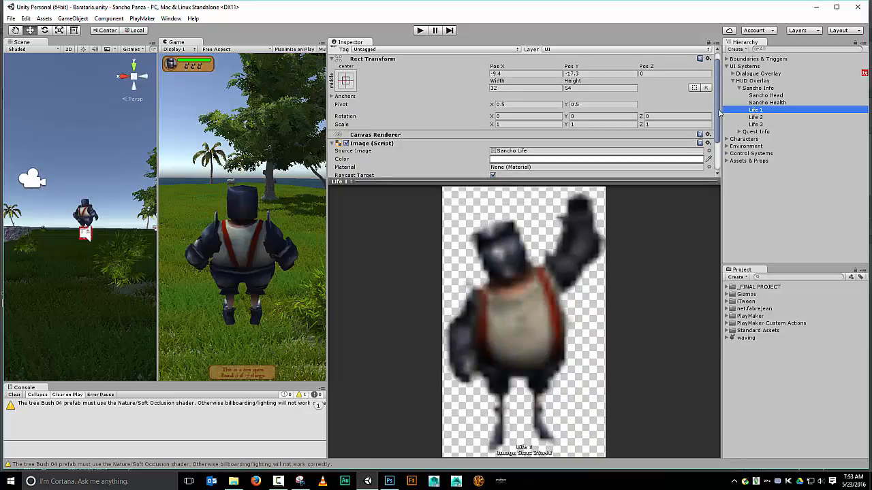
pyautogui.moveTo(718, 113); pyautogui.dragTo(693, 159)
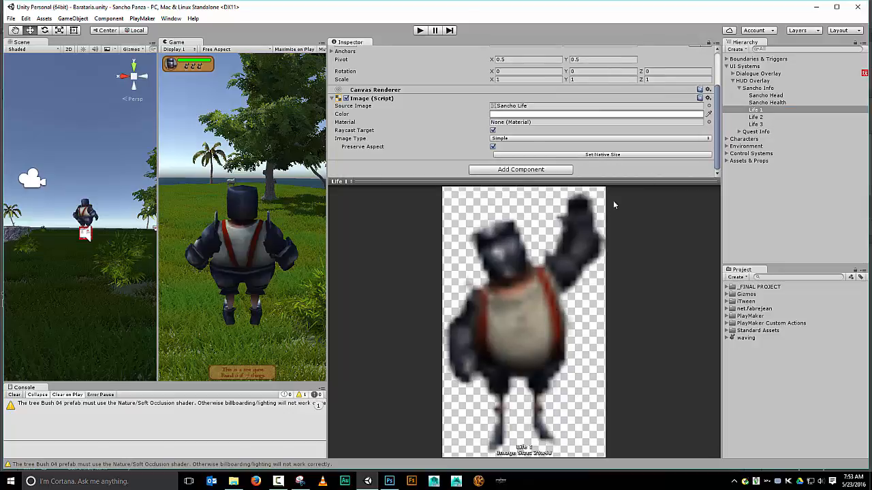
pyautogui.click(744, 339)
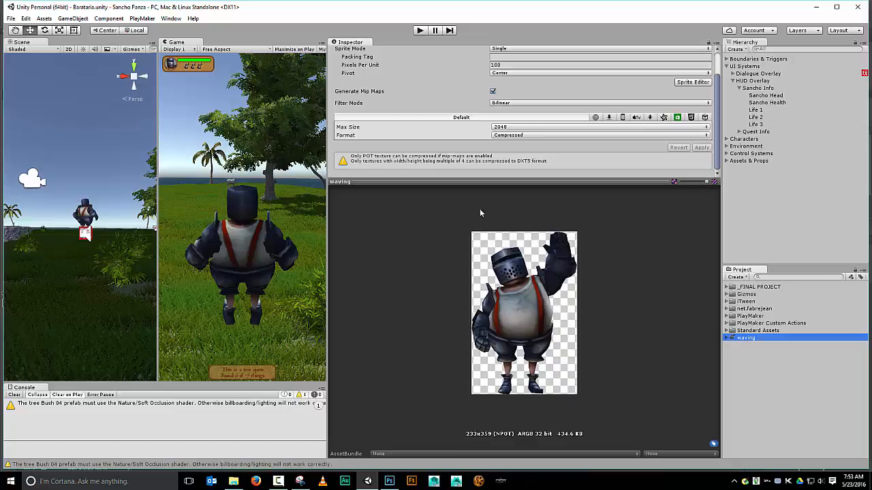
# Set the waving sprite's Max Size to 32 and apply
pyautogui.click(569, 128)
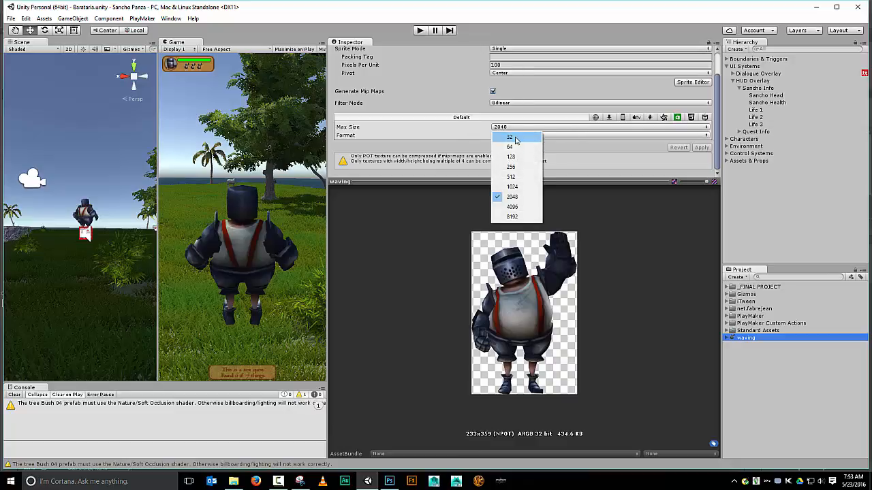
pyautogui.click(516, 140)
pyautogui.click(703, 148)
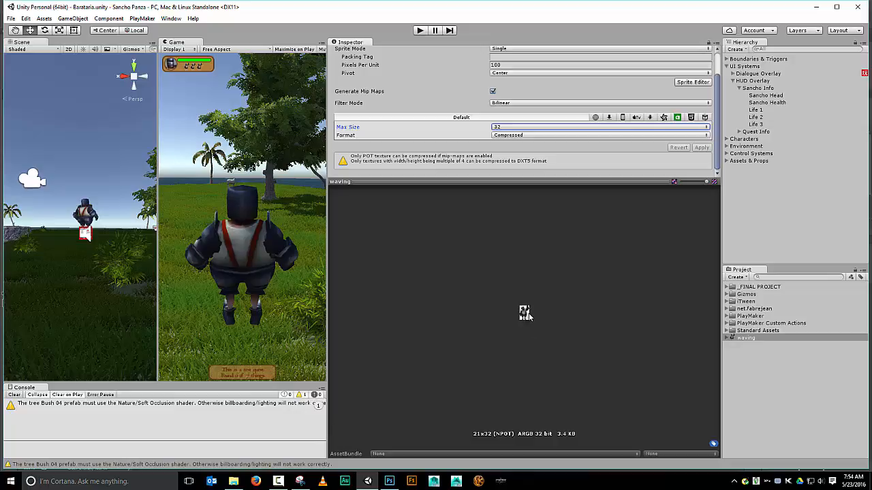
# Set the waving sprite's Max Size to 512 and apply
pyautogui.click(568, 128)
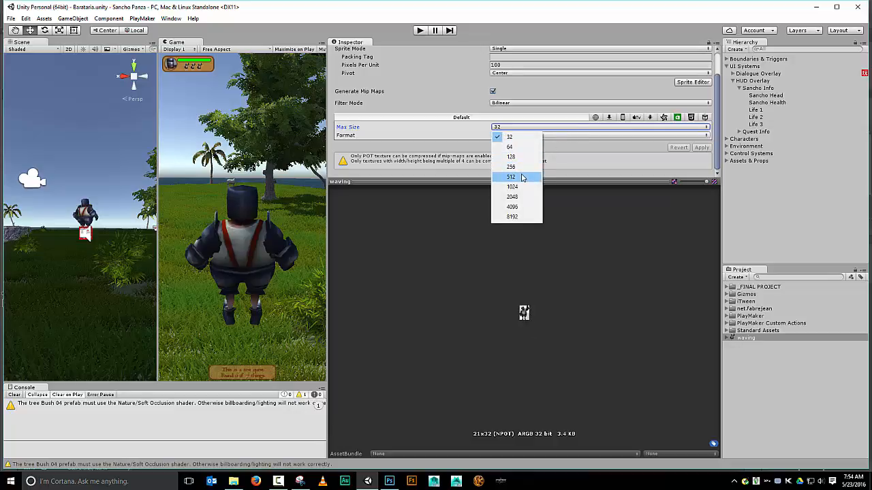
pyautogui.click(522, 177)
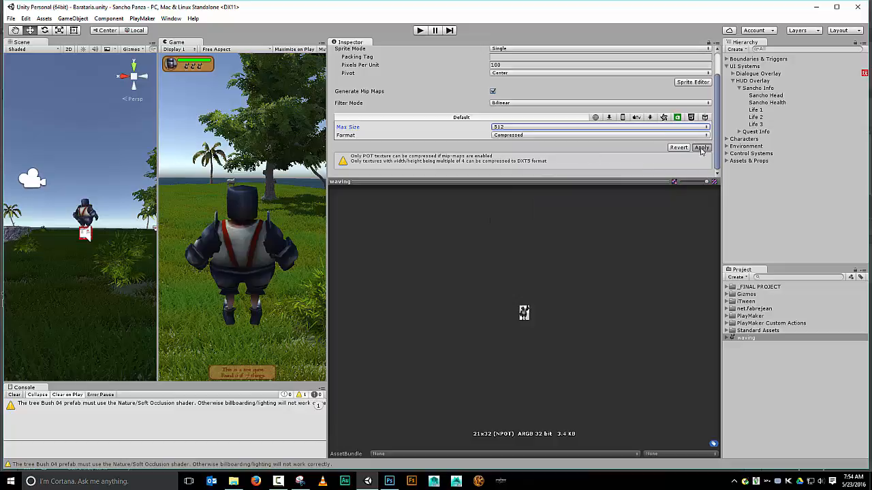
pyautogui.click(701, 148)
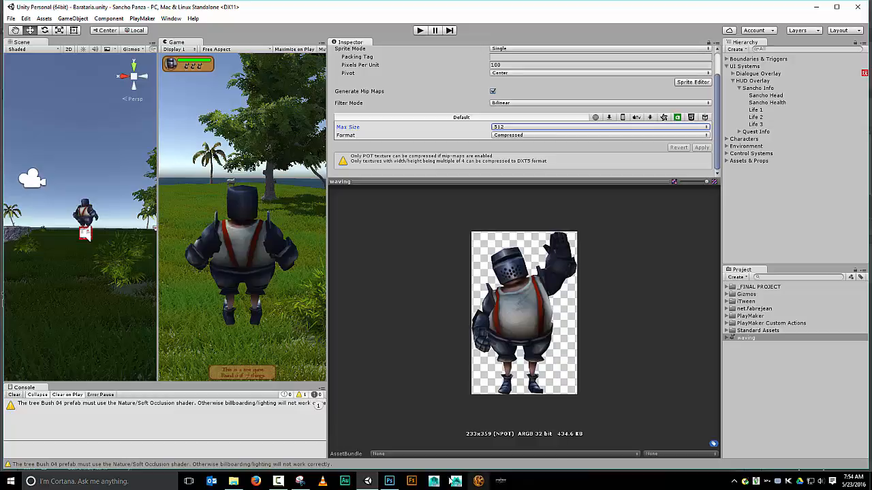
# Create a new 100 x 100 pixel document in Photoshop
pyautogui.click(388, 481)
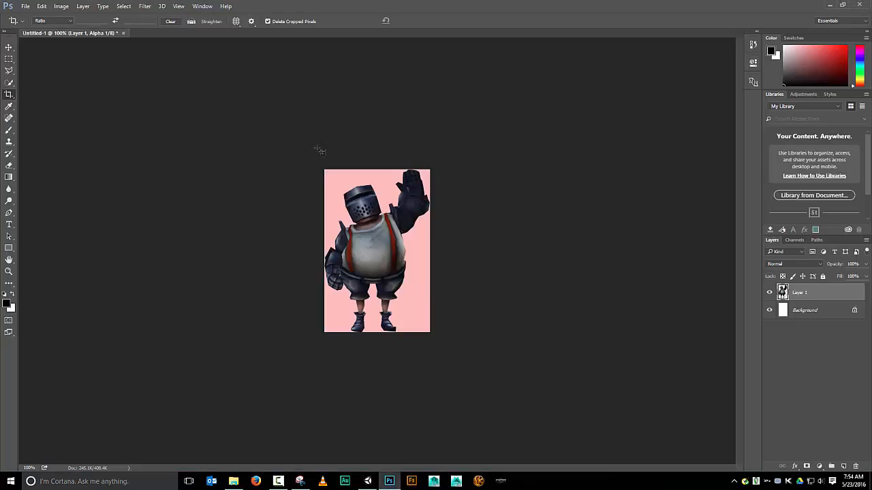
pyautogui.click(25, 7)
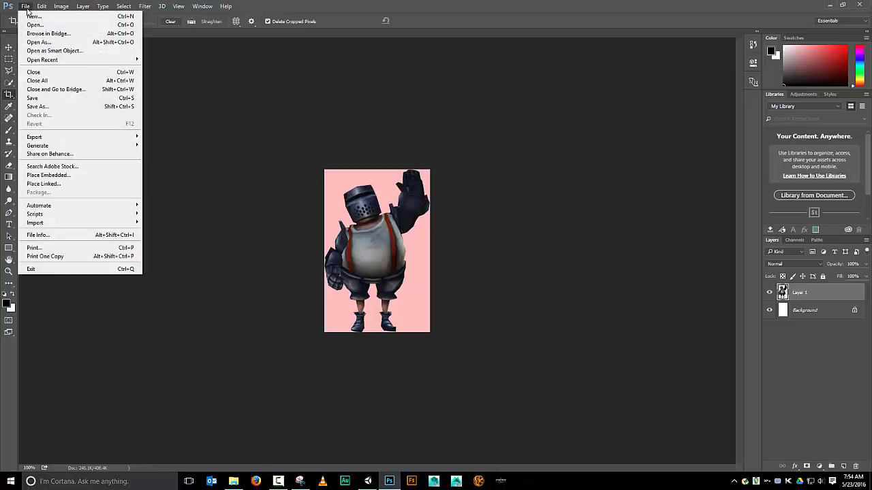
pyautogui.click(36, 16)
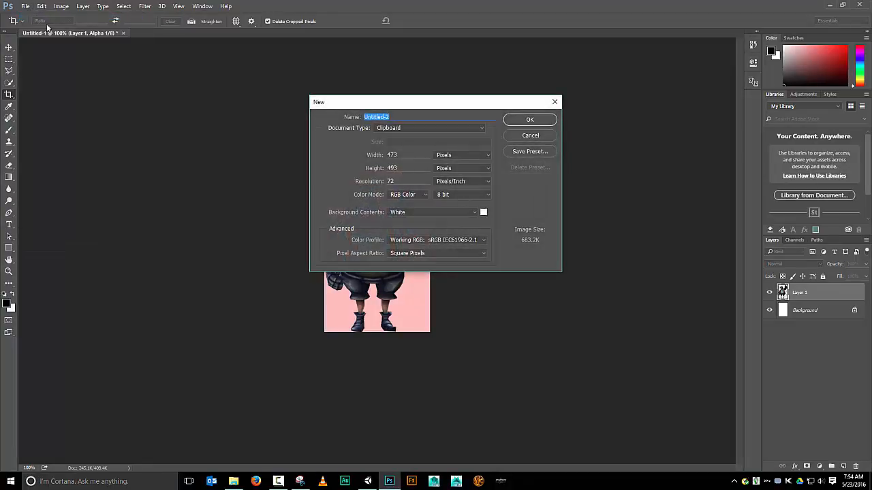
pyautogui.click(412, 155)
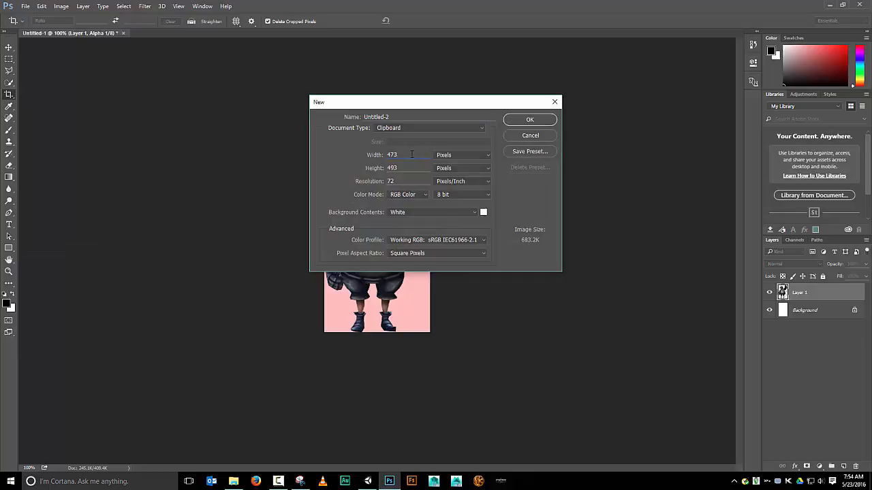
pyautogui.press('BackSpace')
pyautogui.write('100')
pyautogui.press('Tab')
pyautogui.write('10')
pyautogui.click(518, 120)
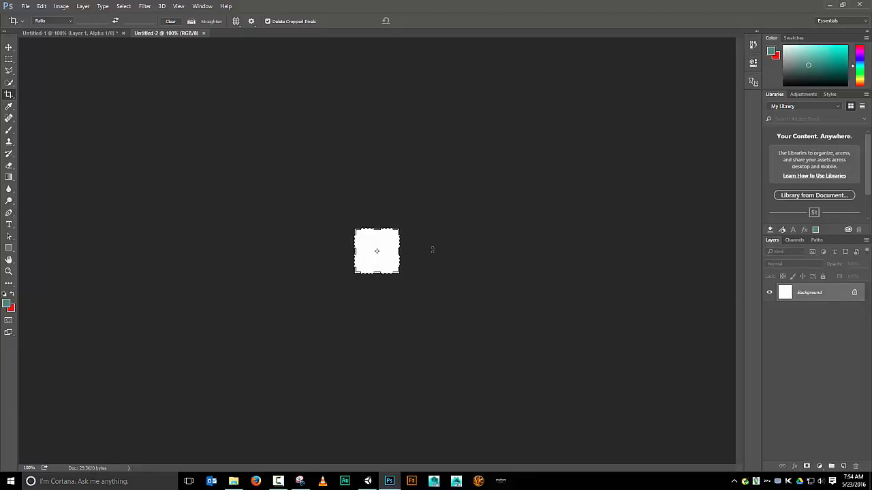
# Add a new layer to the document and name it circle background
pyautogui.hotkey('ctrl', '+')
pyautogui.hotkey('ctrl', '+')
pyautogui.hotkey('ctrl', '+')
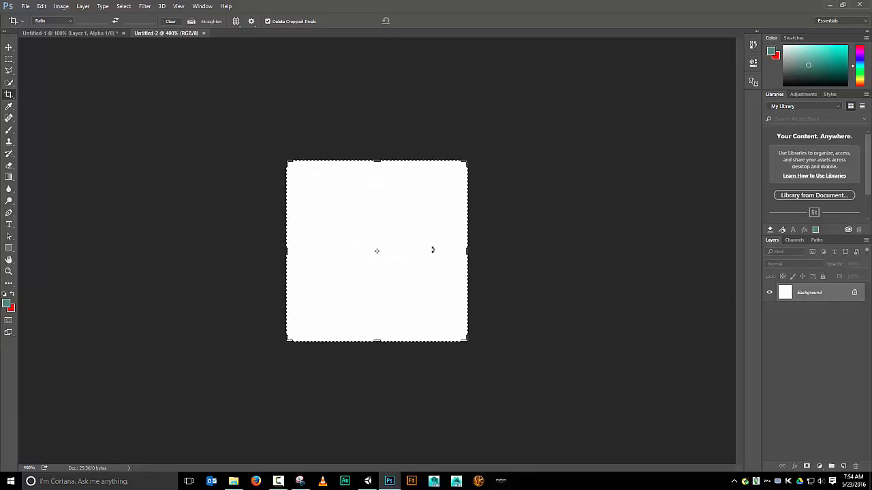
pyautogui.click(844, 466)
pyautogui.doubleClick(806, 293)
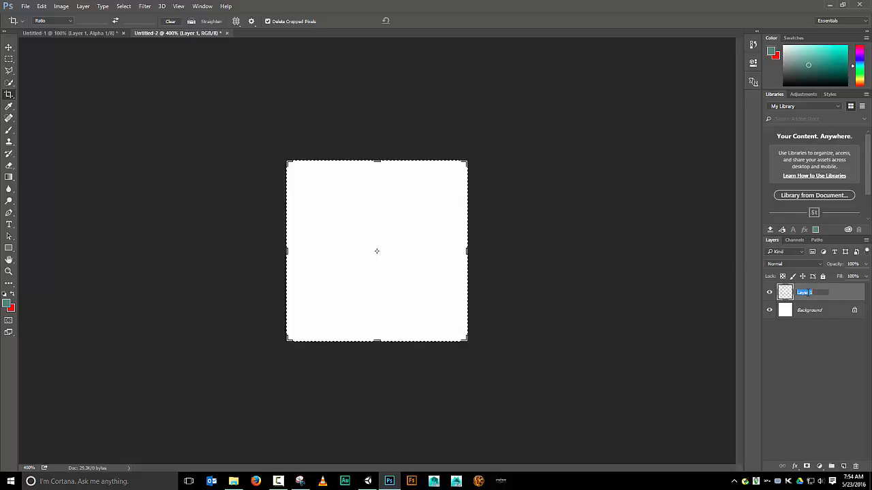
pyautogui.write('circle background')
pyautogui.press('Return')
# Add a new layer above circle background and name it circle ring
pyautogui.click(845, 466)
pyautogui.doubleClick(804, 294)
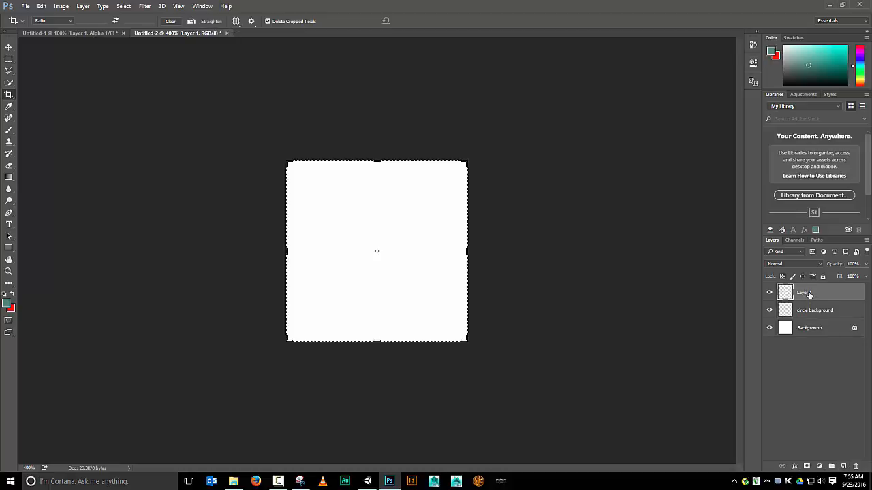
pyautogui.write('circle ring')
pyautogui.press('Return')
# Add another new layer on top and name it sancho head
pyautogui.click(843, 466)
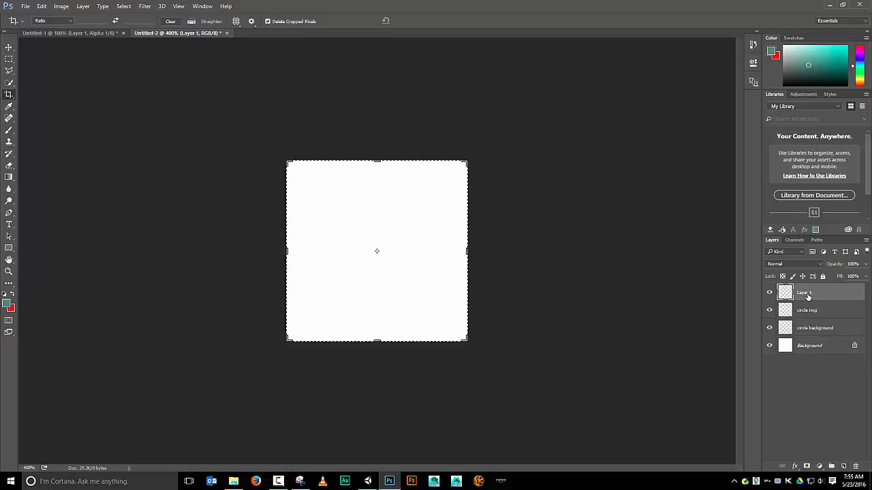
pyautogui.doubleClick(805, 293)
pyautogui.write('sm')
pyautogui.press('Return')
# Select the circle background layer and set the foreground colour to orange ba5f06
pyautogui.click(800, 331)
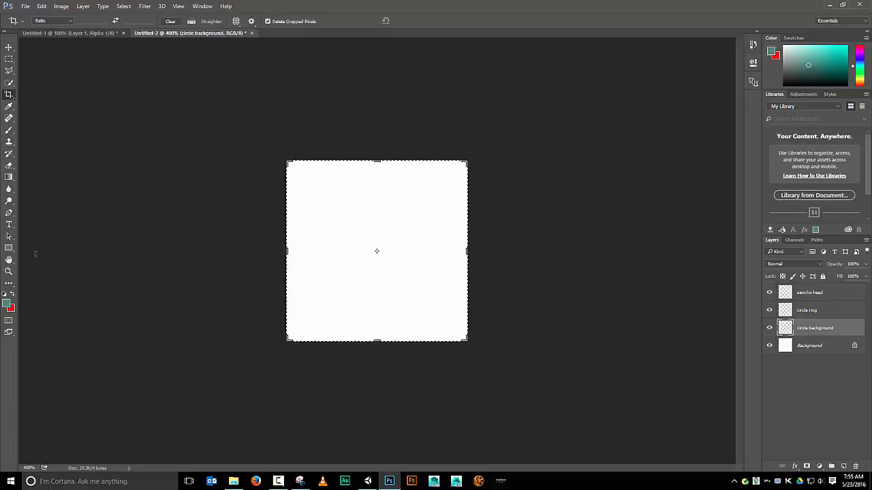
pyautogui.click(6, 304)
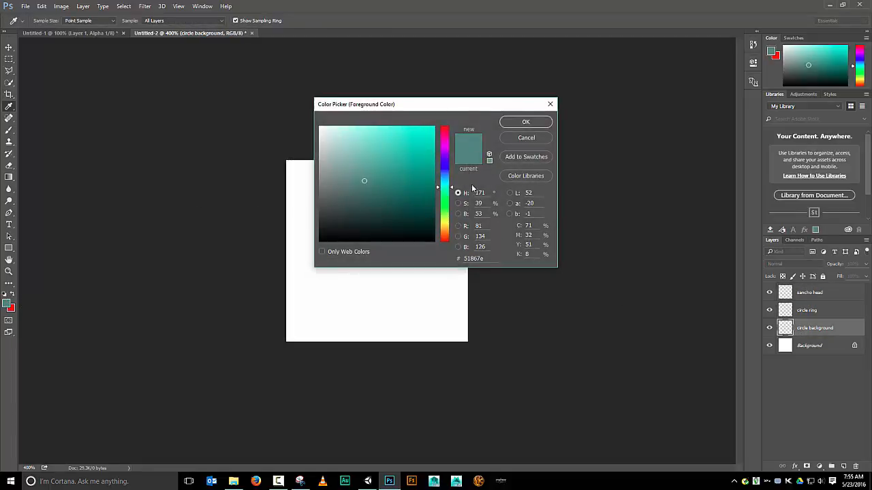
pyautogui.moveTo(455, 193); pyautogui.dragTo(449, 230)
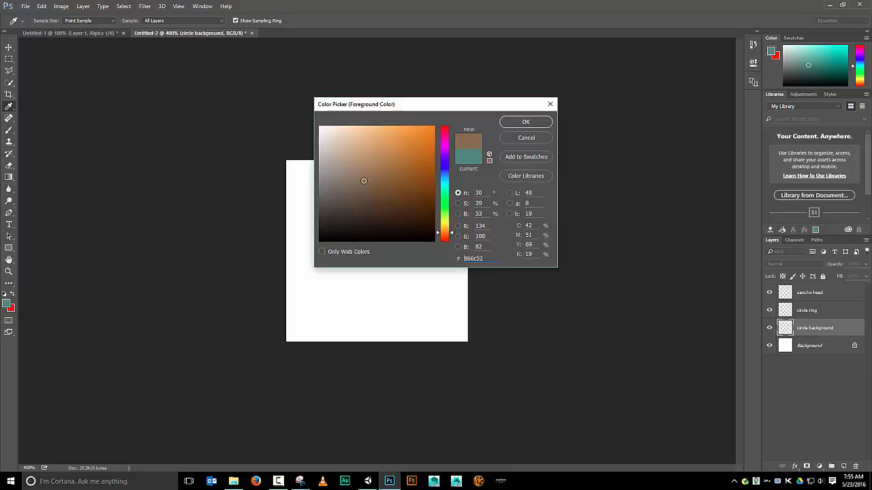
pyautogui.moveTo(363, 181); pyautogui.dragTo(431, 157)
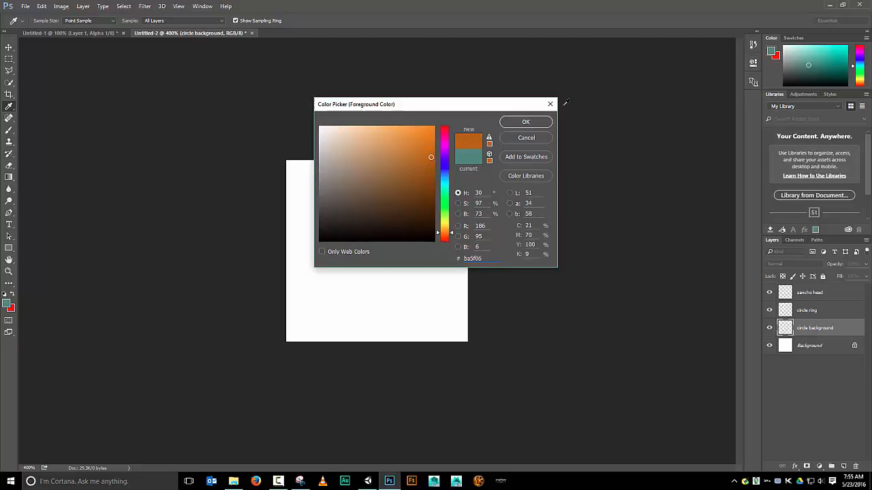
pyautogui.click(529, 123)
pyautogui.press('c')
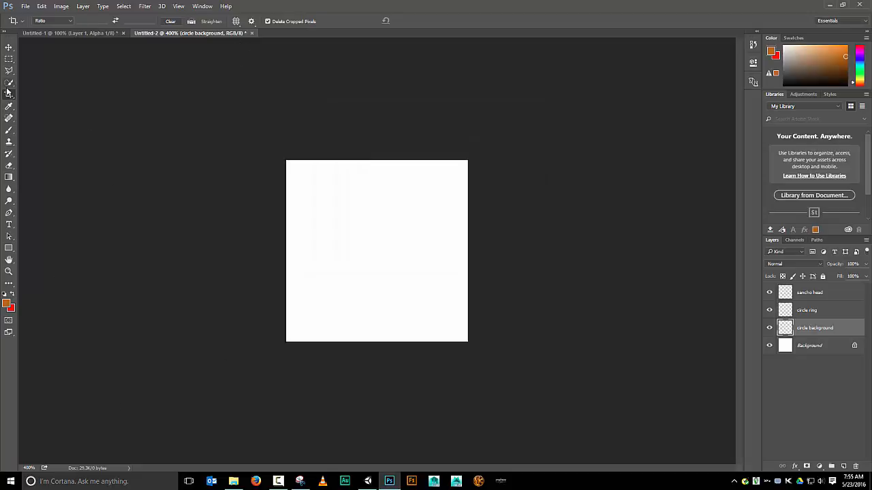
# Draw a circular selection with the Elliptical Marquee Tool in the middle of the canvas
pyautogui.click(9, 59)
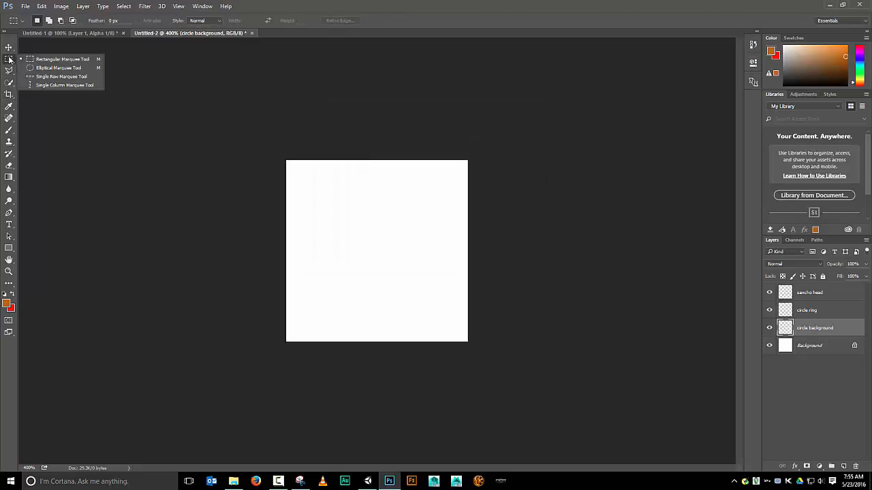
pyautogui.click(51, 67)
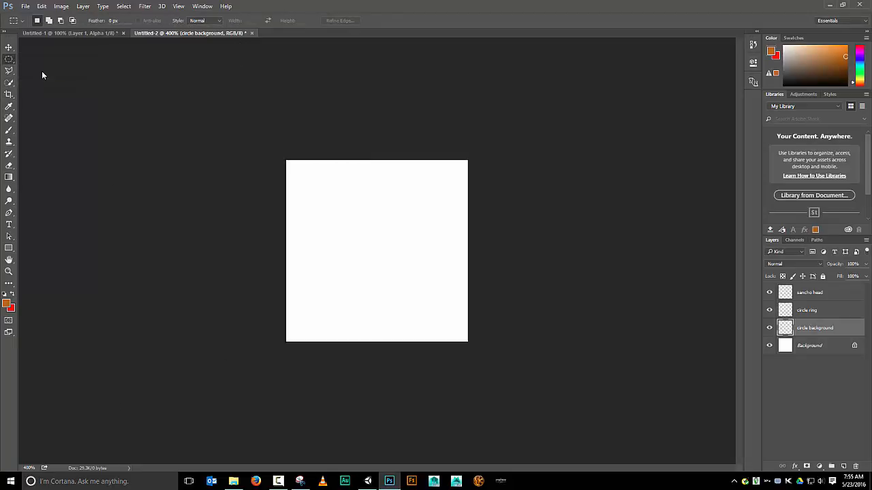
pyautogui.moveTo(310, 188); pyautogui.dragTo(436, 318)
# Transform the circular selection so it fills the whole canvas edge to edge and commit it
pyautogui.click(127, 7)
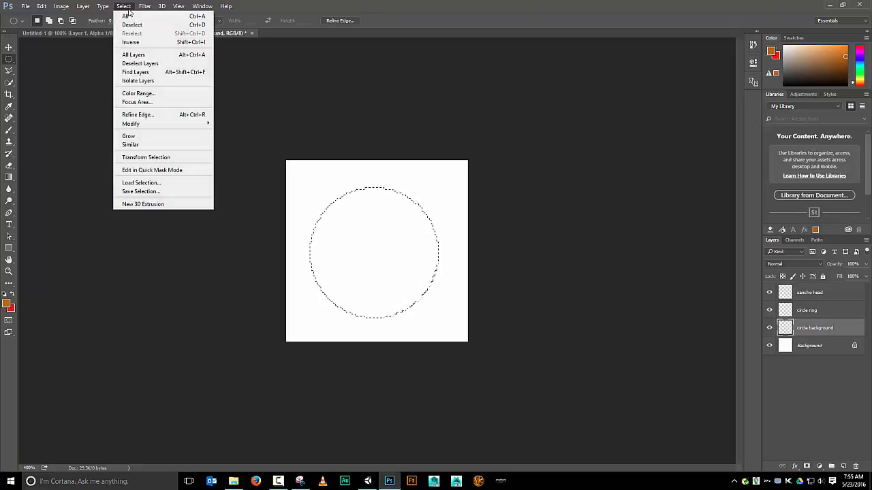
pyautogui.click(143, 158)
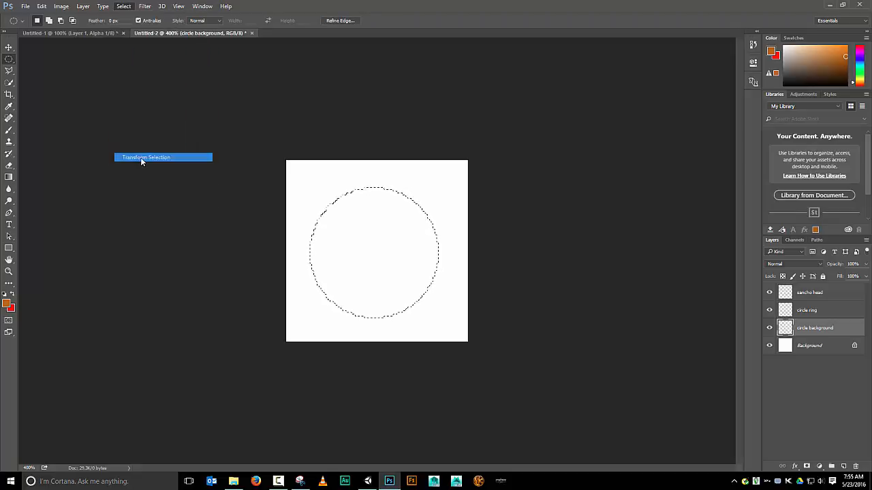
pyautogui.moveTo(441, 254); pyautogui.dragTo(468, 253)
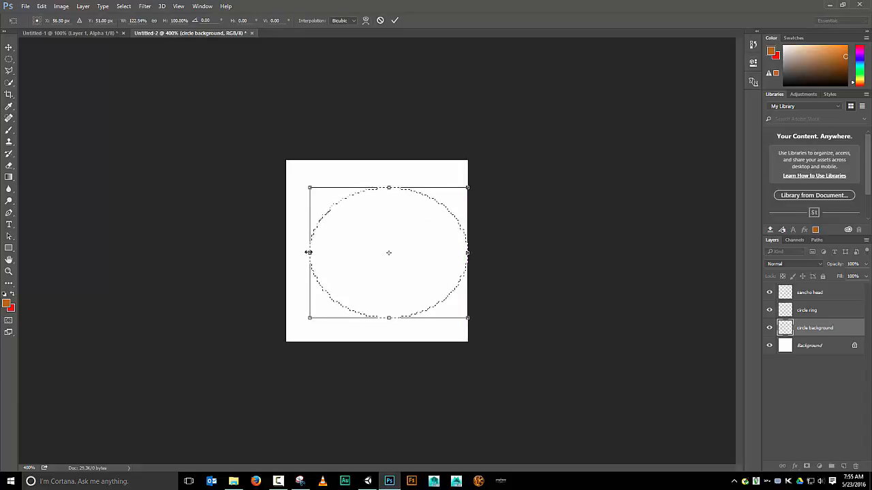
pyautogui.moveTo(309, 253); pyautogui.dragTo(288, 253)
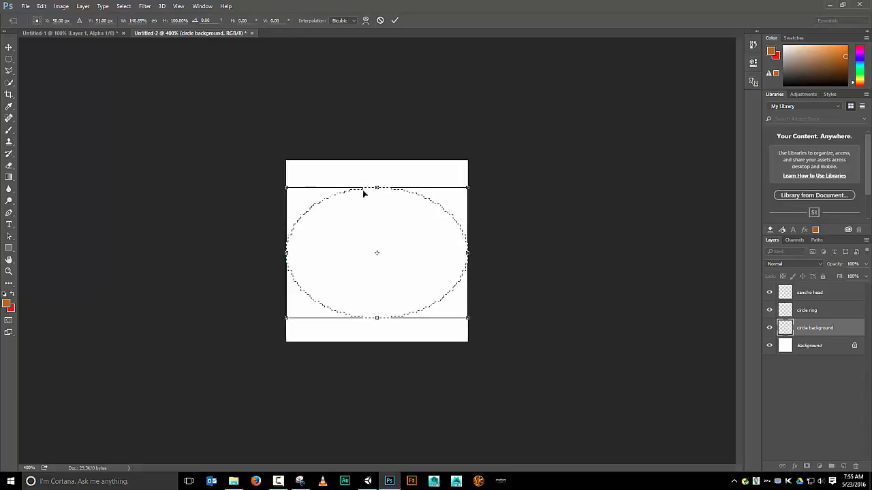
pyautogui.moveTo(376, 188); pyautogui.dragTo(382, 163)
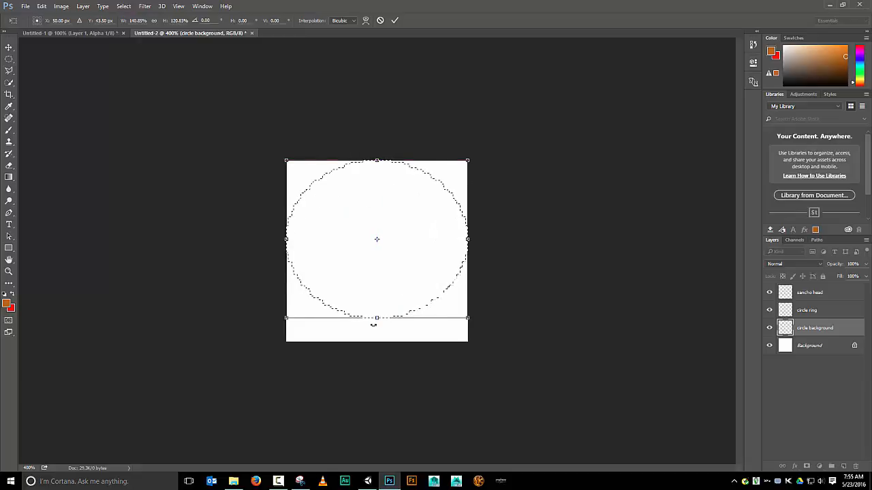
pyautogui.moveTo(377, 317); pyautogui.dragTo(376, 340)
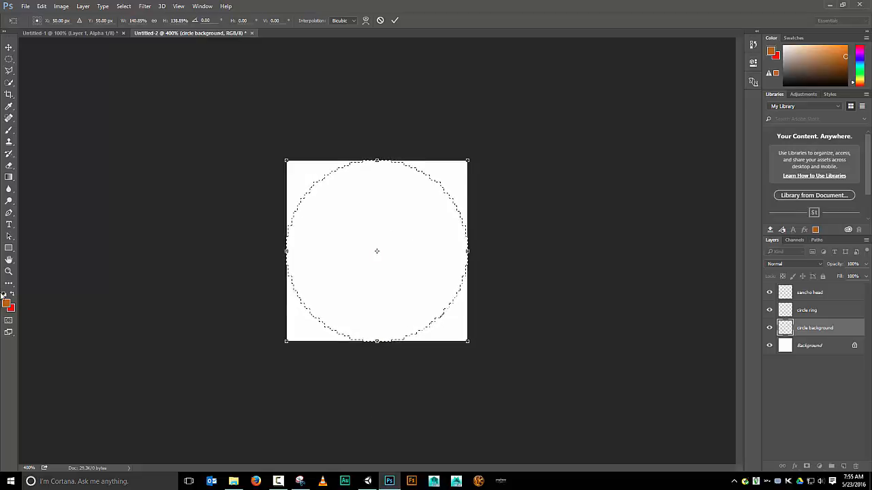
pyautogui.click(45, 6)
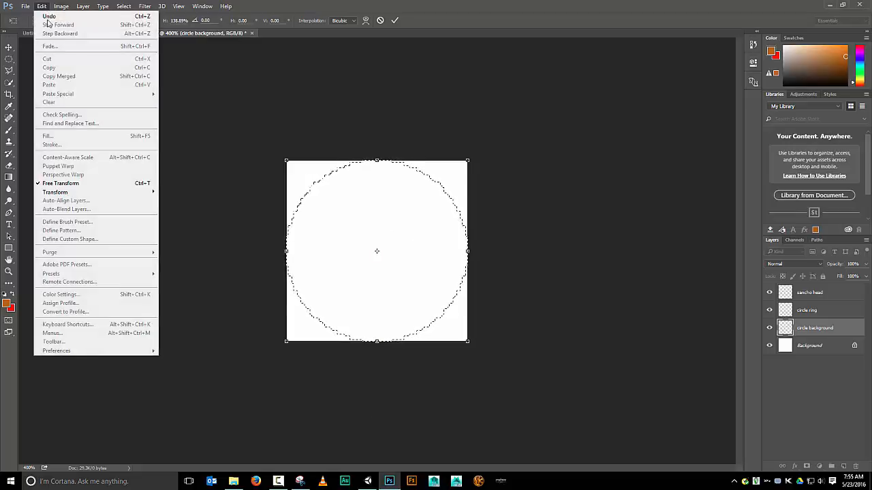
pyautogui.click(395, 20)
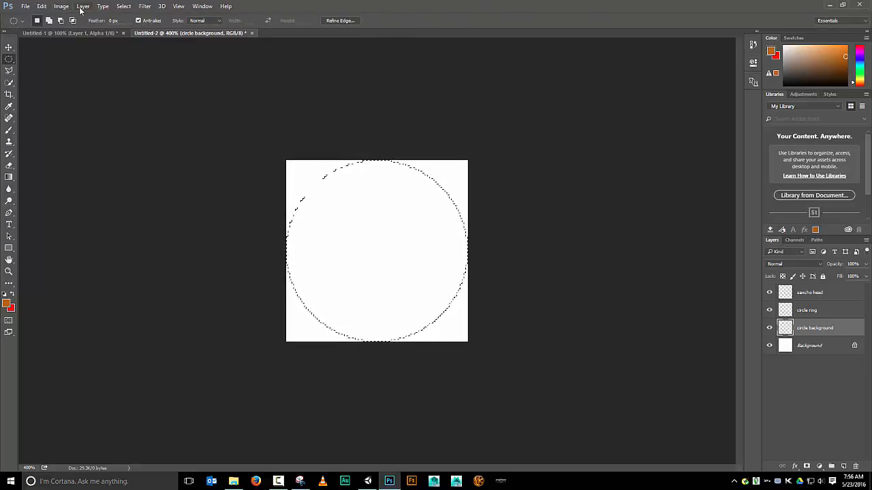
# Fill the circular selection on the circle background layer with the foreground colour
pyautogui.click(41, 6)
pyautogui.click(49, 136)
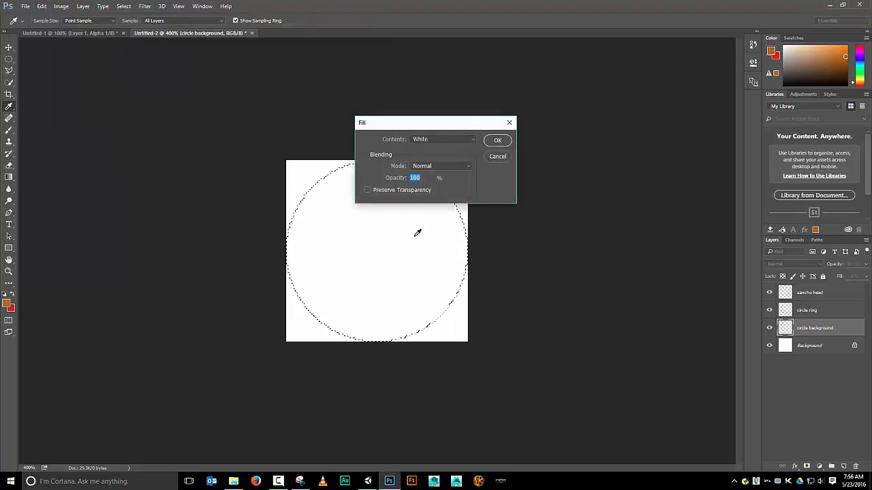
pyautogui.click(473, 139)
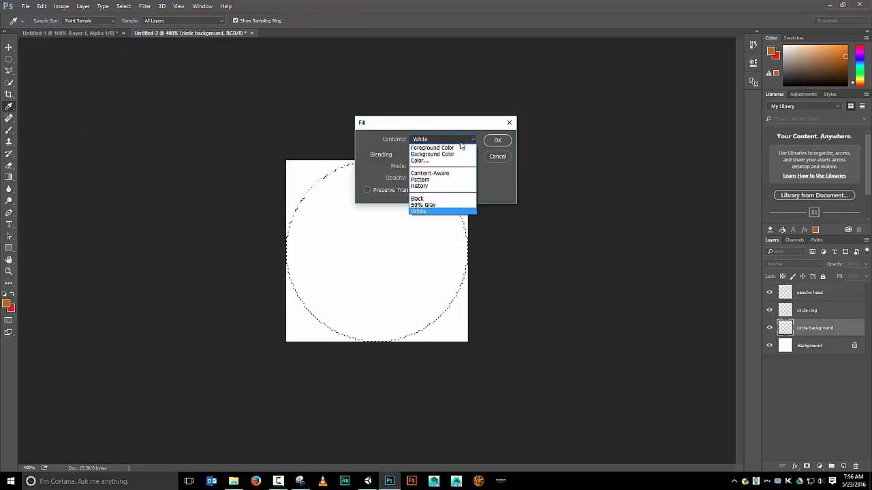
pyautogui.click(453, 148)
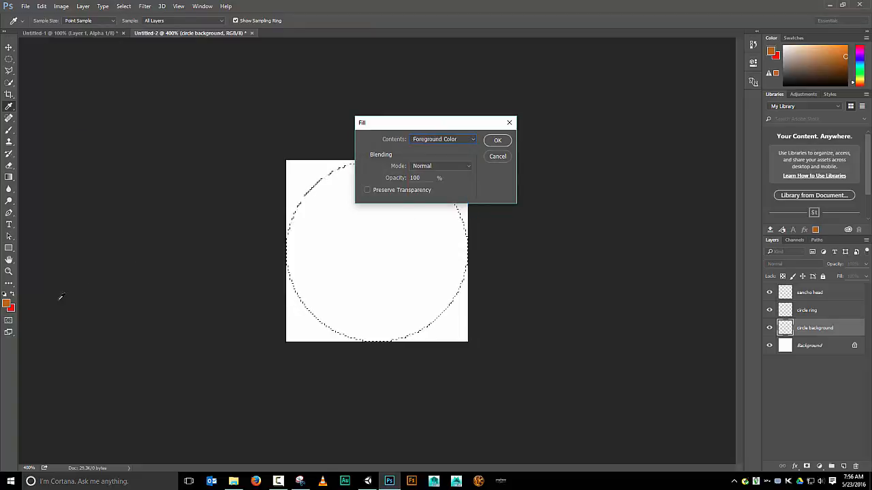
pyautogui.click(497, 140)
pyautogui.press('m')
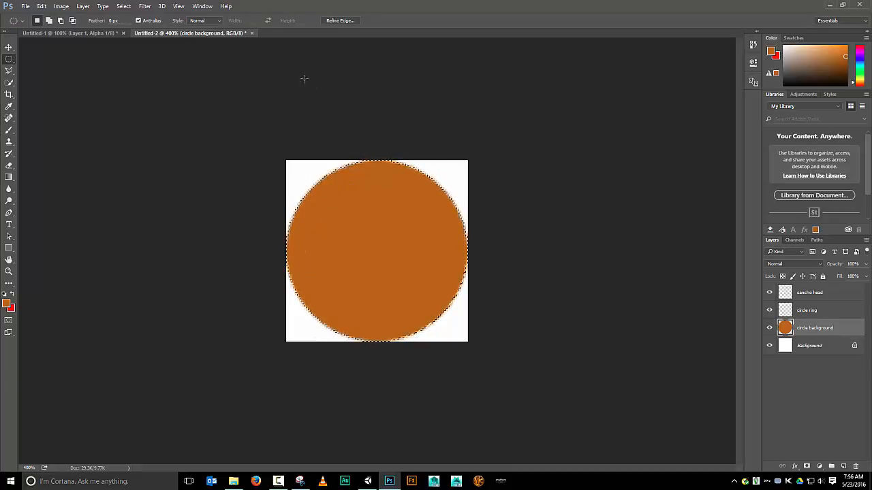
# Change the foreground colour to a bright yellow
pyautogui.click(5, 306)
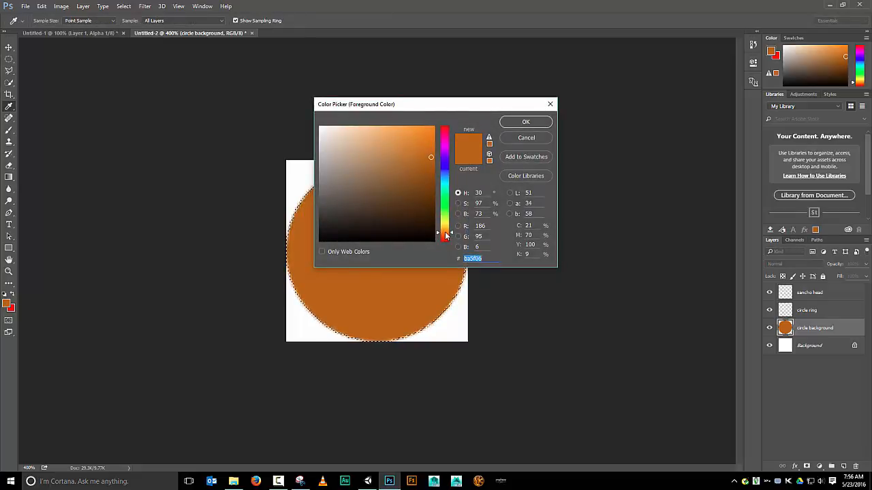
pyautogui.moveTo(444, 235); pyautogui.dragTo(444, 230)
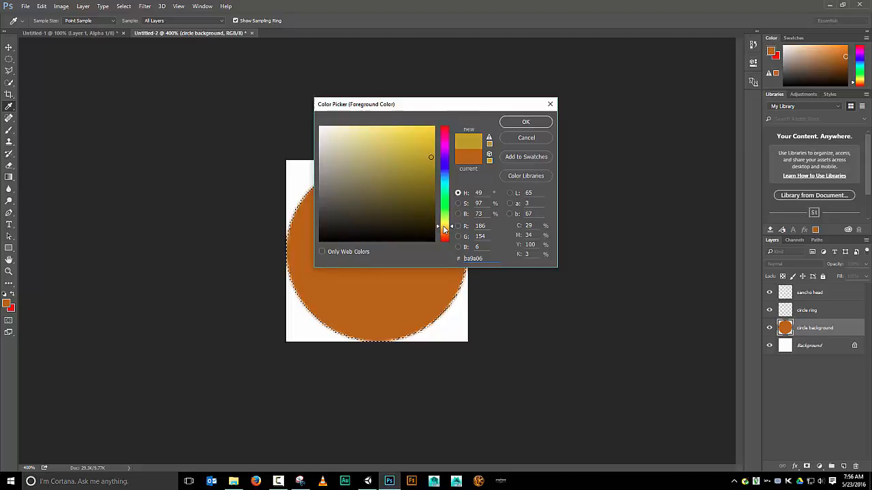
pyautogui.moveTo(433, 152); pyautogui.dragTo(429, 133)
pyautogui.click(509, 126)
pyautogui.press('m')
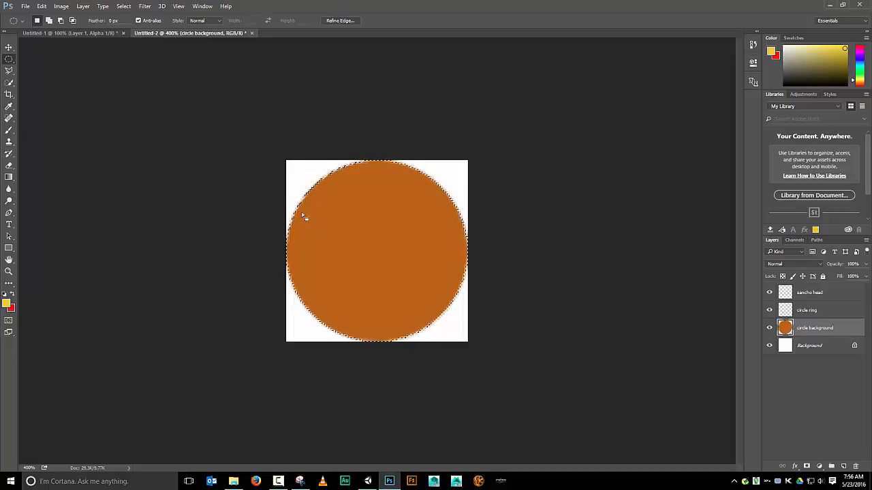
# Stroke the selection 5 px on the circle background layer and undo the stroke
pyautogui.click(42, 6)
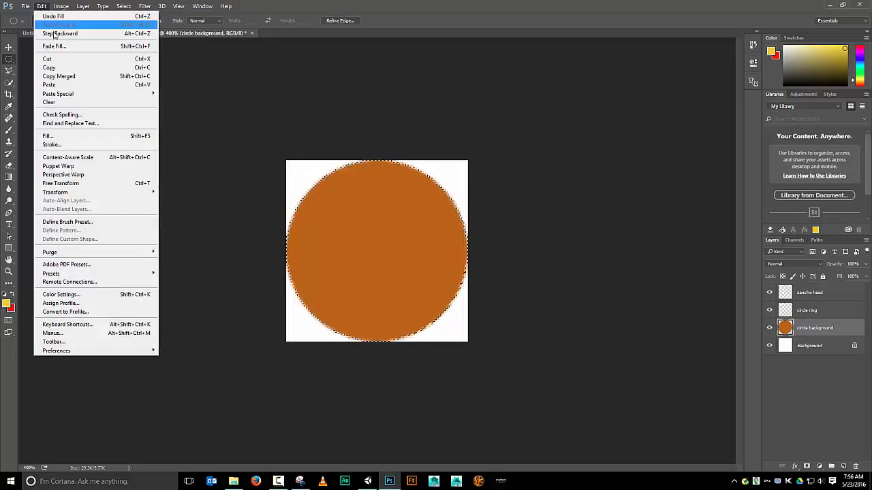
pyautogui.click(64, 144)
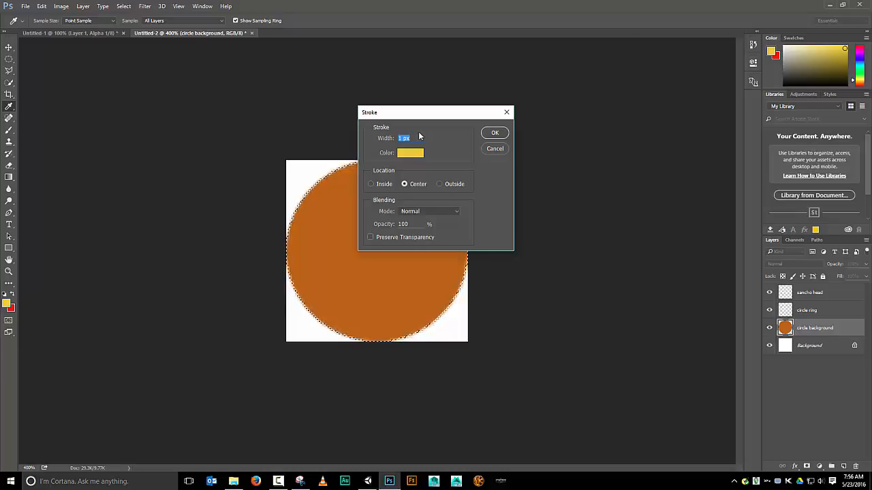
pyautogui.write('5')
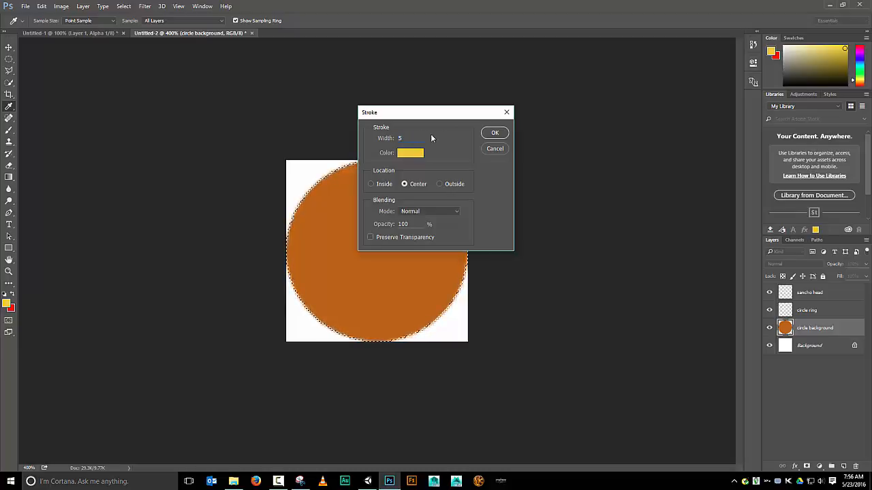
pyautogui.click(484, 134)
pyautogui.press('m')
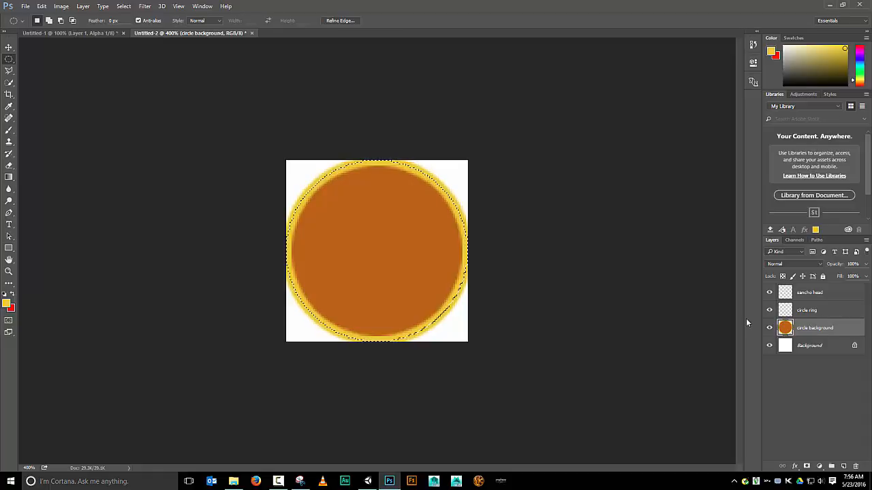
pyautogui.hotkey('ctrl', 'z')
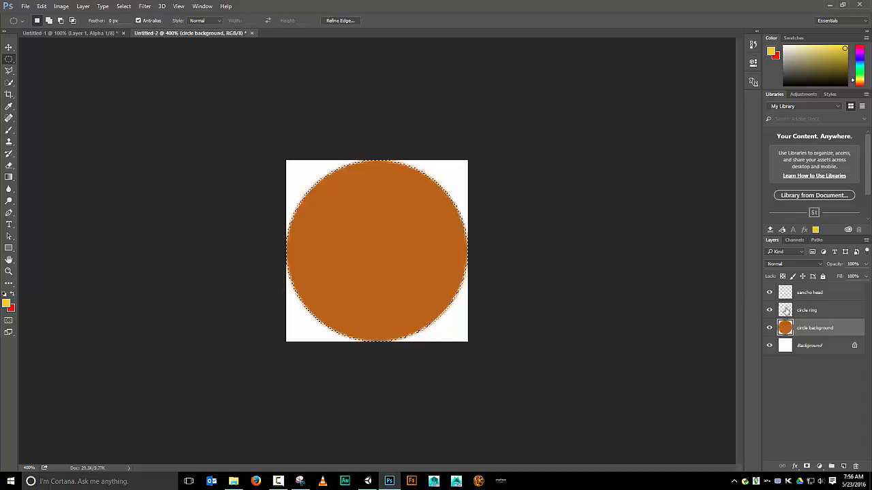
# Select the circle ring layer and stroke the circular selection 5 px in yellow
pyautogui.click(802, 316)
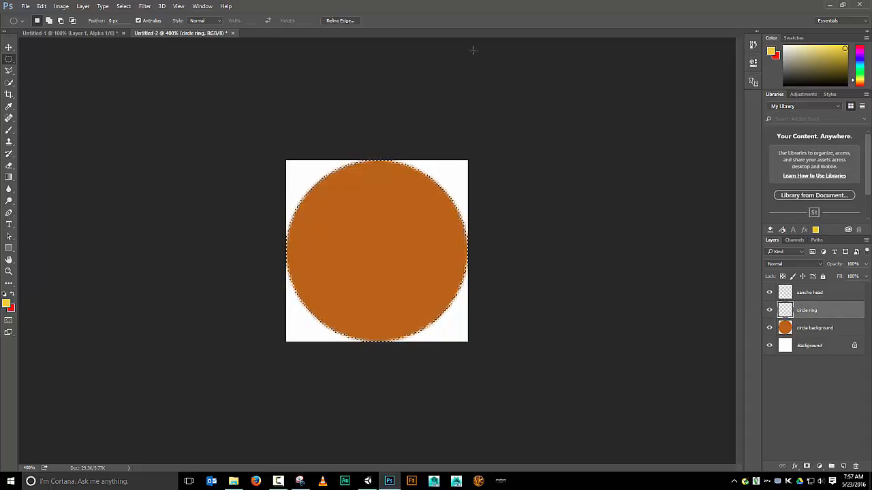
pyautogui.click(42, 6)
pyautogui.click(86, 144)
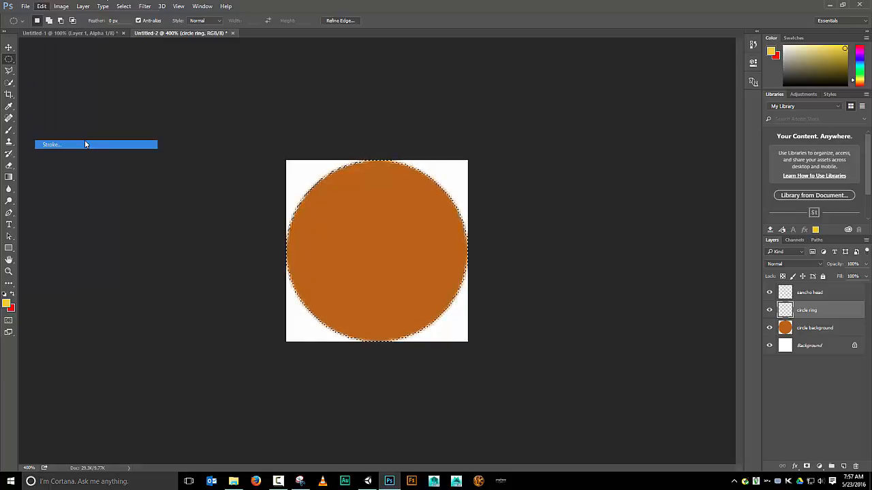
pyautogui.click(493, 133)
pyautogui.press('m')
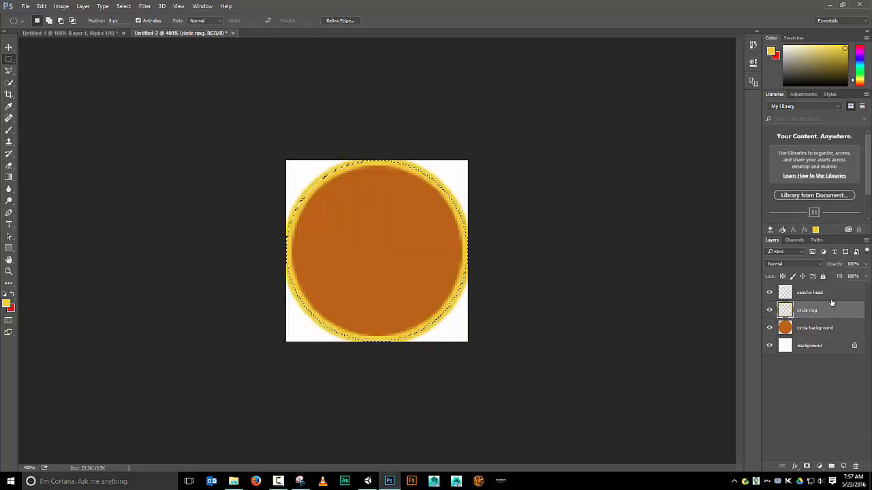
# Toggle the circle ring layer's visibility to compare the ring and switch back to Unity
pyautogui.click(770, 310)
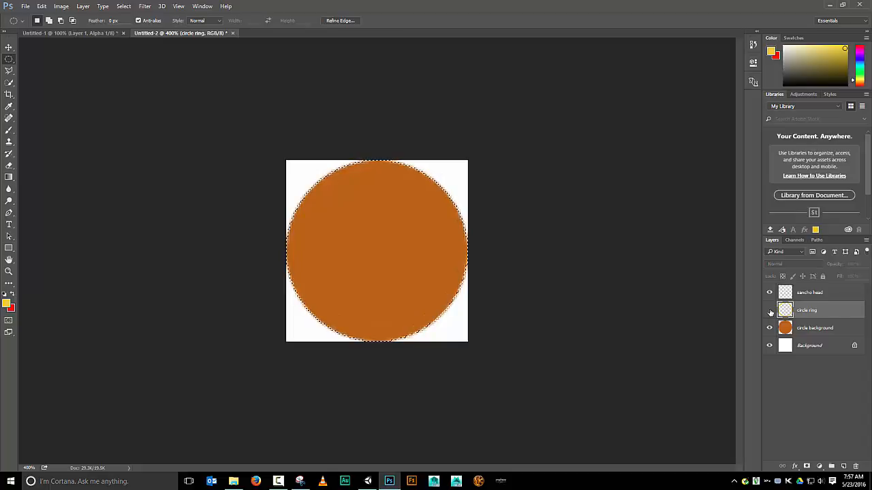
pyautogui.click(769, 311)
pyautogui.click(770, 329)
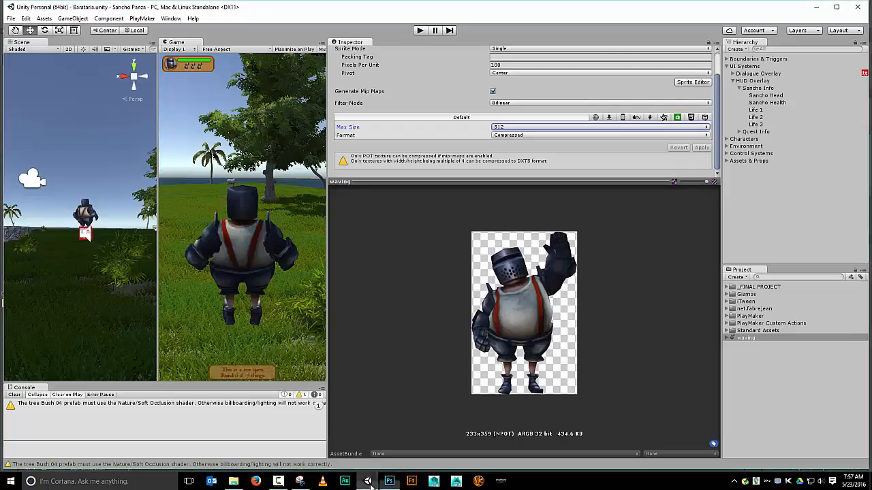
pyautogui.click(368, 480)
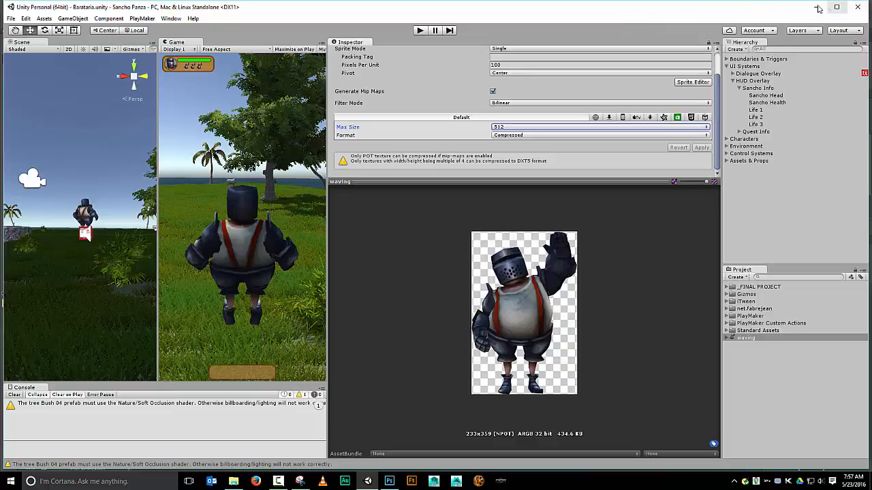
# Switch back to Photoshop and select the sancho head layer in the icon document
pyautogui.click(390, 481)
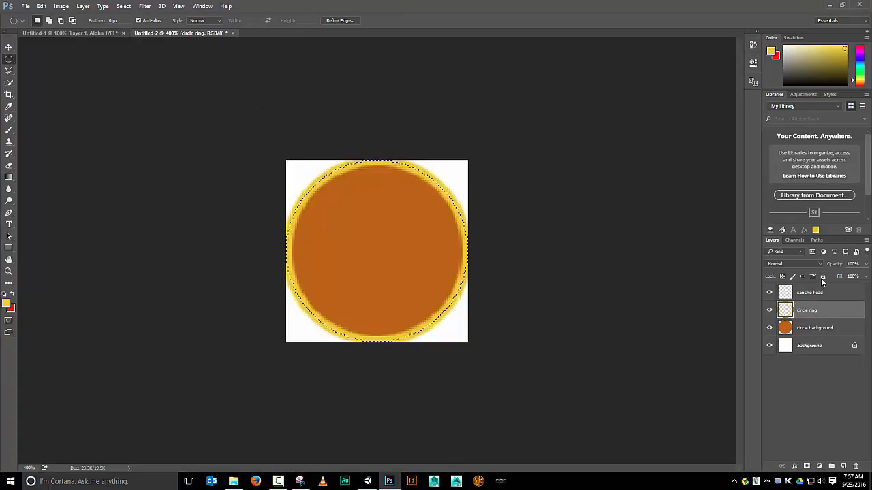
pyautogui.click(815, 295)
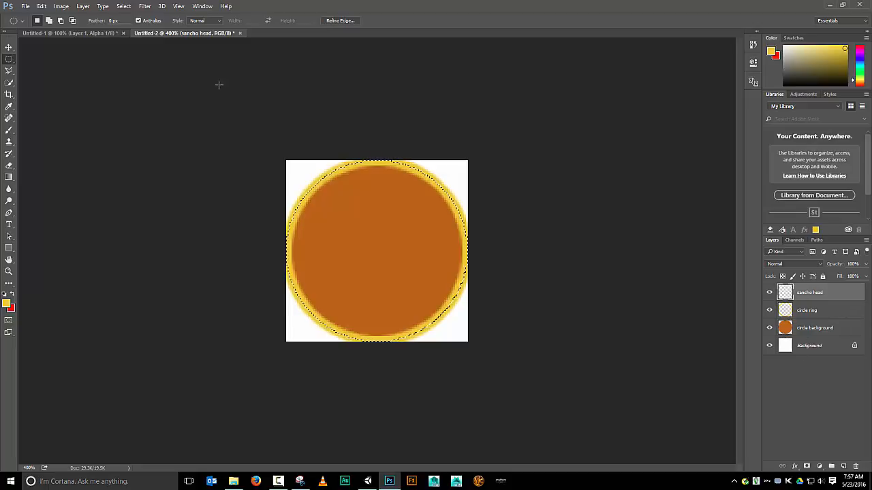
# In the knight document, zoom in and draw a rectangular marquee selection around the knight's helmeted head
pyautogui.click(56, 33)
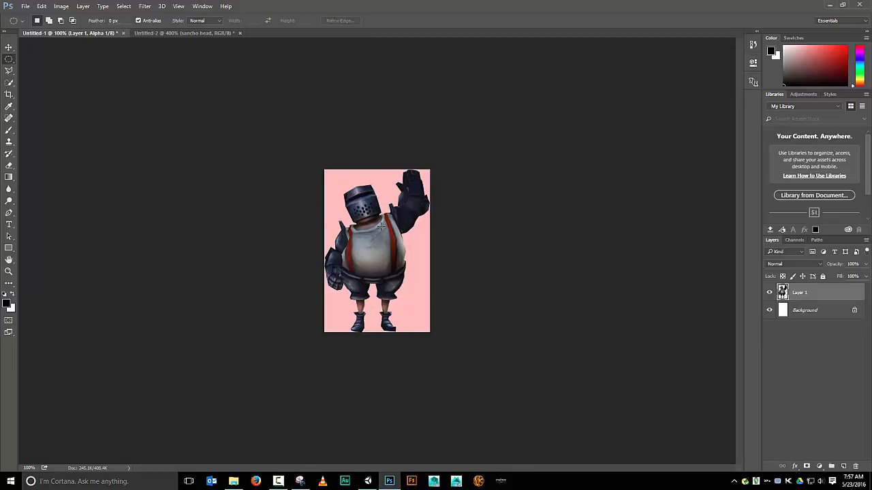
pyautogui.hotkey('ctrl', '+')
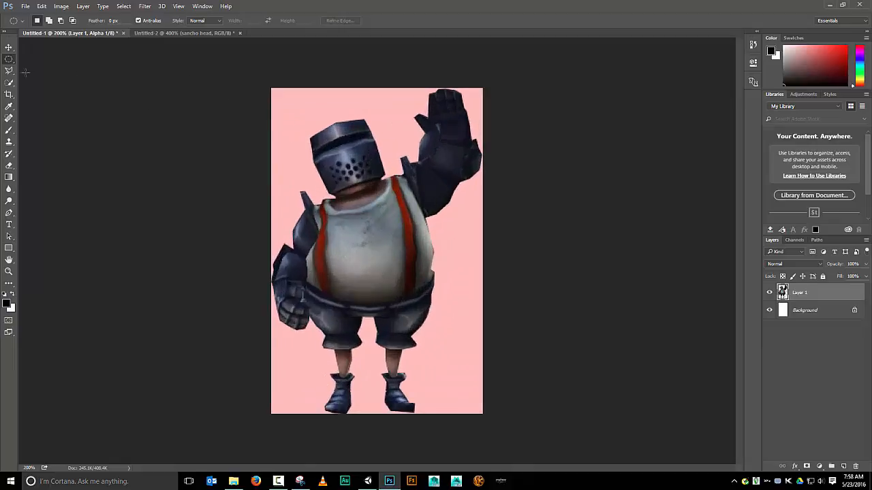
pyautogui.rightClick(6, 61)
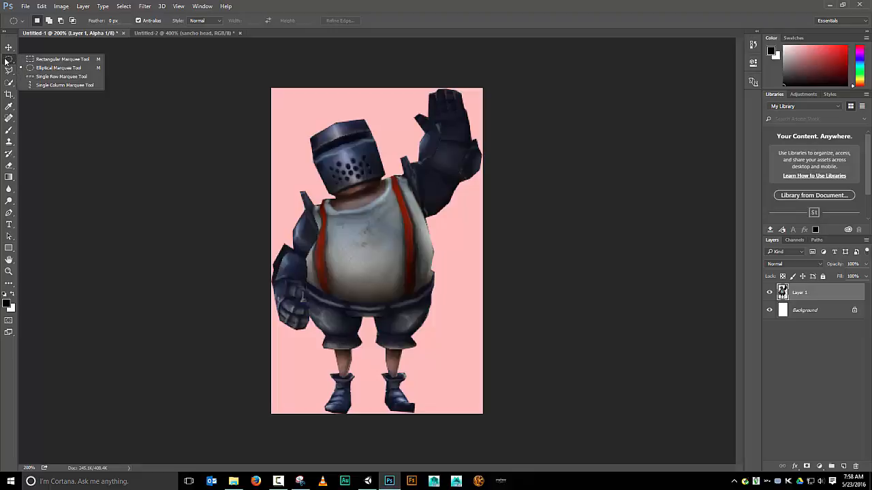
pyautogui.click(34, 60)
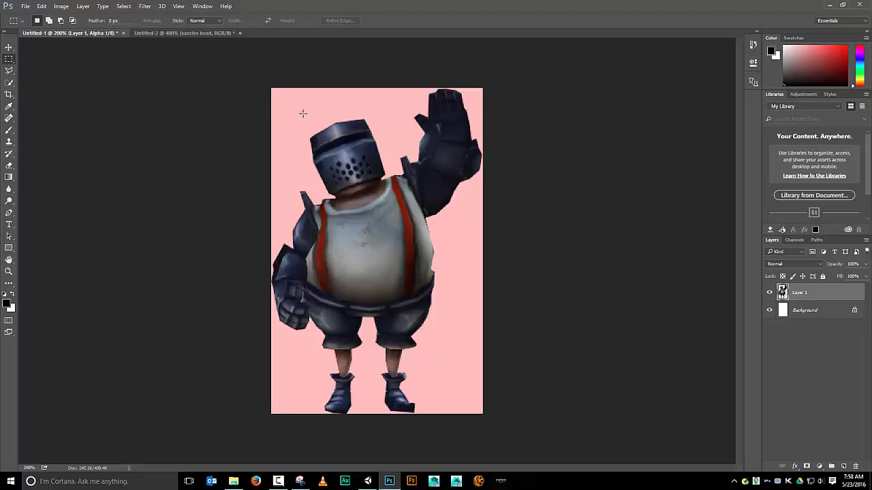
pyautogui.moveTo(295, 110); pyautogui.dragTo(400, 201)
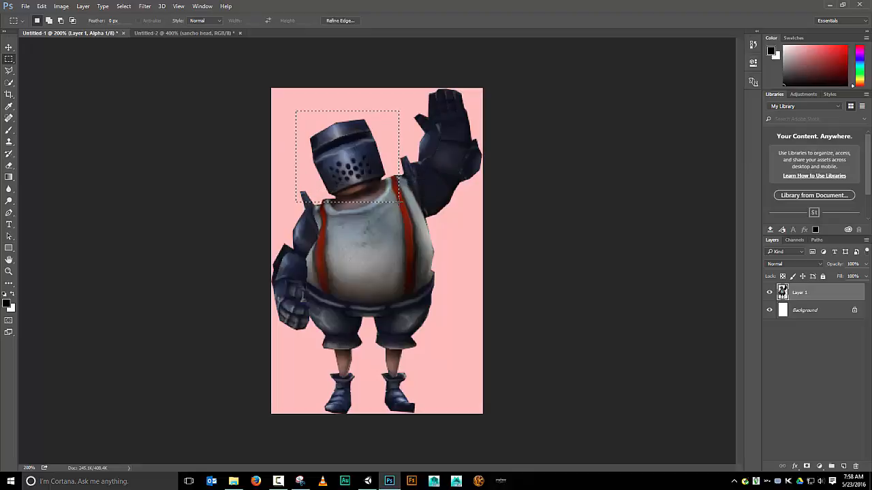
# Paste into the icon document and undo the paste
pyautogui.click(166, 33)
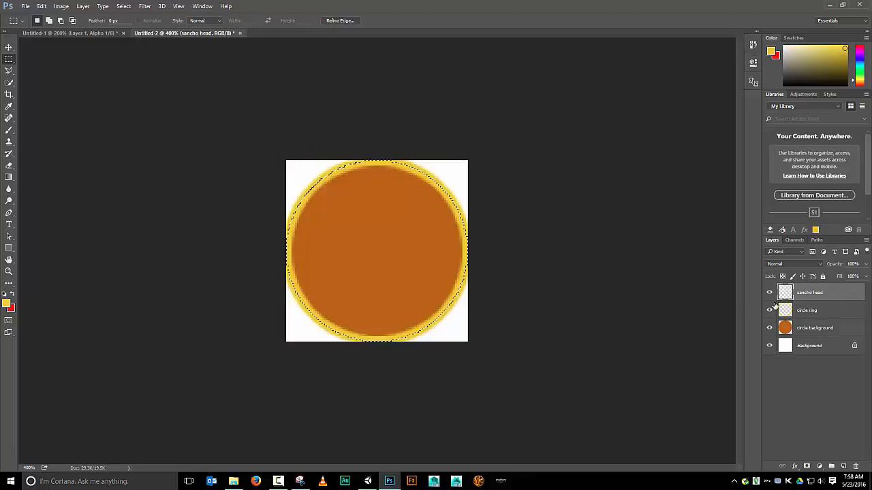
pyautogui.hotkey('ctrl', 'v')
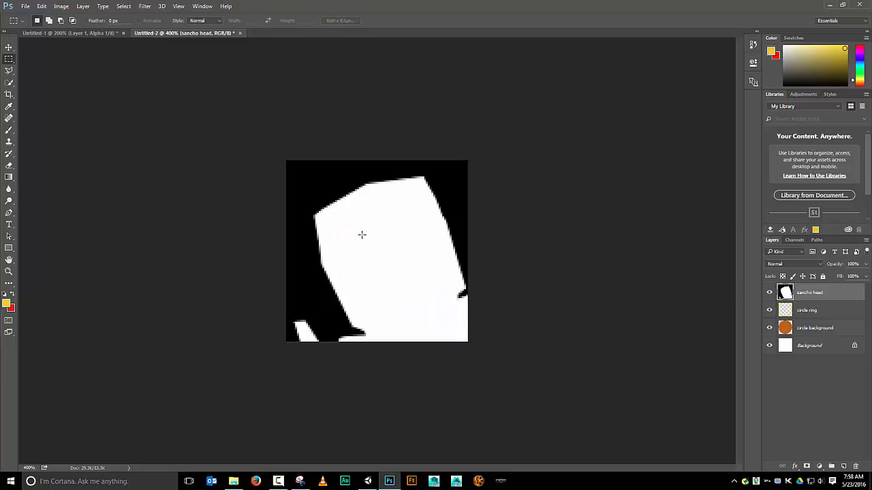
pyautogui.hotkey('ctrl', 'z')
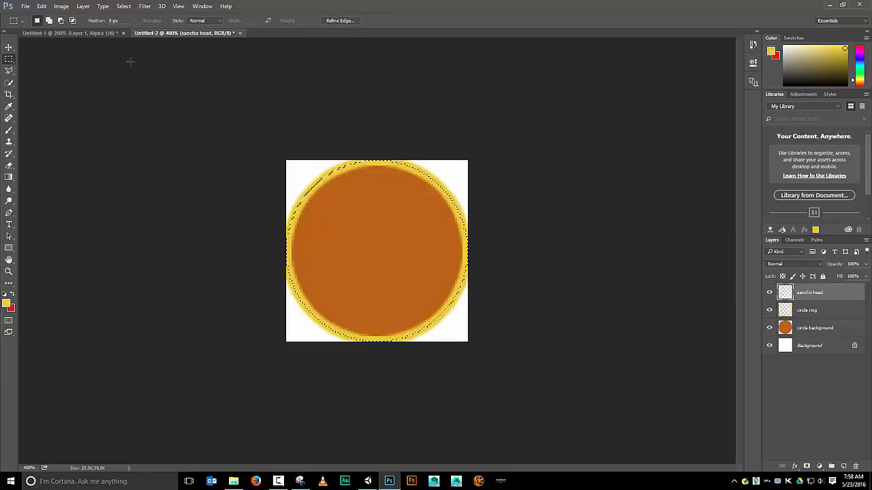
# Return to the knight document, switch to its RGB channel, and bring the selected head into the icon's sancho head layer
pyautogui.click(106, 33)
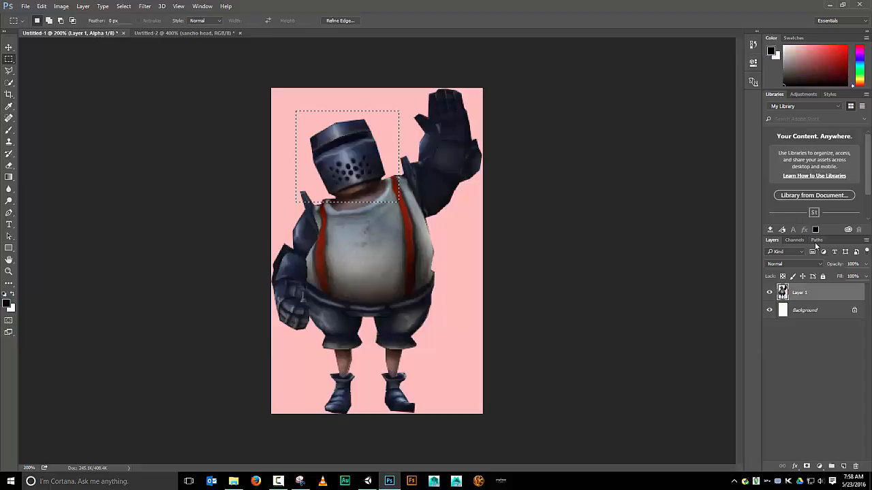
pyautogui.click(800, 241)
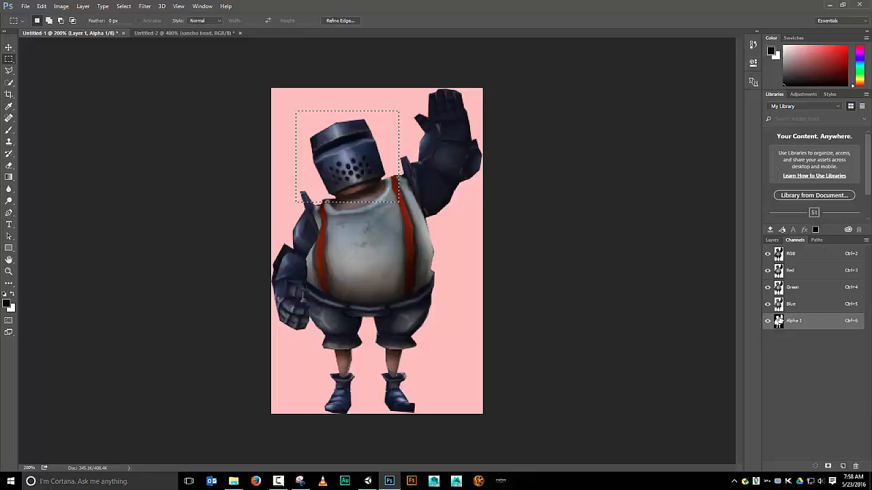
pyautogui.click(793, 259)
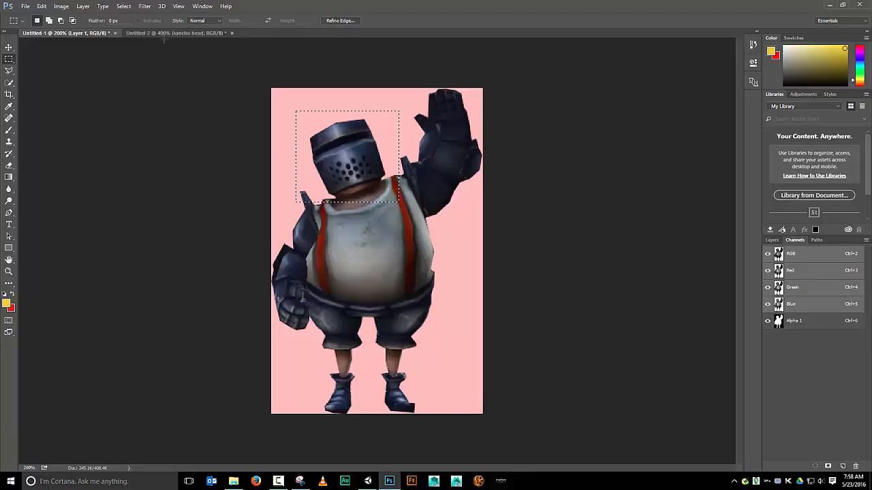
pyautogui.click(166, 32)
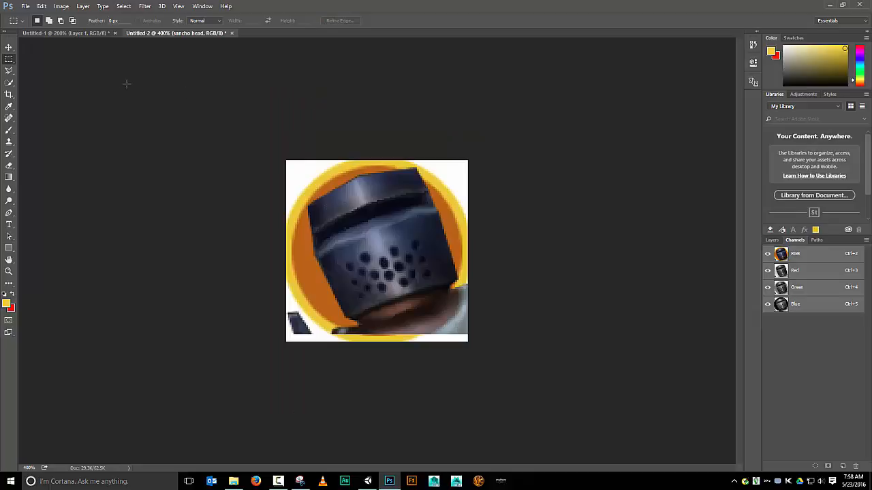
# Scale the pasted head down to about 75% width and 85% height with a free transform
pyautogui.click(4, 52)
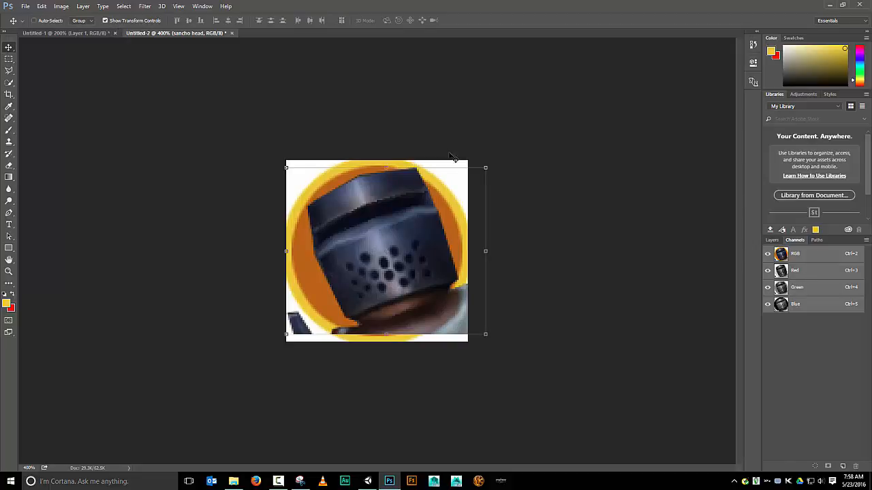
pyautogui.moveTo(492, 166); pyautogui.dragTo(446, 192)
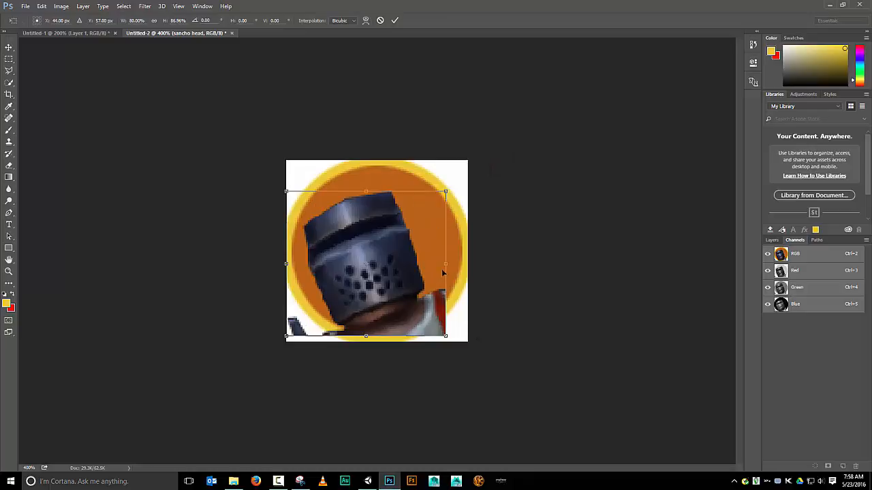
pyautogui.moveTo(446, 335)
pyautogui.mouseDown()
pyautogui.moveTo(428, 328)
pyautogui.moveTo(435, 331)
pyautogui.mouseUp()
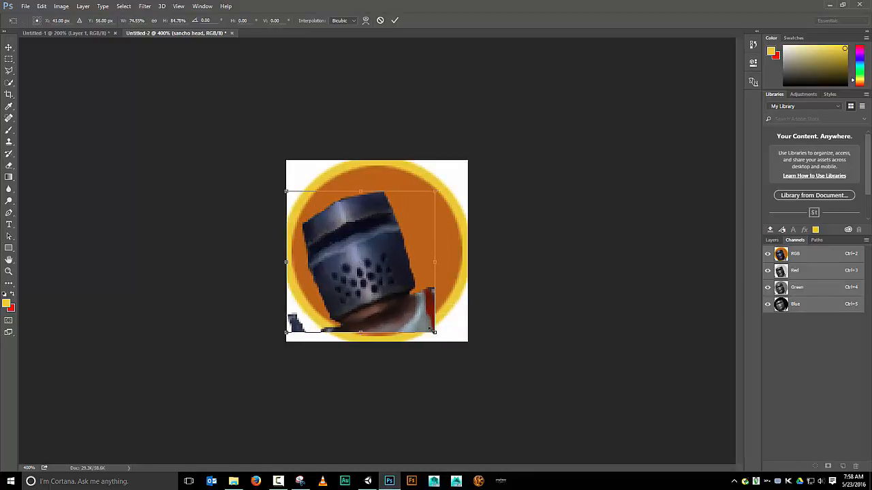
pyautogui.click(395, 20)
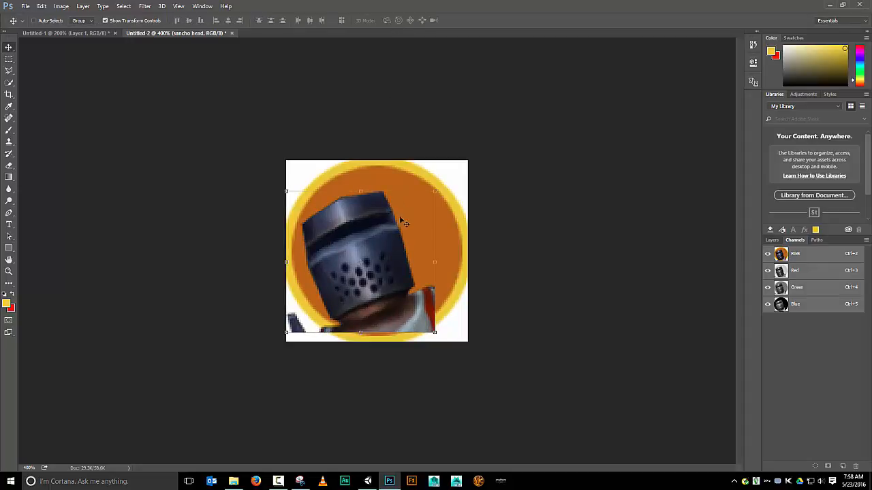
# Rotate the head about 17.5 degrees to stand upright and nudge it toward the circle's centre
pyautogui.moveTo(436, 185); pyautogui.dragTo(462, 207)
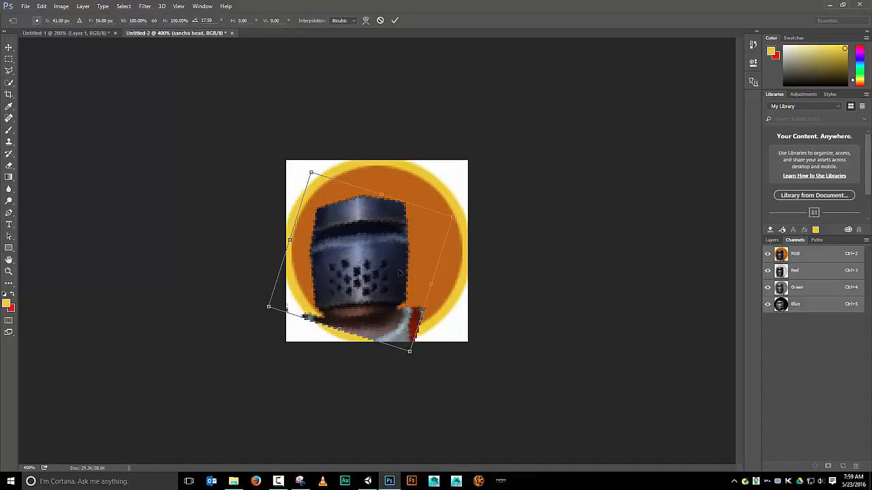
pyautogui.click(394, 21)
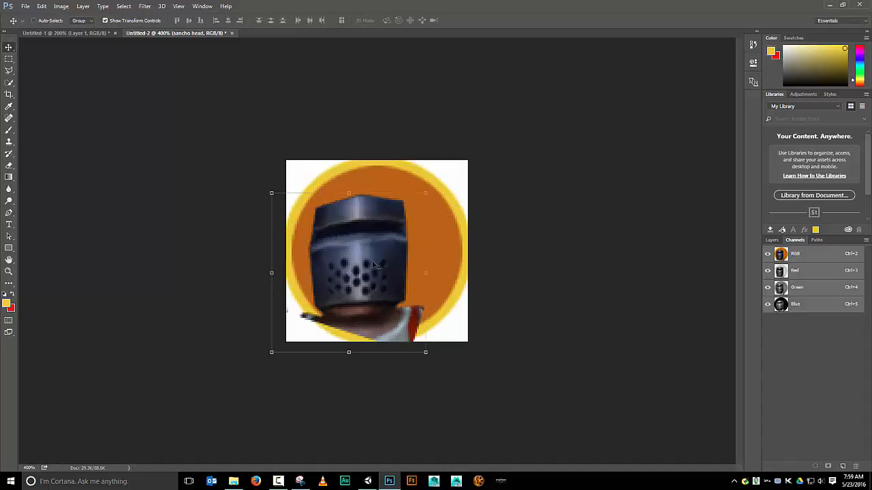
pyautogui.moveTo(373, 266)
pyautogui.mouseDown()
pyautogui.moveTo(382, 253)
pyautogui.moveTo(392, 271)
pyautogui.moveTo(387, 259)
pyautogui.moveTo(382, 268)
pyautogui.mouseUp()
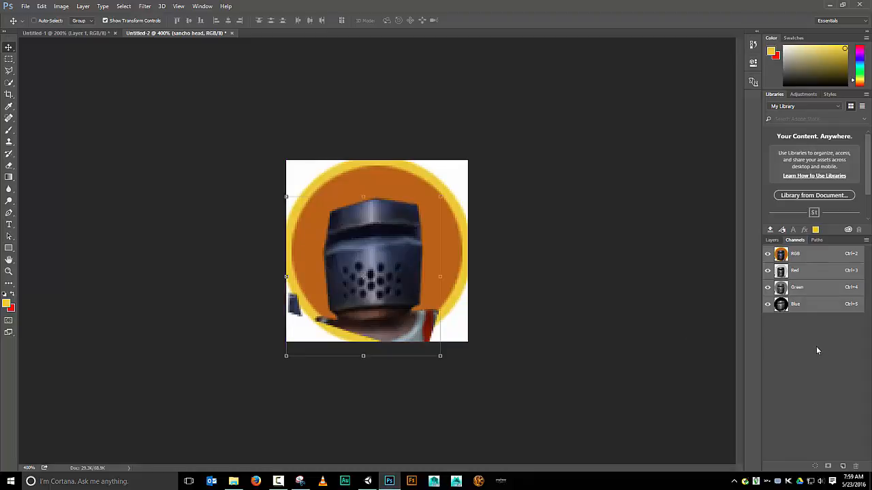
# Load the circle background's shape as a selection, switch to the sancho head layer, and invert the selection
pyautogui.click(772, 241)
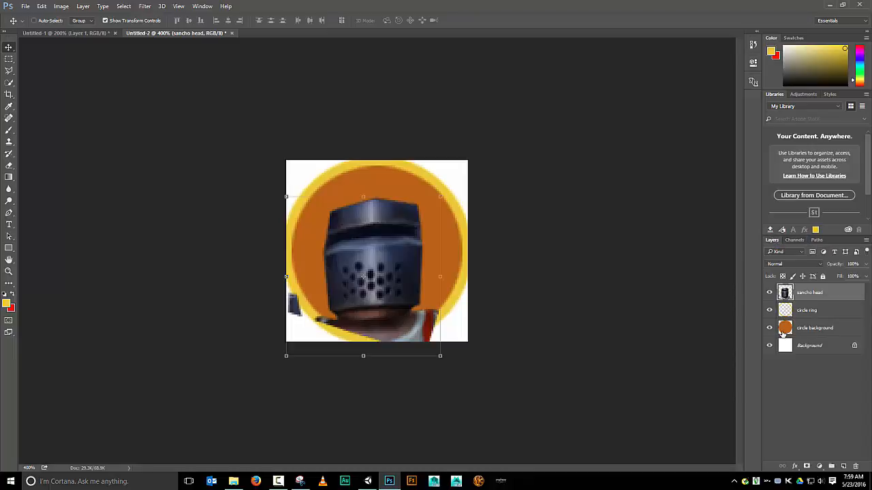
pyautogui.click(816, 330)
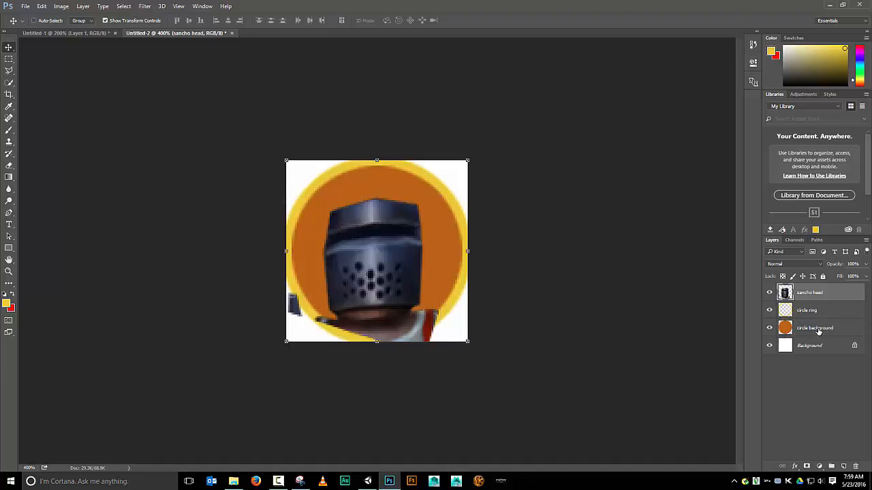
pyautogui.keyDown('ctrl'); pyautogui.click(785, 328); pyautogui.keyUp('ctrl')
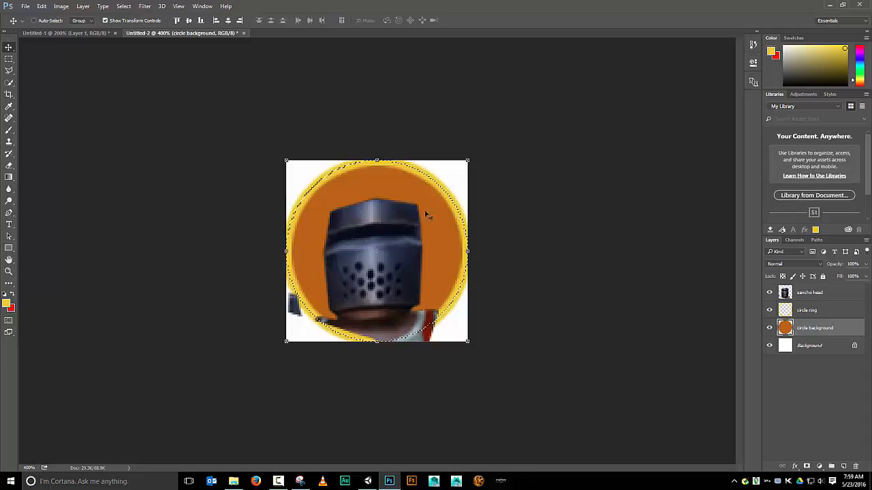
pyautogui.click(820, 292)
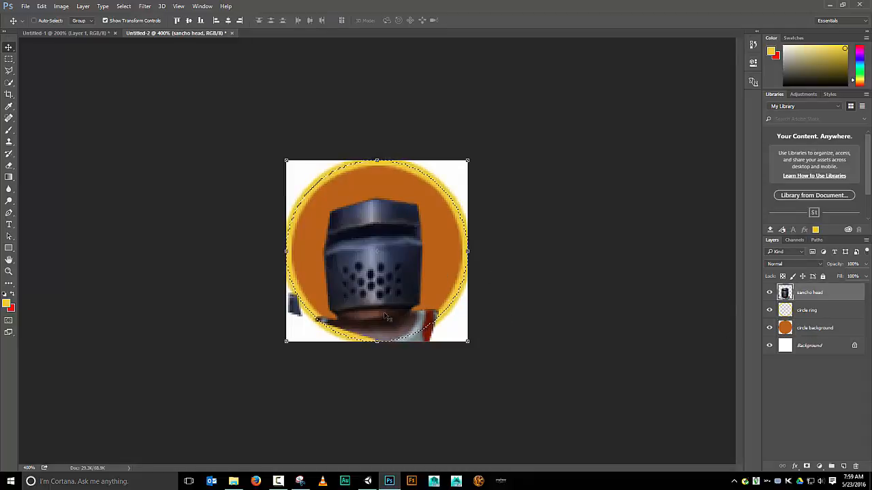
pyautogui.click(125, 6)
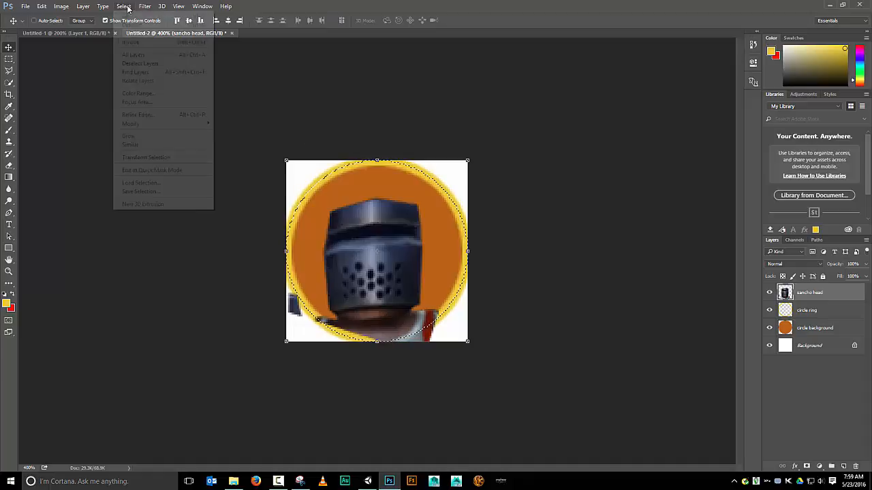
pyautogui.click(130, 41)
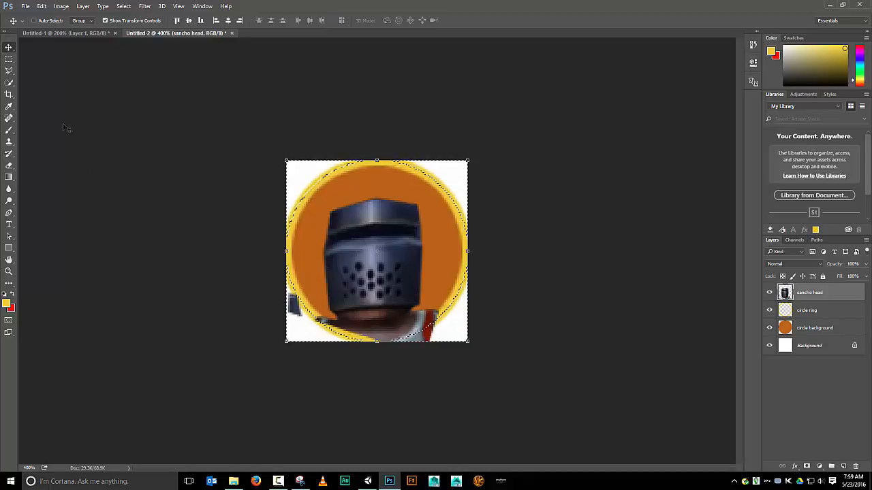
# Erase the parts of the head sticking outside the circle with the Eraser, then deselect
pyautogui.click(8, 165)
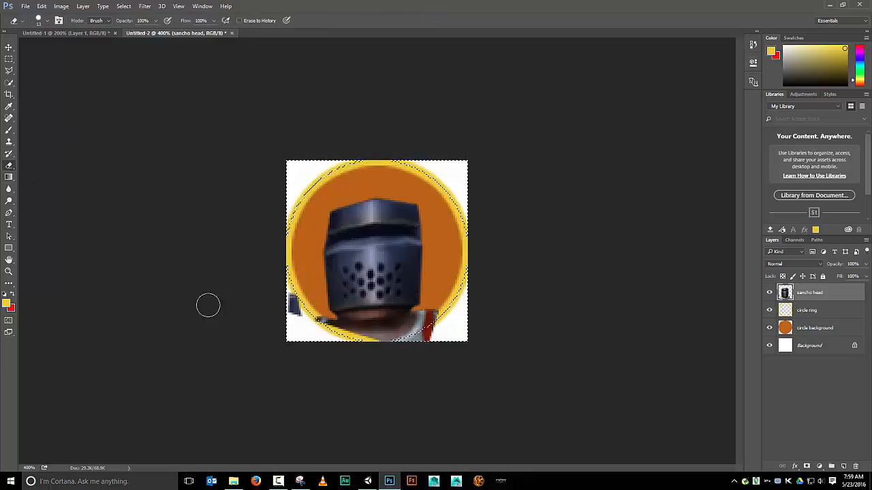
pyautogui.moveTo(281, 301); pyautogui.dragTo(301, 315)
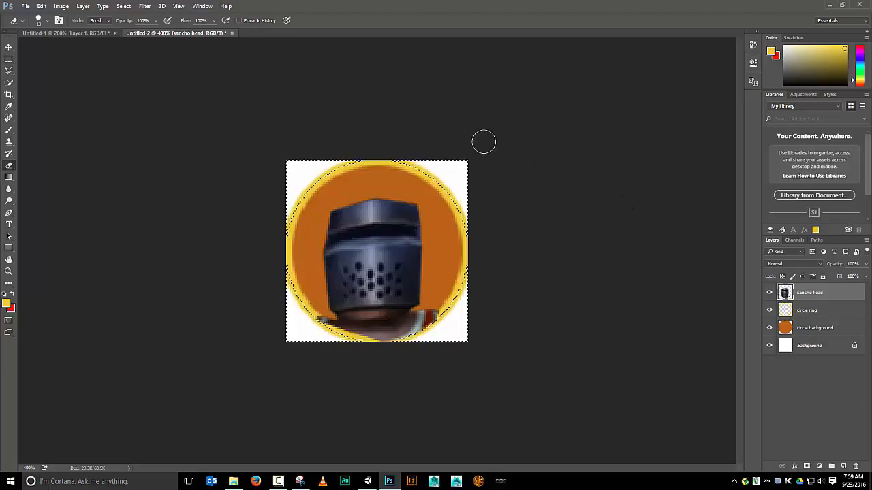
pyautogui.click(121, 7)
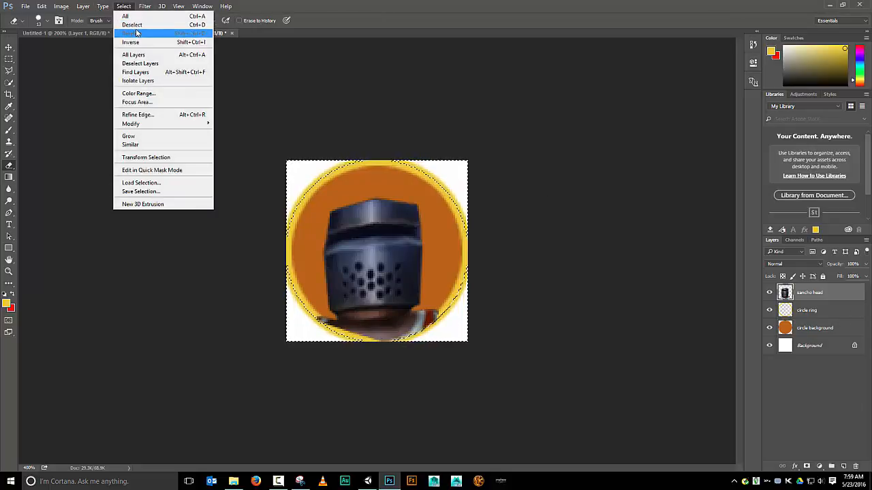
pyautogui.click(132, 25)
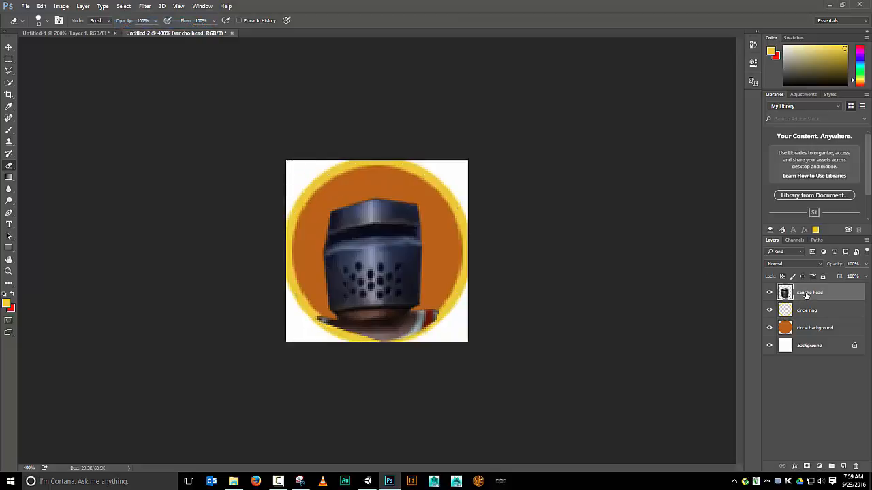
# Move the sancho head layer beneath the circle ring layer and reload the circle background's outline as a selection
pyautogui.moveTo(806, 294); pyautogui.dragTo(806, 313)
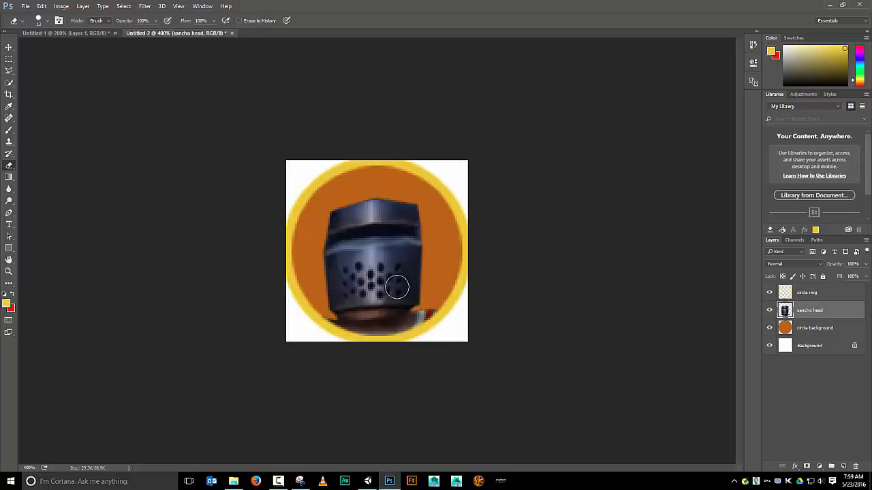
pyautogui.click(810, 334)
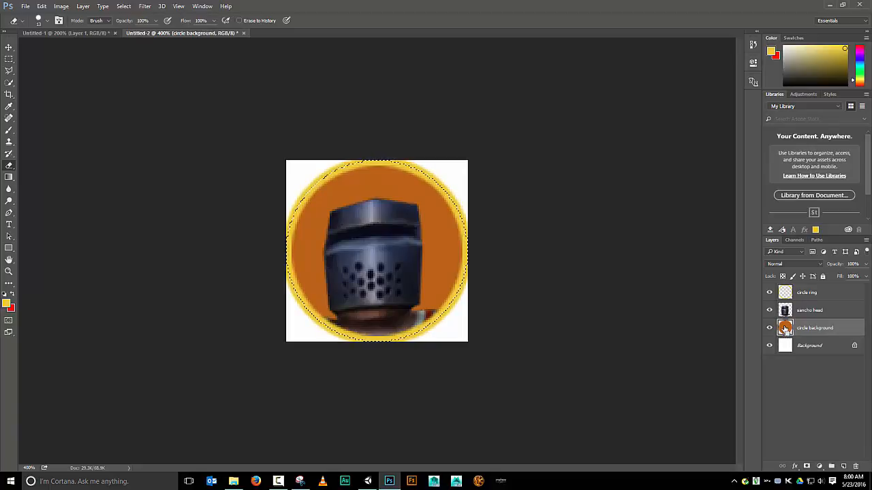
pyautogui.rightClick(785, 329)
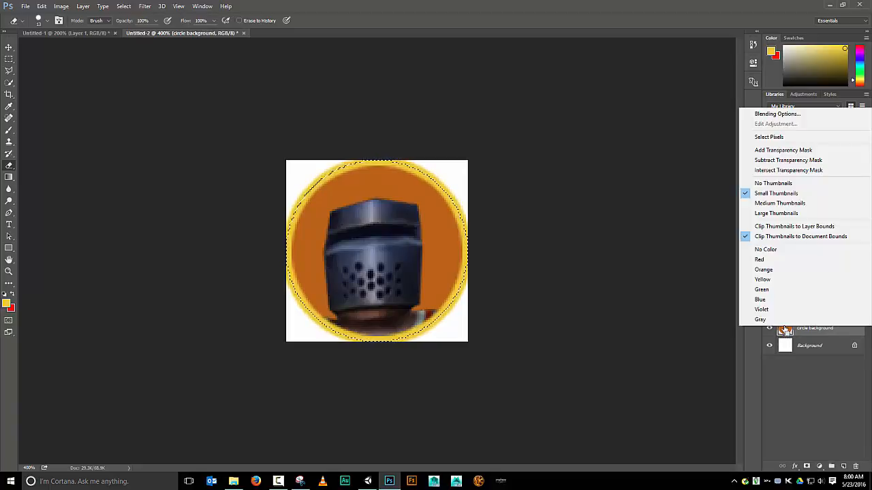
pyautogui.click(789, 401)
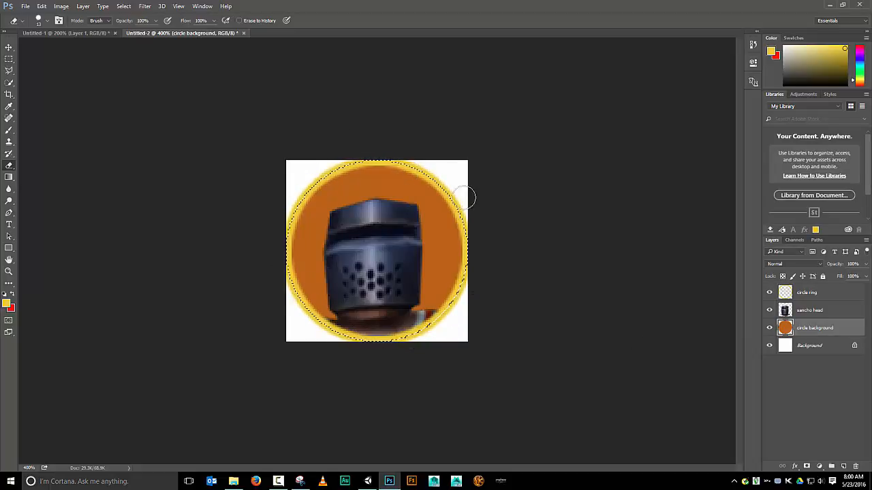
# Add the circle ring layer's outline to the selection and invert the selection
pyautogui.keyDown('ctrl'); pyautogui.click(819, 296); pyautogui.keyUp('ctrl')
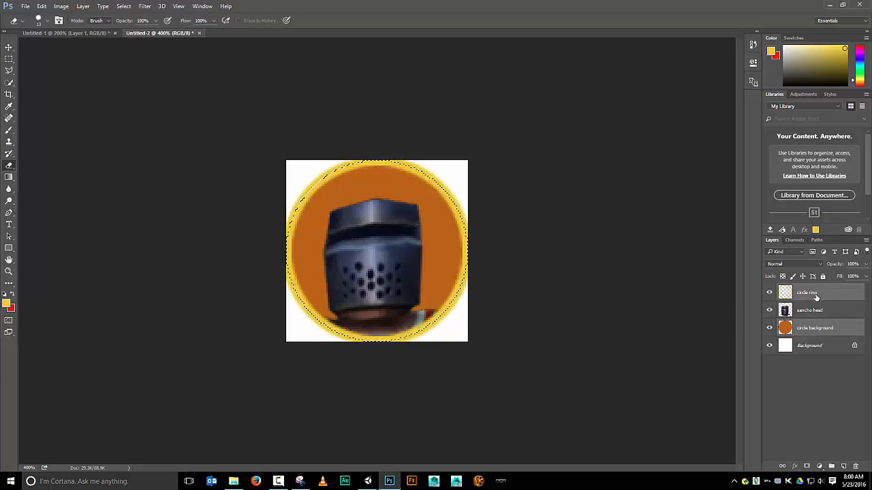
pyautogui.click(809, 419)
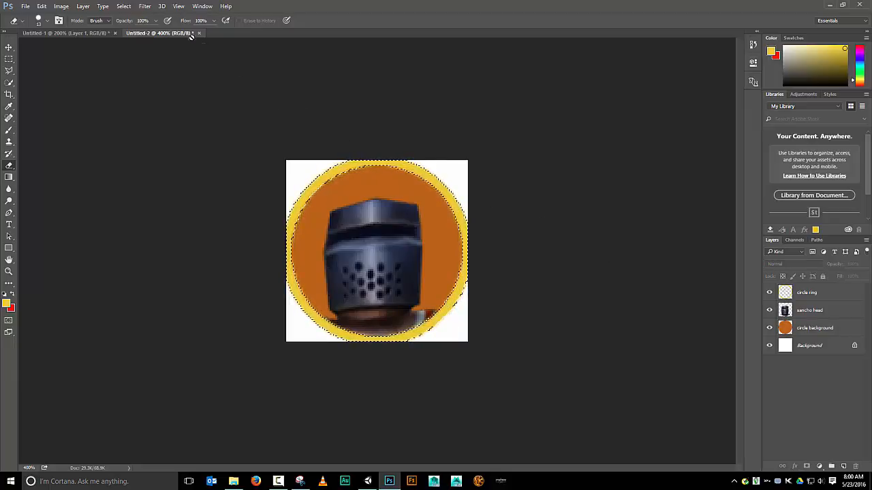
pyautogui.click(123, 7)
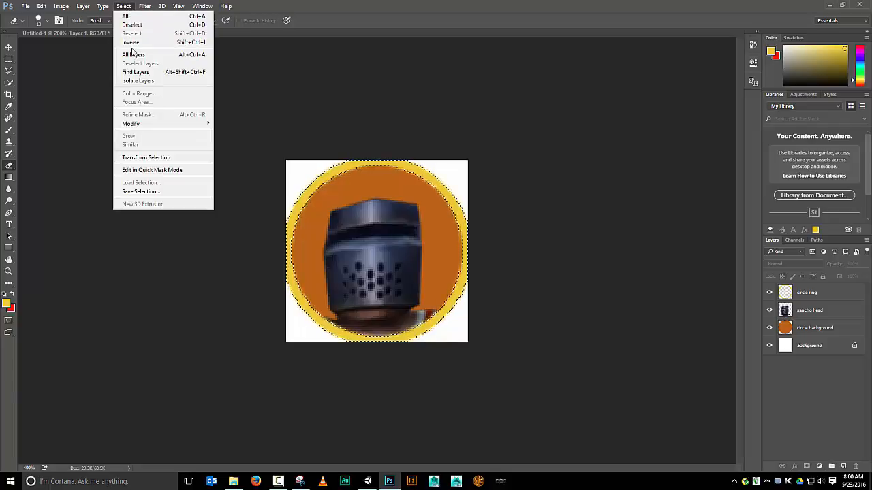
pyautogui.click(132, 42)
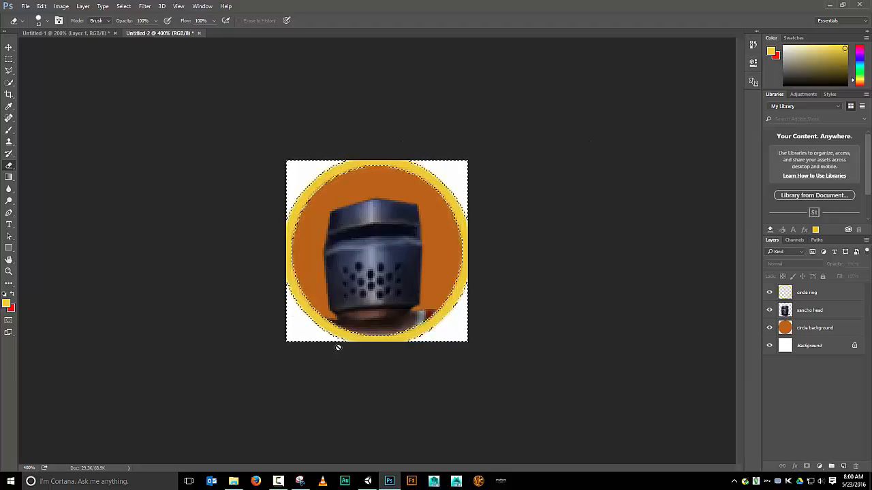
# Create a new alpha channel and invert the selection back to the circle with its ring
pyautogui.click(801, 239)
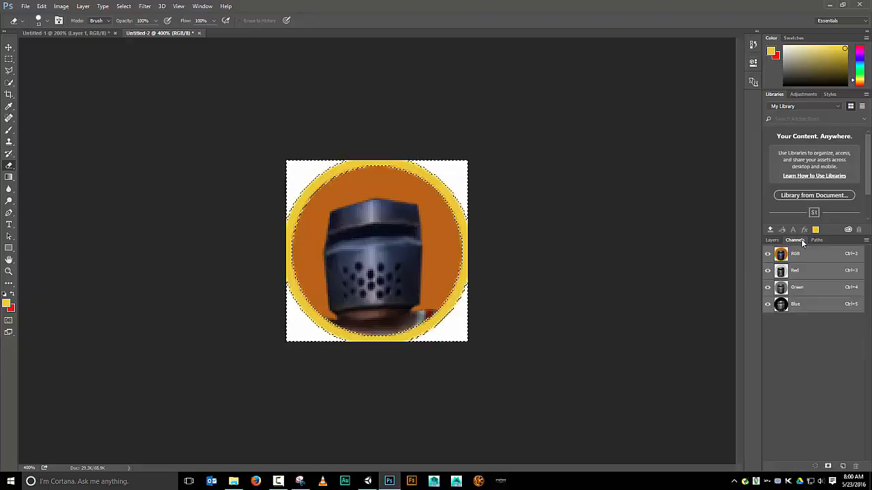
pyautogui.click(844, 467)
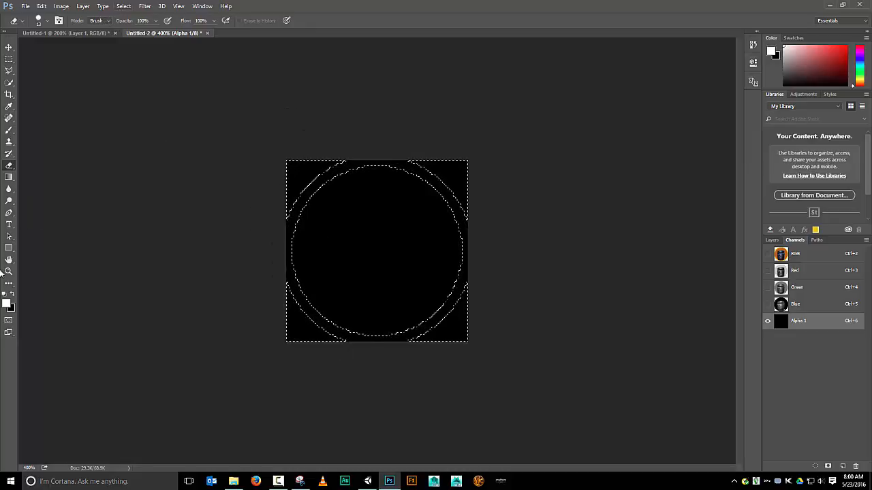
pyautogui.click(43, 6)
pyautogui.click(178, 6)
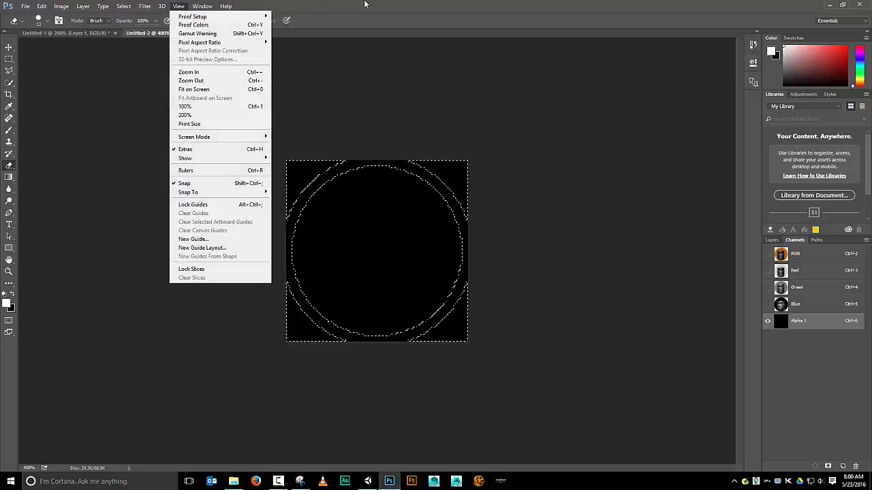
pyautogui.click(365, 4)
pyautogui.click(132, 6)
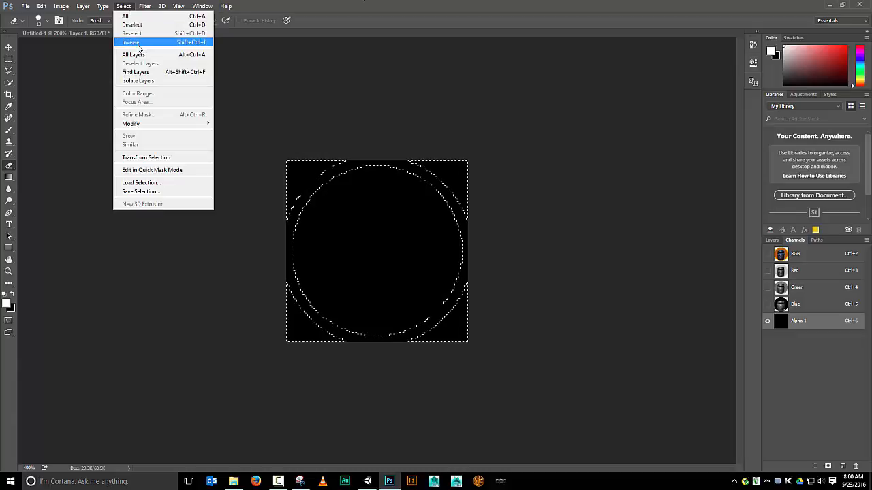
pyautogui.click(136, 42)
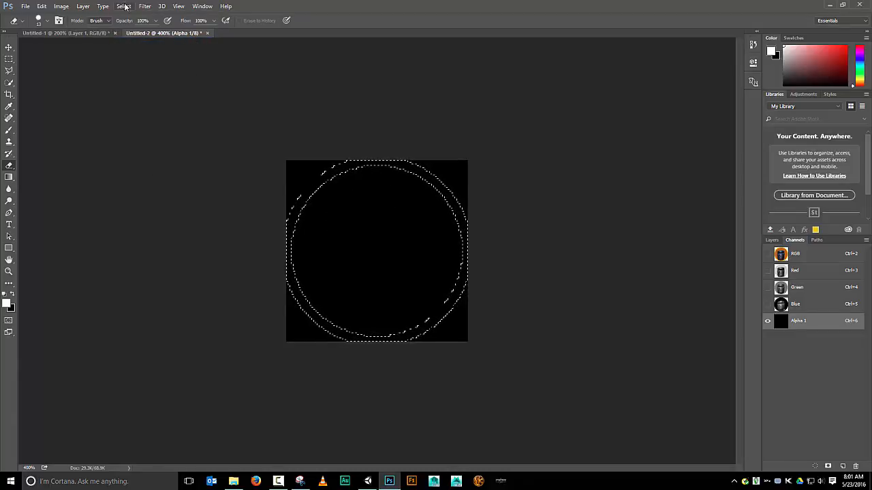
# Fill the selection in the Alpha 1 channel with White
pyautogui.click(41, 7)
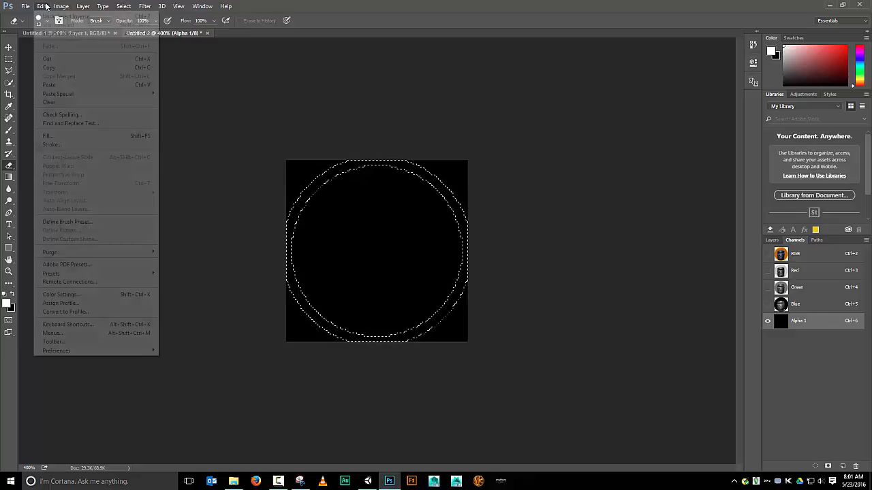
pyautogui.click(133, 135)
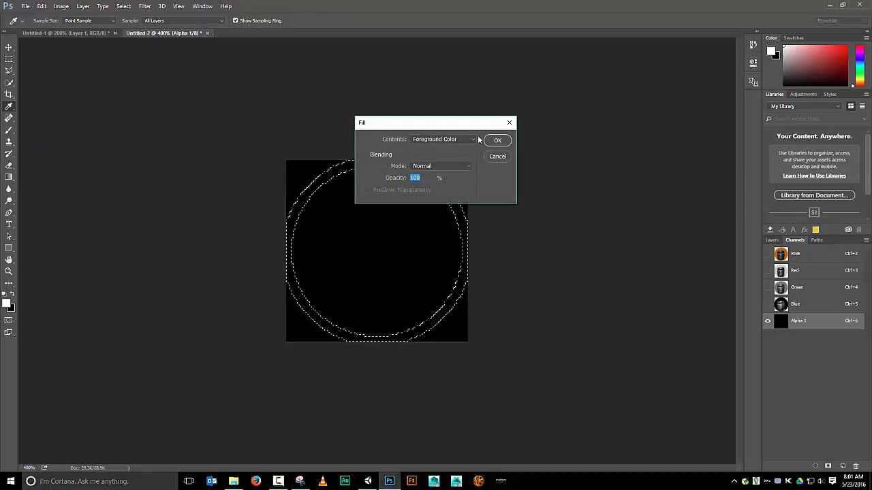
pyautogui.click(443, 139)
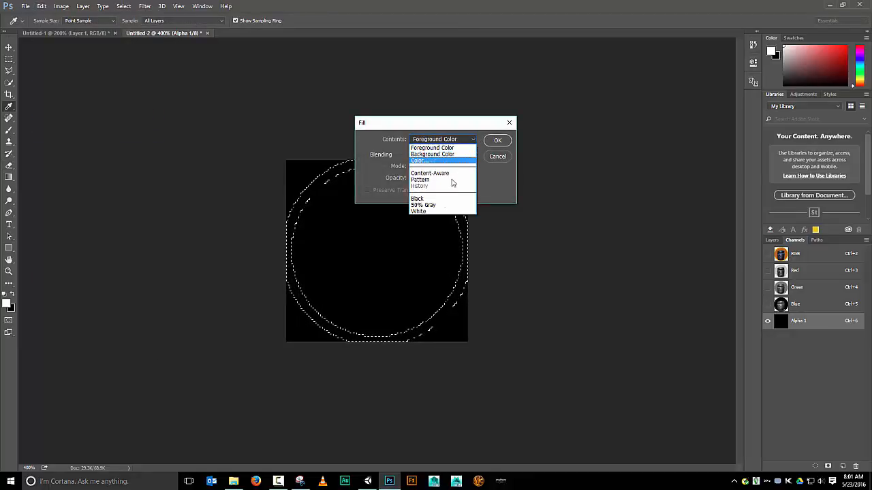
pyautogui.click(428, 211)
pyautogui.click(496, 141)
pyautogui.press('e')
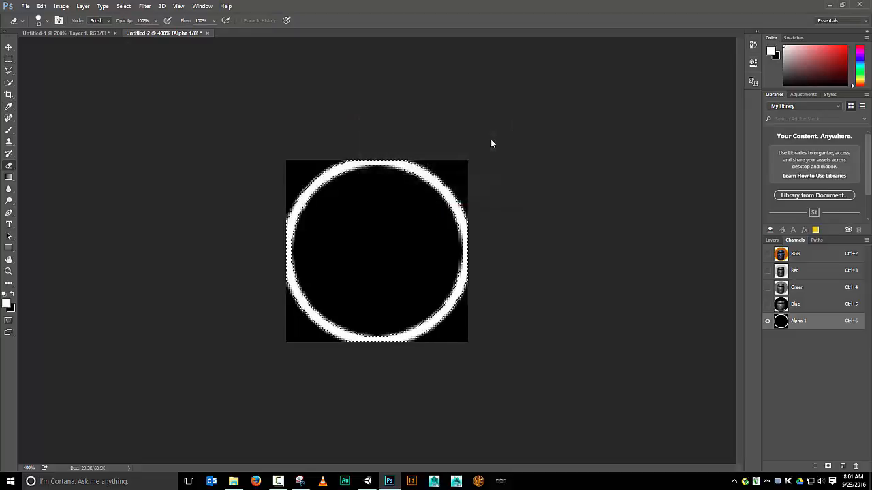
# Reselect the Alpha 1 channel and fill the selection with white again
pyautogui.click(772, 249)
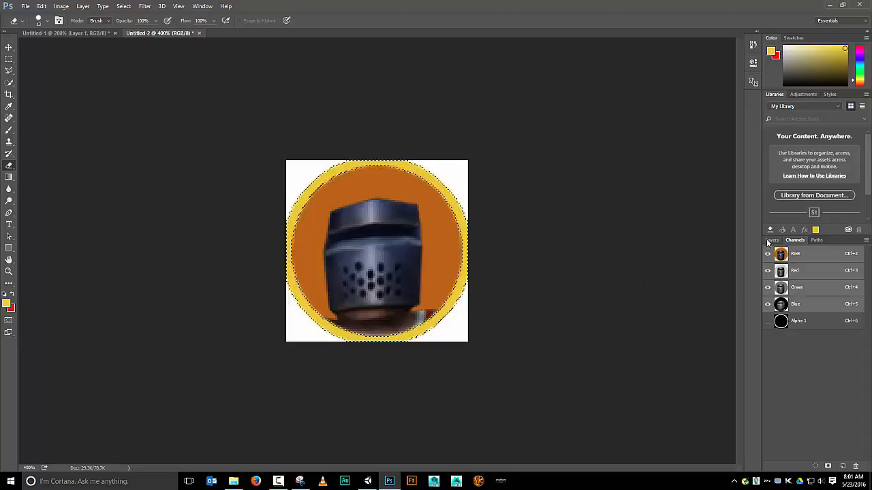
pyautogui.click(771, 240)
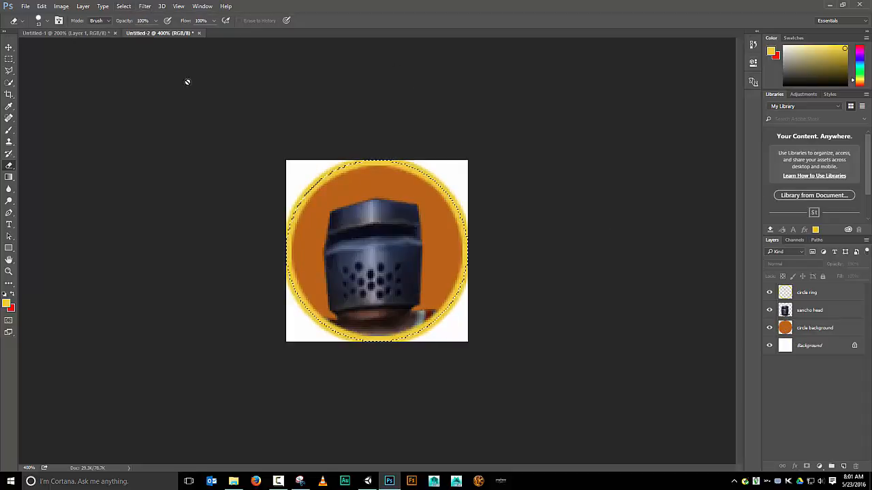
pyautogui.click(801, 239)
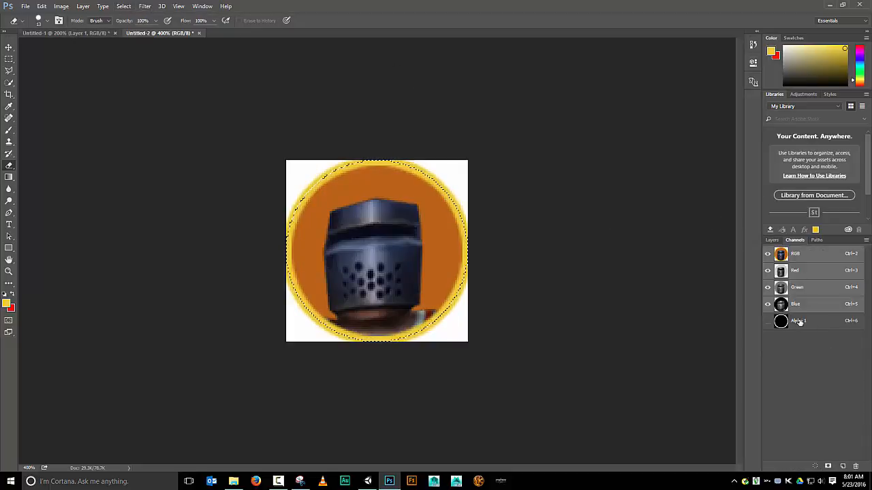
pyautogui.click(796, 322)
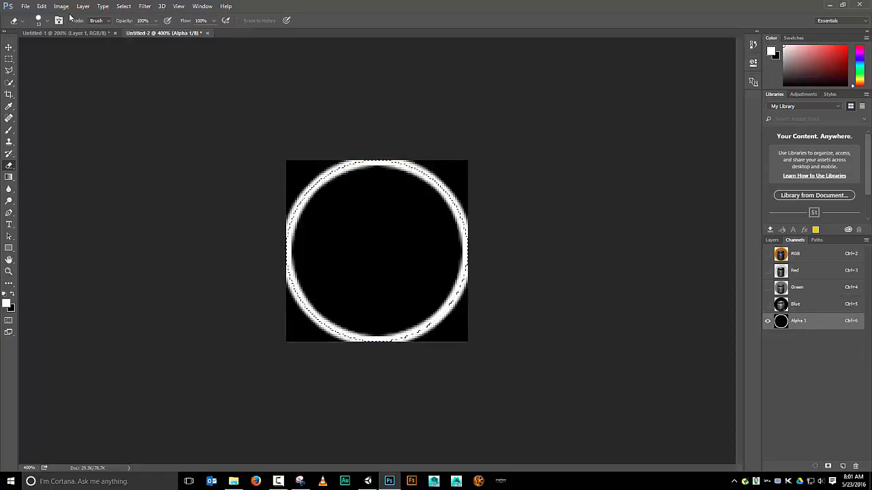
pyautogui.click(42, 7)
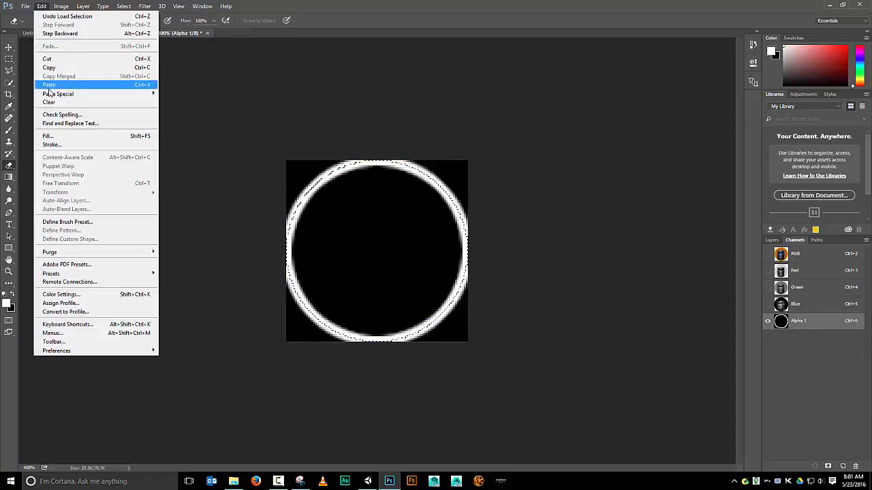
pyautogui.click(48, 136)
pyautogui.click(497, 141)
pyautogui.press('e')
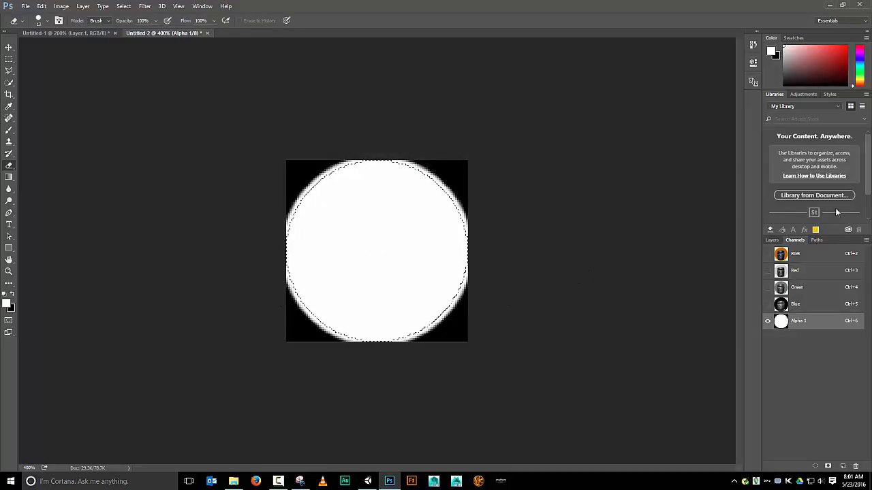
# Return to the RGB channel with Alpha 1 shown, deselect, and go back to the layers list
pyautogui.click(793, 254)
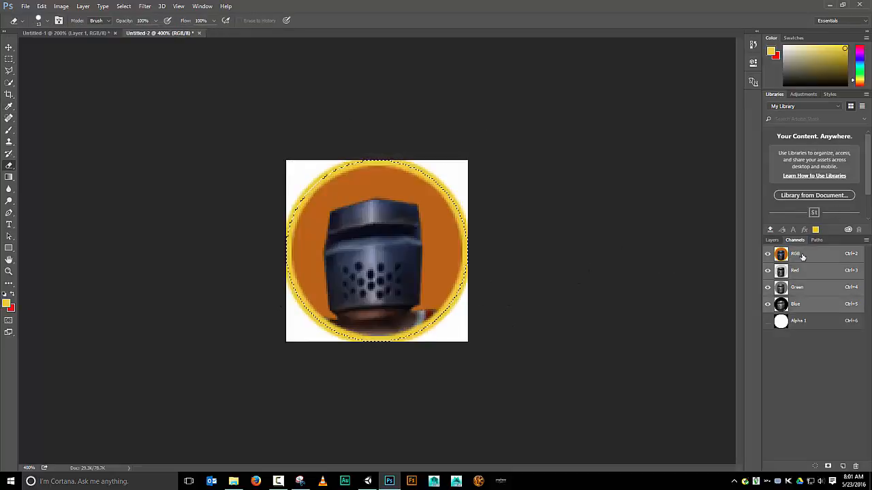
pyautogui.click(768, 322)
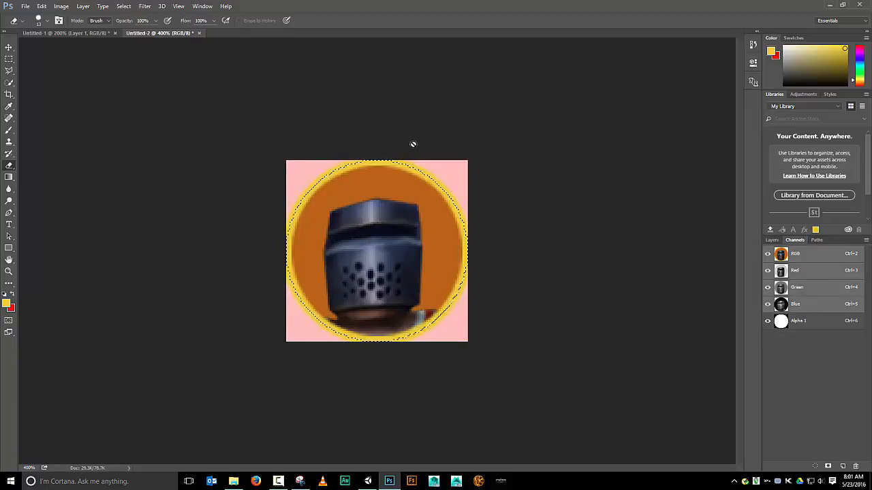
pyautogui.click(128, 7)
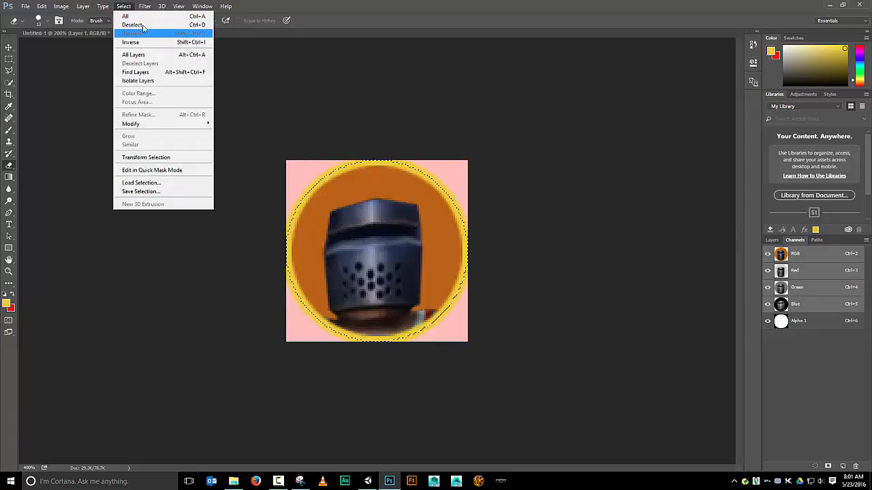
pyautogui.click(143, 26)
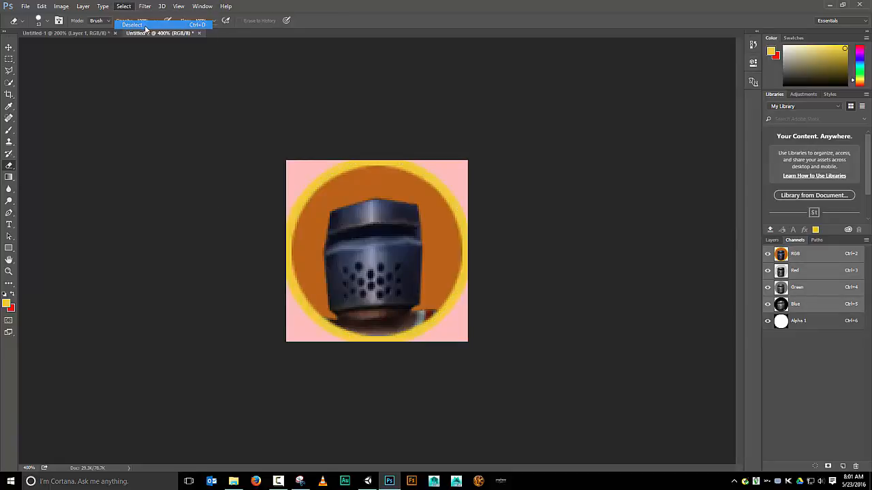
pyautogui.click(773, 241)
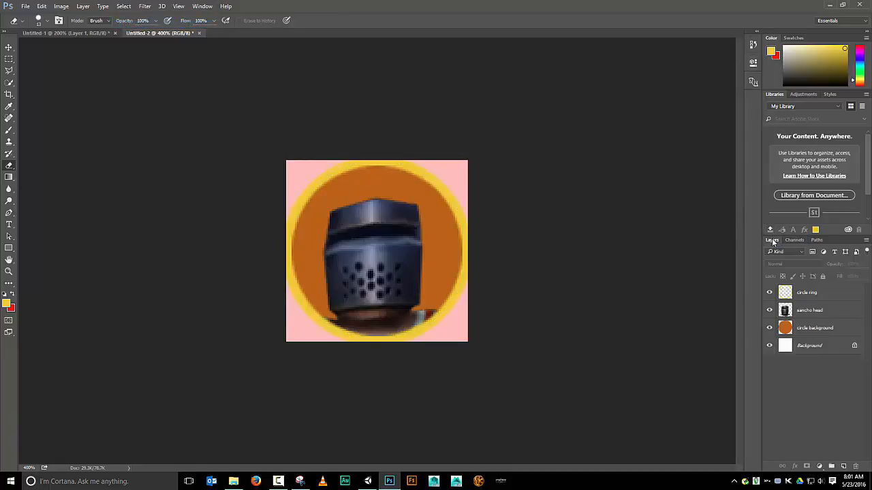
# Save the image as head in Targa format at 32 bits/pixel
pyautogui.click(25, 6)
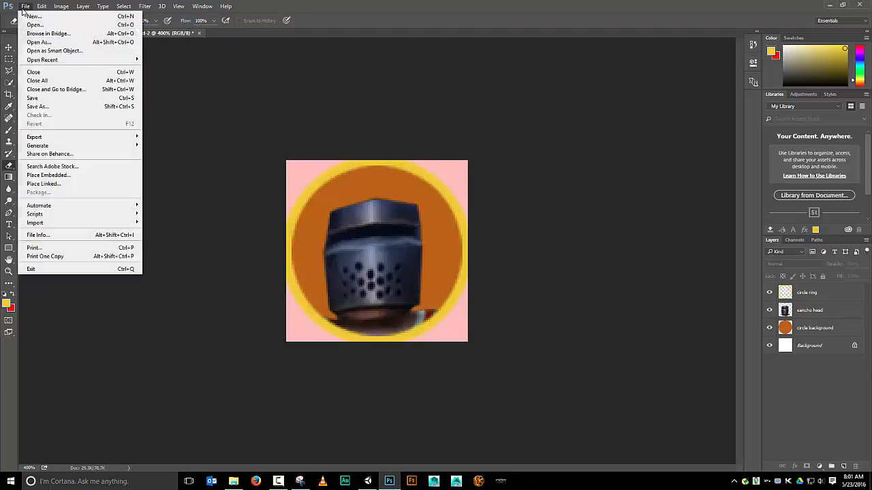
pyautogui.click(41, 106)
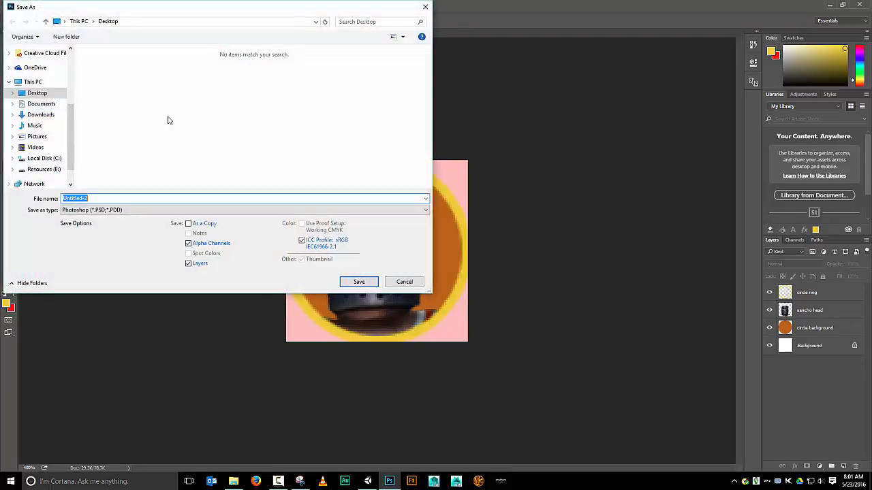
pyautogui.write('head')
pyautogui.click(194, 210)
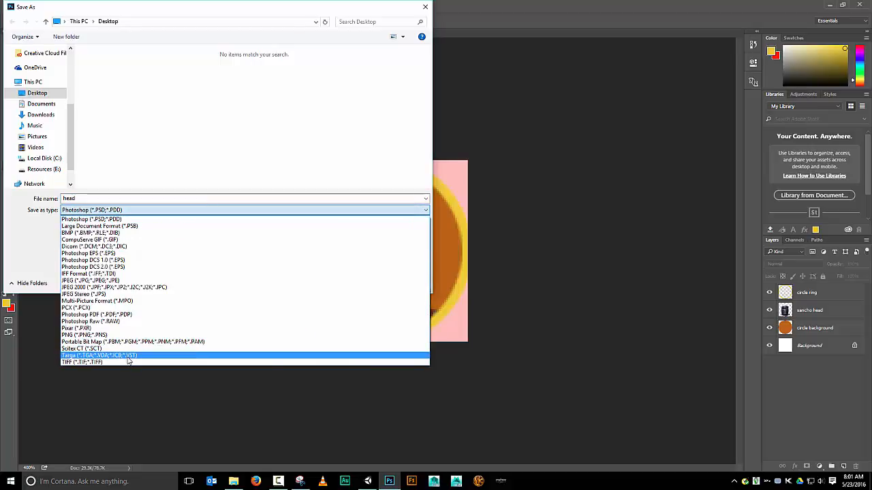
pyautogui.click(128, 356)
pyautogui.click(356, 280)
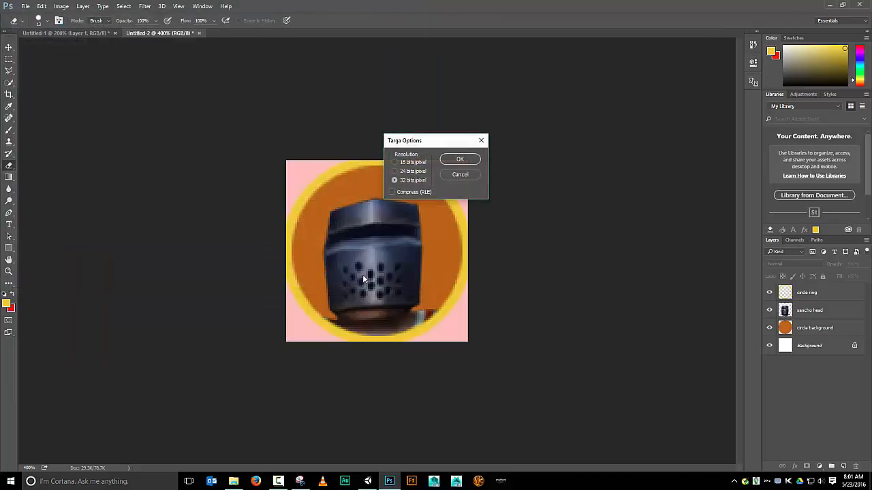
pyautogui.click(458, 159)
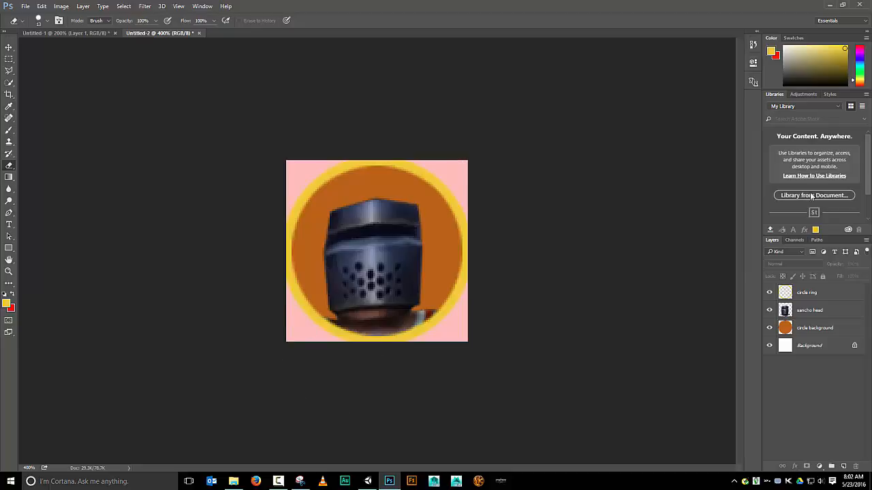
# Switch to Unity and import the head file from the desktop into the Project assets
pyautogui.click(368, 481)
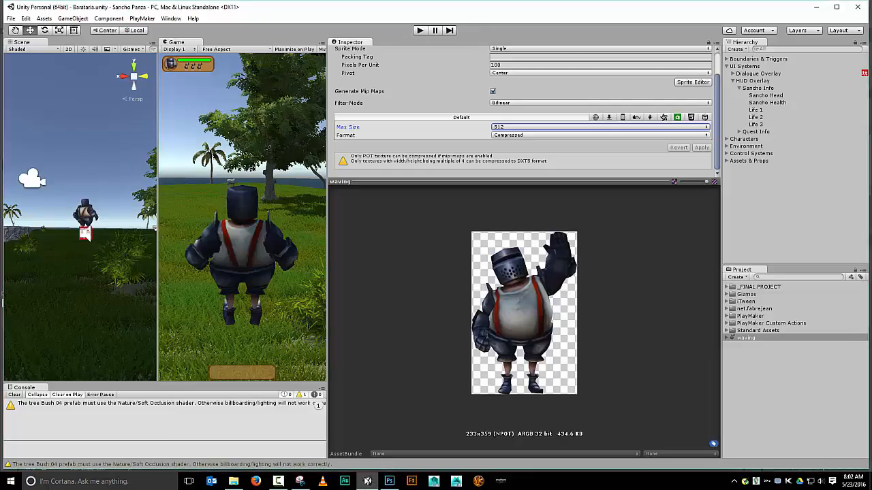
pyautogui.click(233, 480)
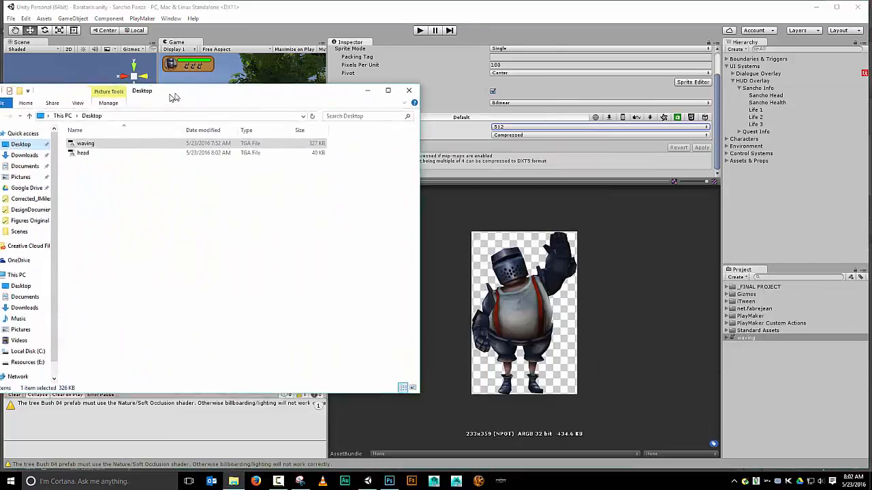
pyautogui.moveTo(171, 90); pyautogui.dragTo(286, 77)
pyautogui.moveTo(193, 138); pyautogui.dragTo(776, 391)
pyautogui.moveTo(321, 77); pyautogui.dragTo(871, 89)
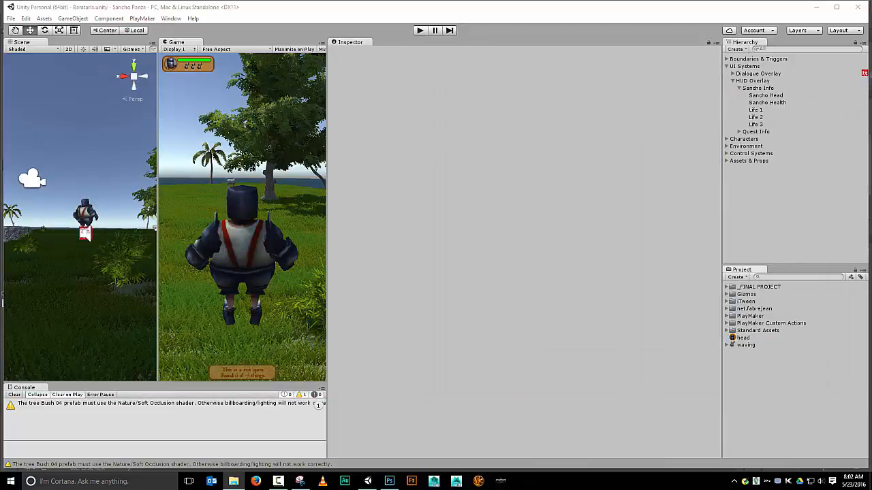
# Select the imported head texture and set its Max Size to 256 in the import settings
pyautogui.click(741, 338)
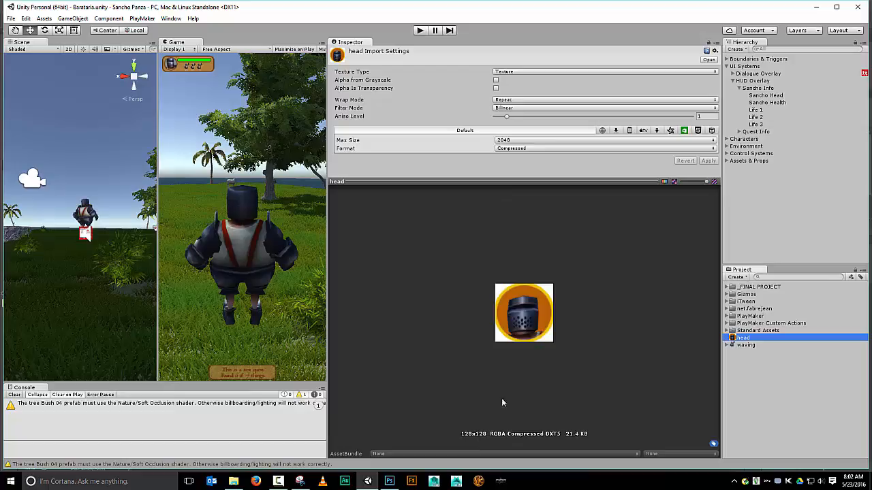
pyautogui.click(533, 139)
pyautogui.click(522, 181)
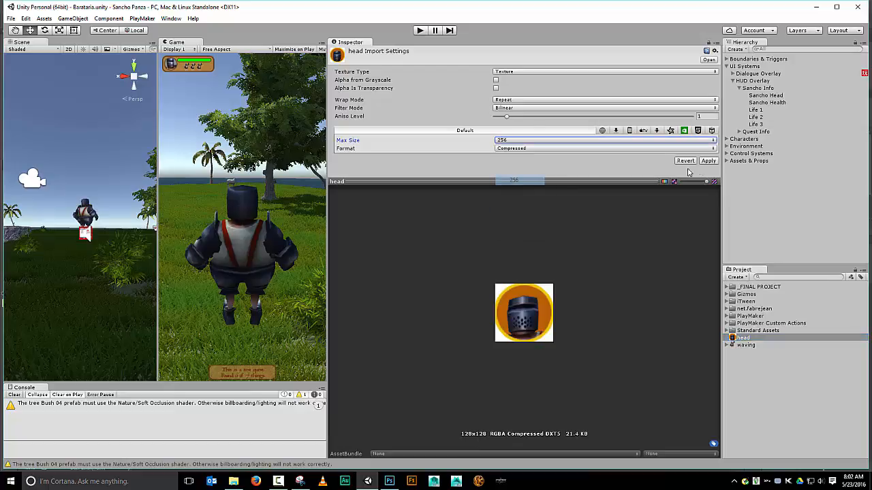
pyautogui.click(551, 72)
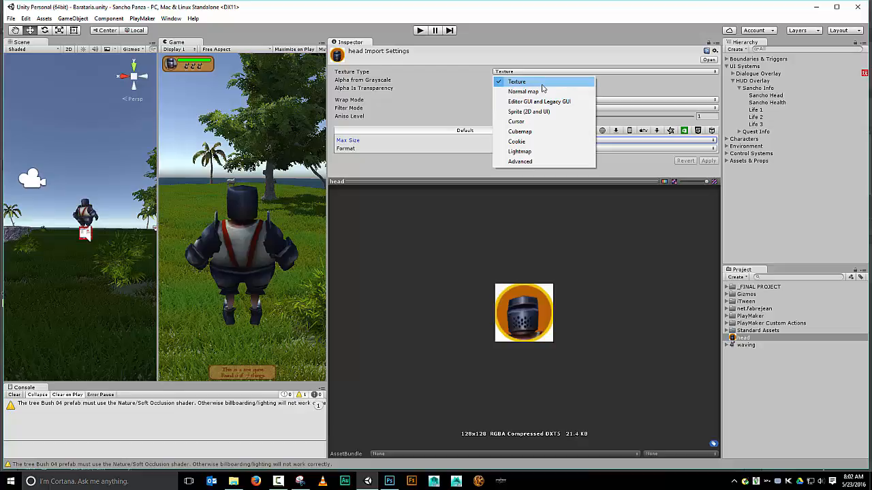
pyautogui.click(660, 87)
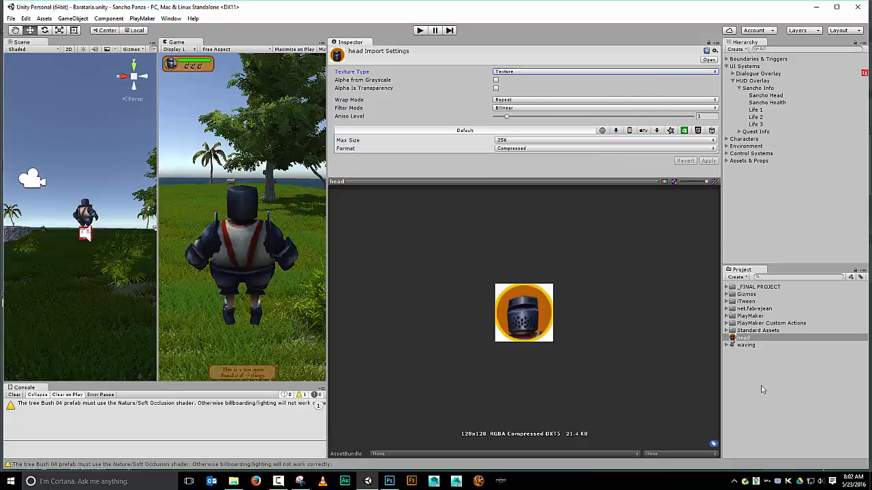
# Create a Plane game object and raise it along Y above the character to about 5.7
pyautogui.click(74, 19)
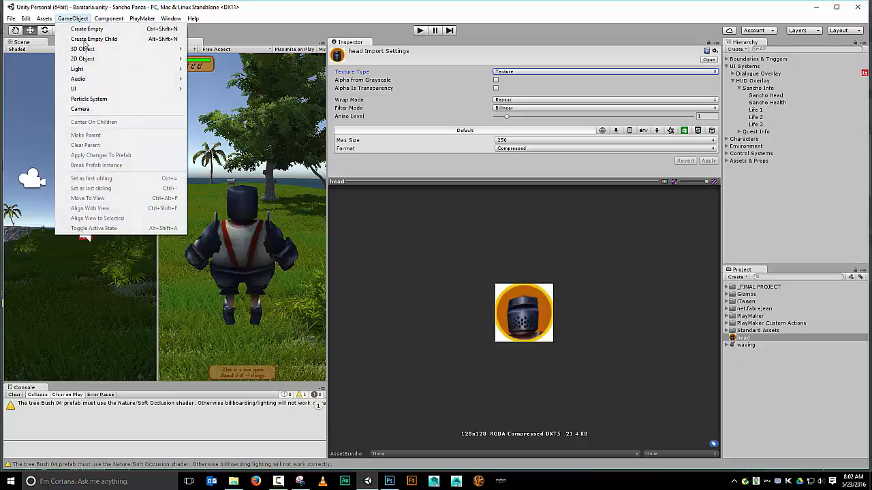
pyautogui.moveTo(87, 51)
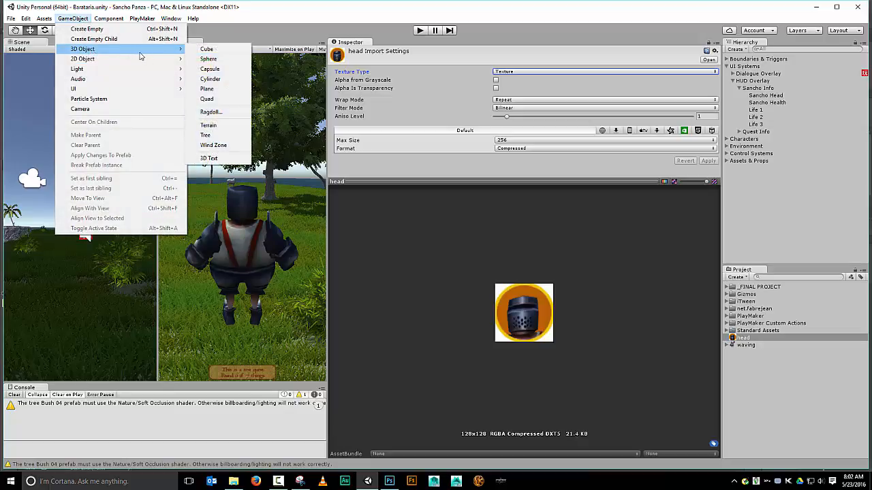
pyautogui.click(226, 89)
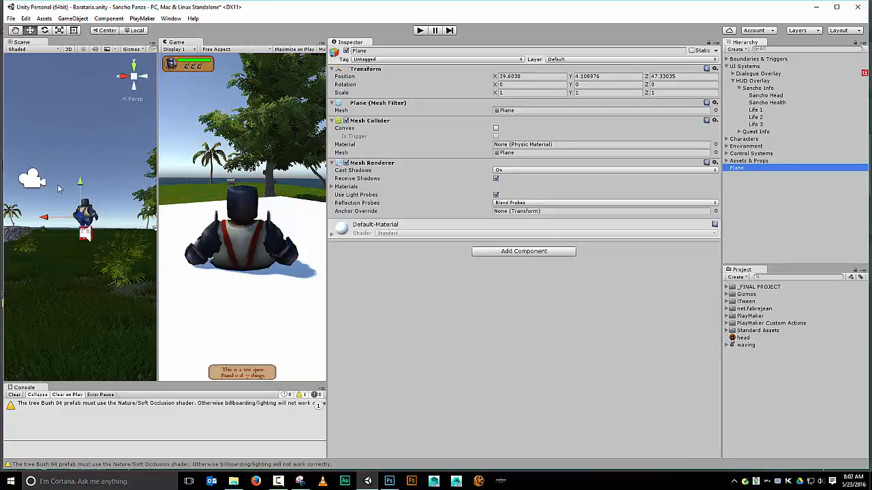
pyautogui.moveTo(79, 184); pyautogui.dragTo(80, 150)
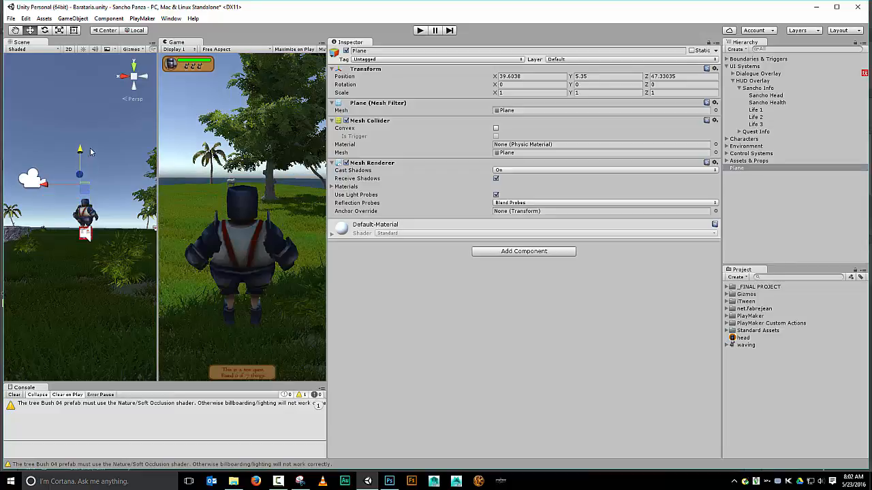
# Rearrange the editor layout so the Game view docks beside the Scene view, widen that panel, and show the Scene view
pyautogui.moveTo(176, 45); pyautogui.dragTo(68, 43)
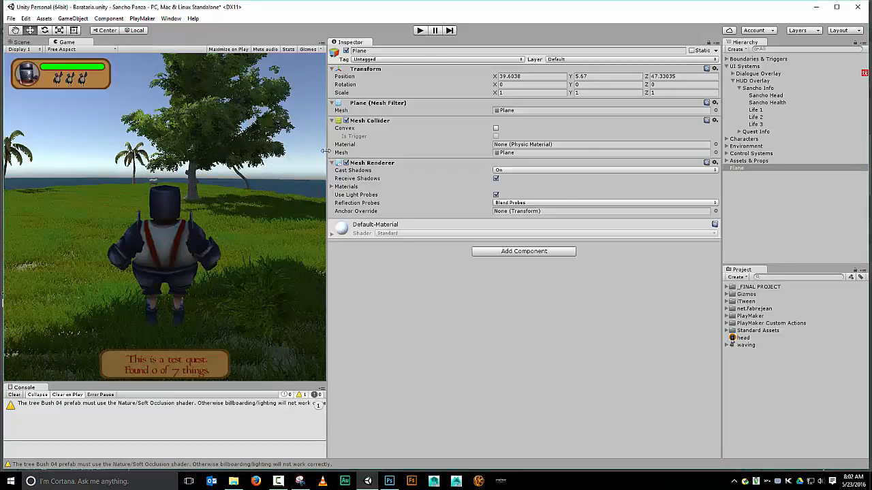
pyautogui.moveTo(325, 151); pyautogui.dragTo(558, 151)
pyautogui.click(21, 42)
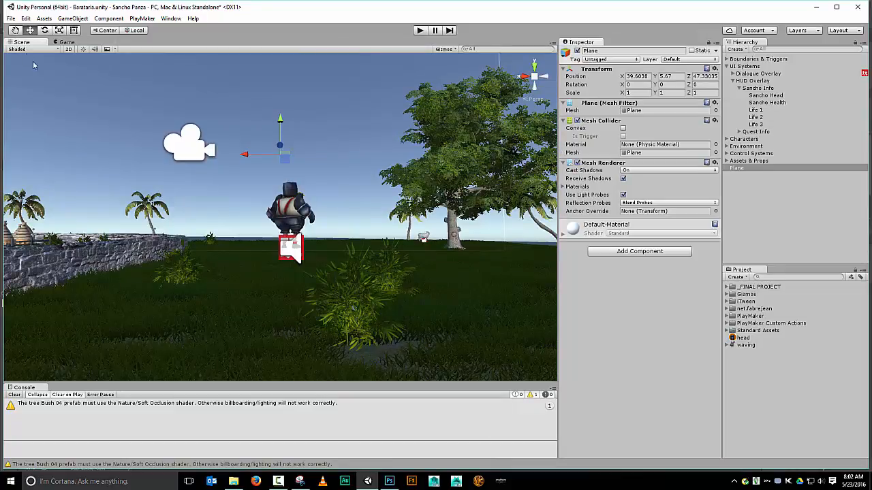
# Create a new material in the Project assets and apply it to the plane
pyautogui.keyDown('alt'); pyautogui.moveTo(300, 123); pyautogui.dragTo(303, 302); pyautogui.keyUp('alt')
pyautogui.scroll(-3, 312, 249)
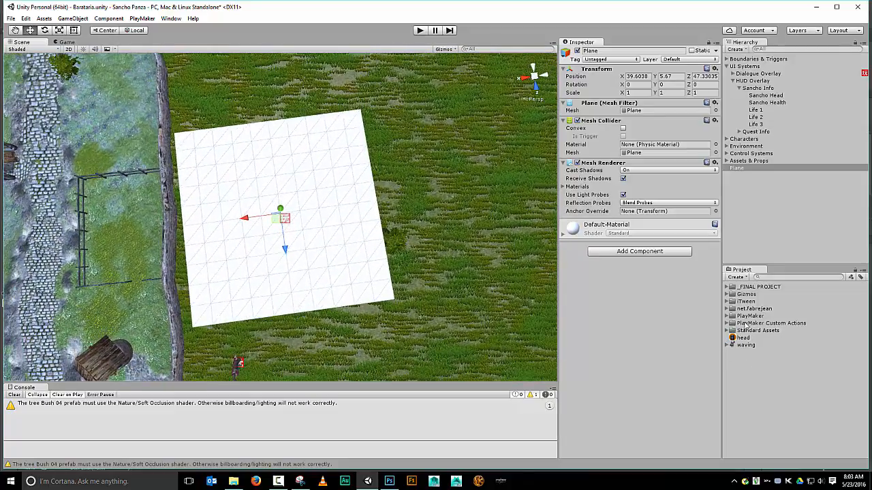
pyautogui.click(736, 277)
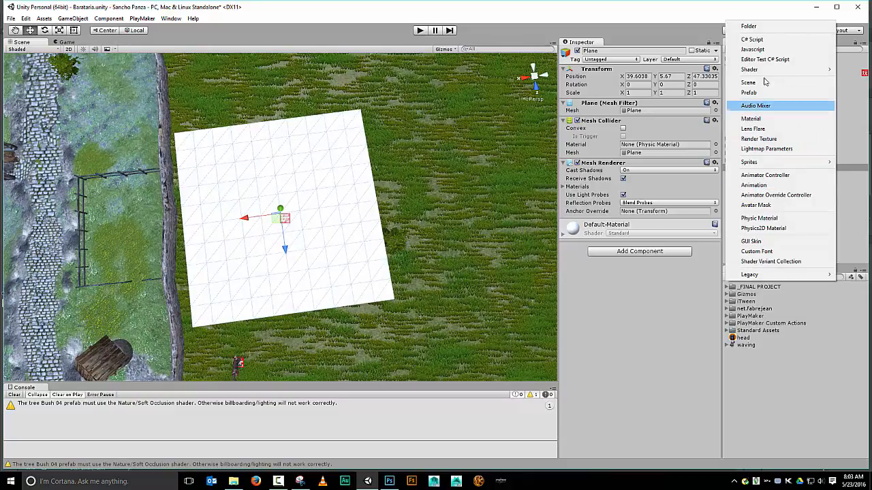
pyautogui.click(750, 118)
pyautogui.click(754, 349)
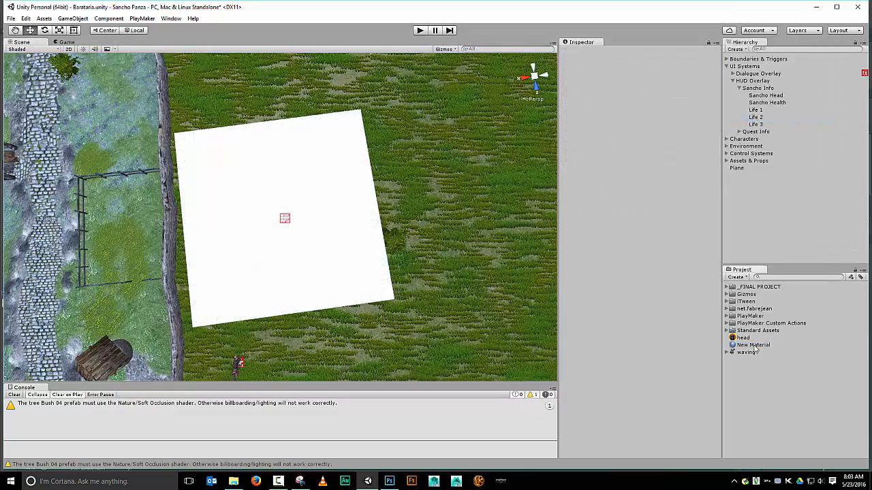
pyautogui.moveTo(754, 347); pyautogui.dragTo(322, 259)
# Assign the head texture to the new material's Albedo map
pyautogui.click(755, 346)
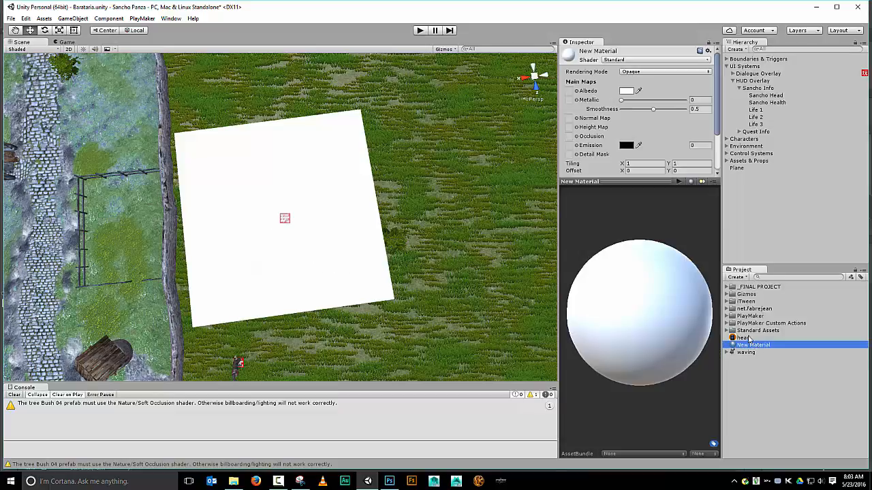
pyautogui.click(714, 120)
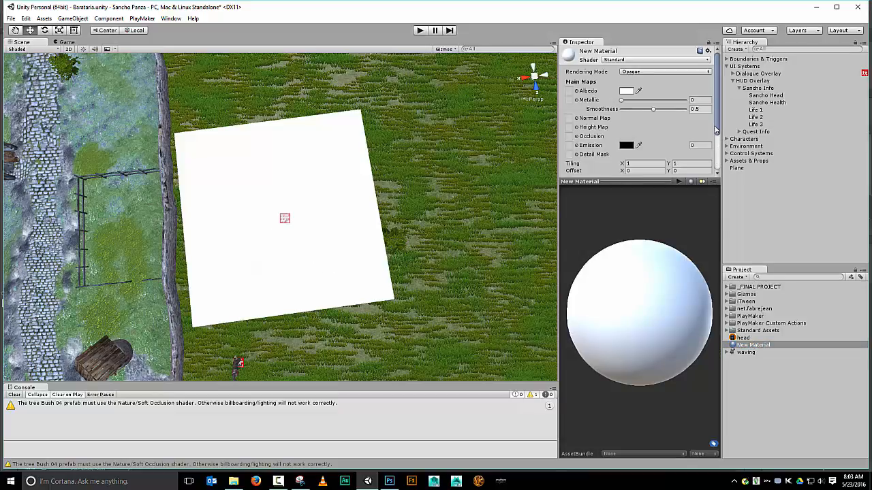
pyautogui.moveTo(715, 128); pyautogui.dragTo(714, 106)
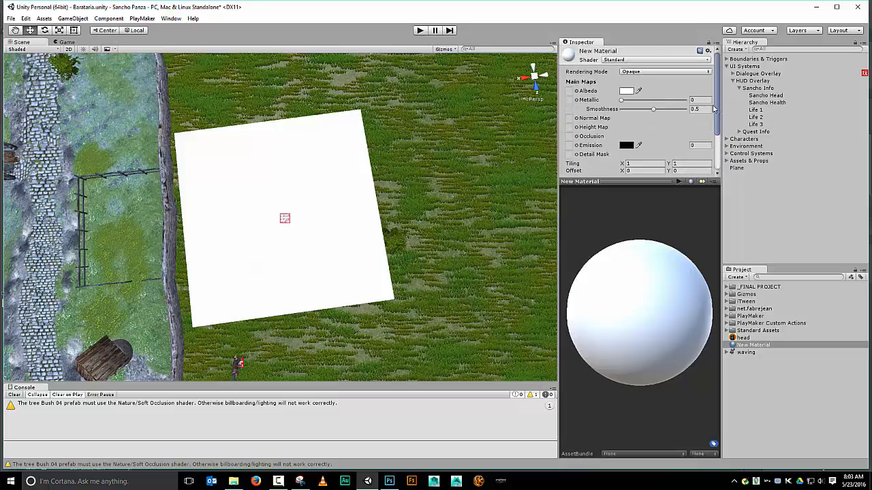
pyautogui.click(576, 92)
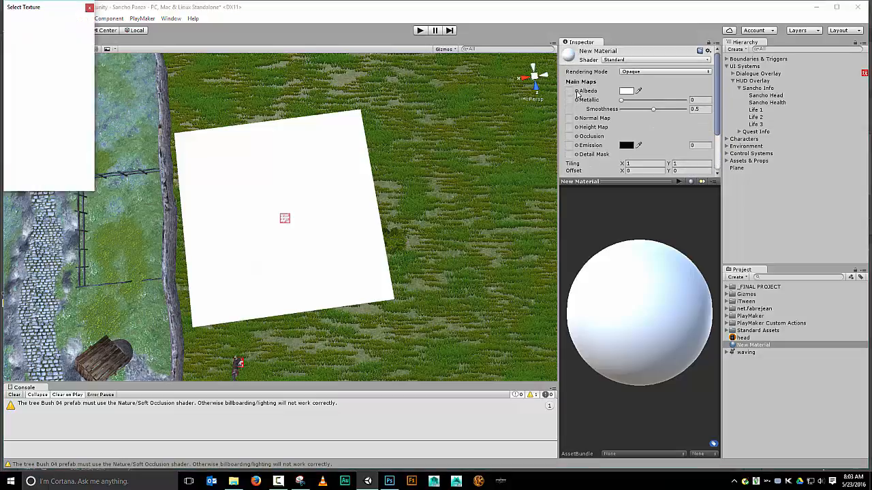
pyautogui.click(89, 9)
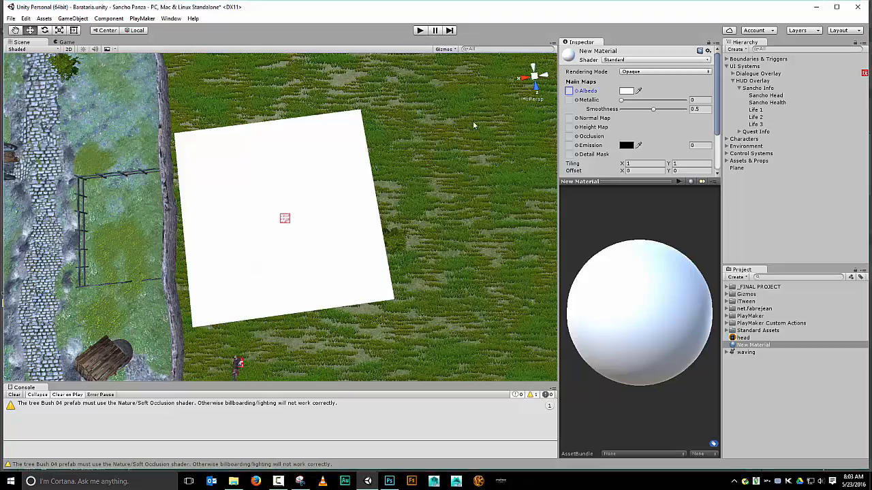
pyautogui.moveTo(739, 339); pyautogui.dragTo(573, 94)
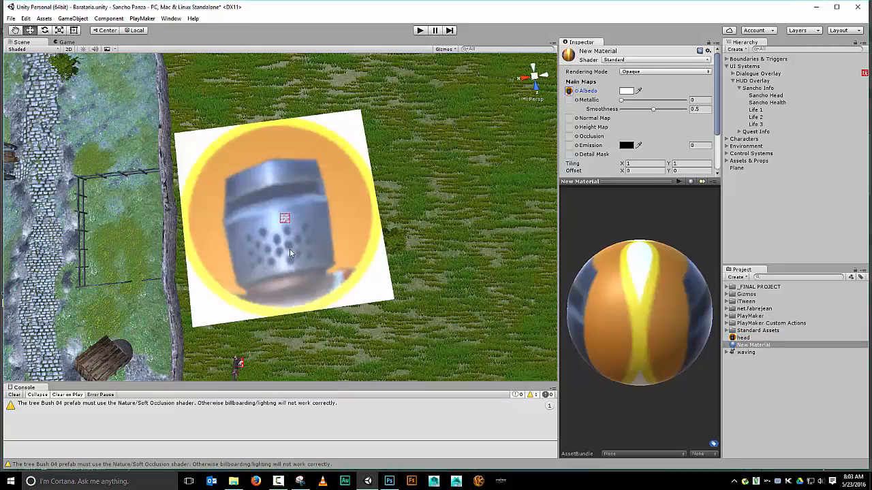
# Change the material's shader to Legacy Shaders > Transparent > Cutout > Diffuse
pyautogui.click(705, 62)
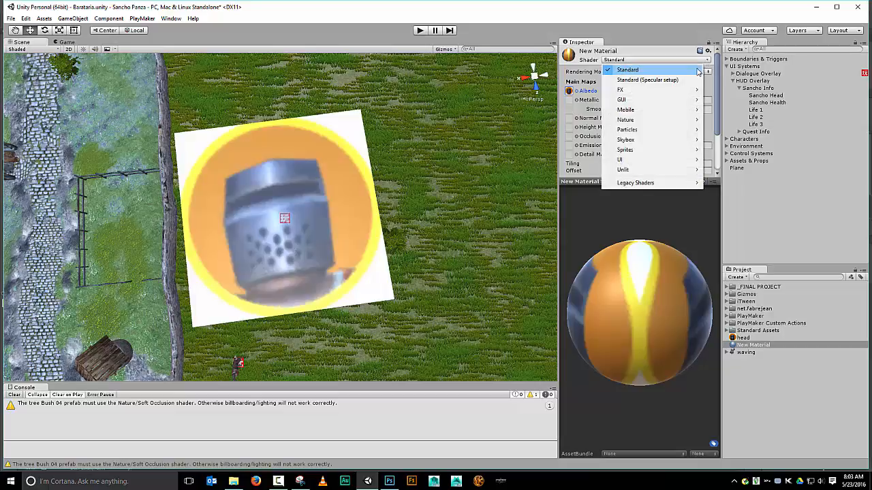
pyautogui.moveTo(698, 185)
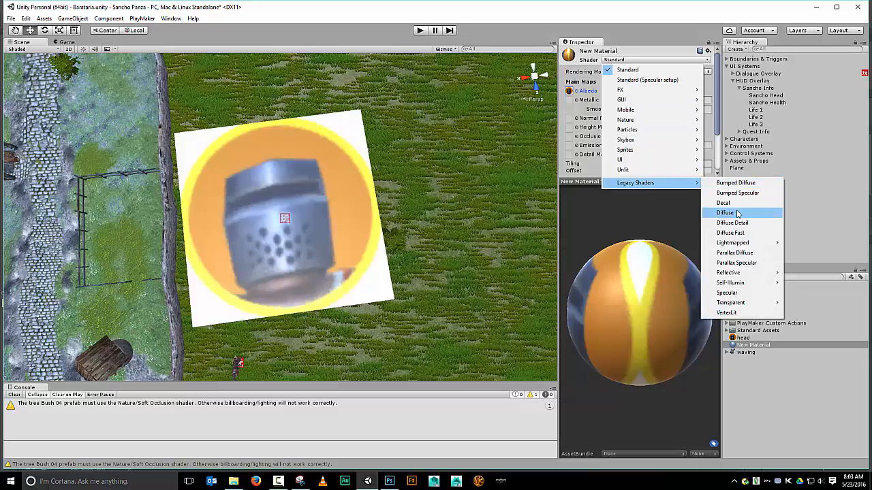
pyautogui.moveTo(774, 304)
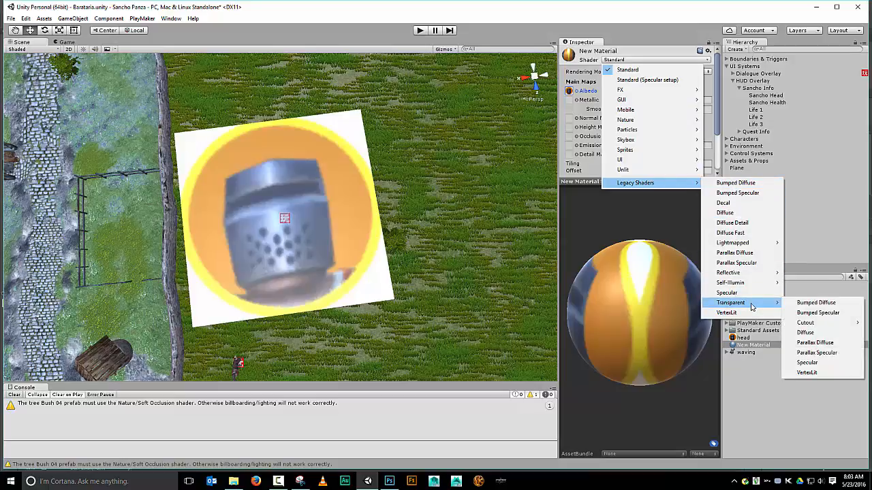
pyautogui.moveTo(814, 324)
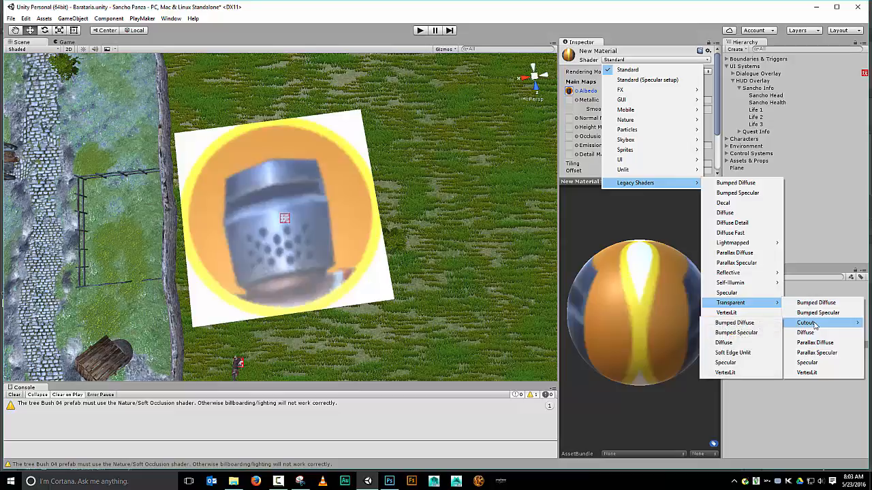
pyautogui.click(747, 345)
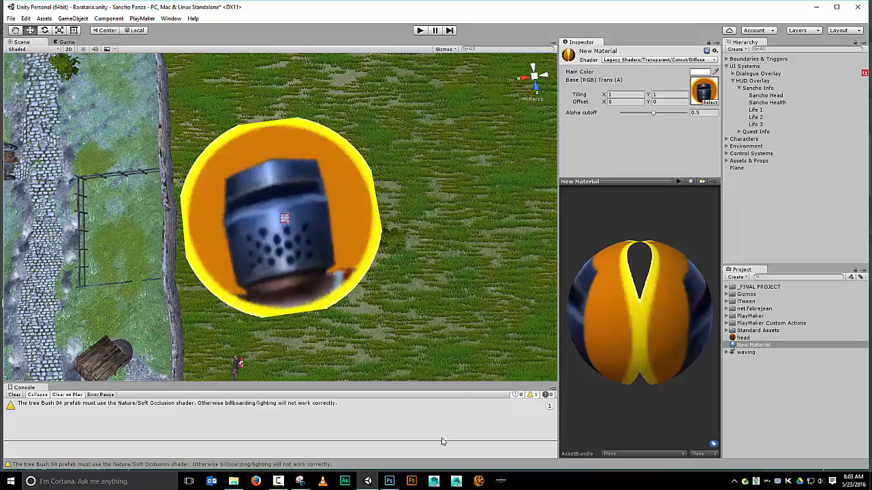
# Compare the Photoshop image, its layers and channels with the textured plane in Unity
pyautogui.click(386, 482)
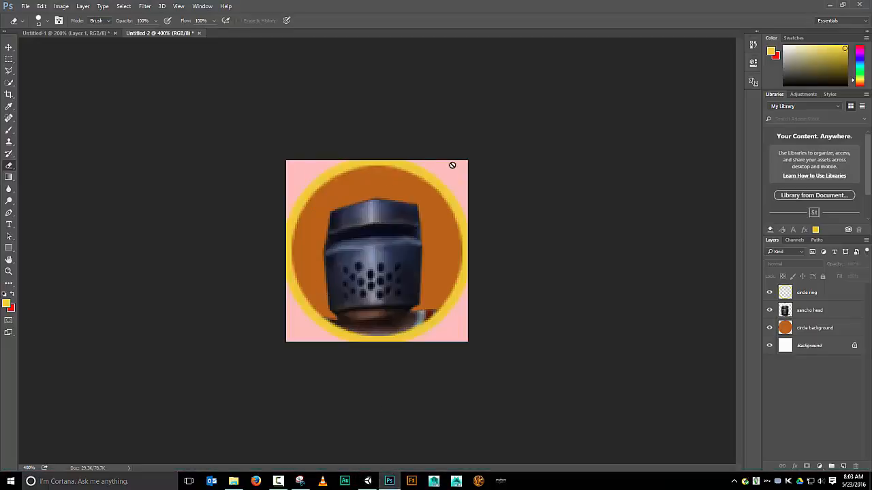
pyautogui.click(368, 481)
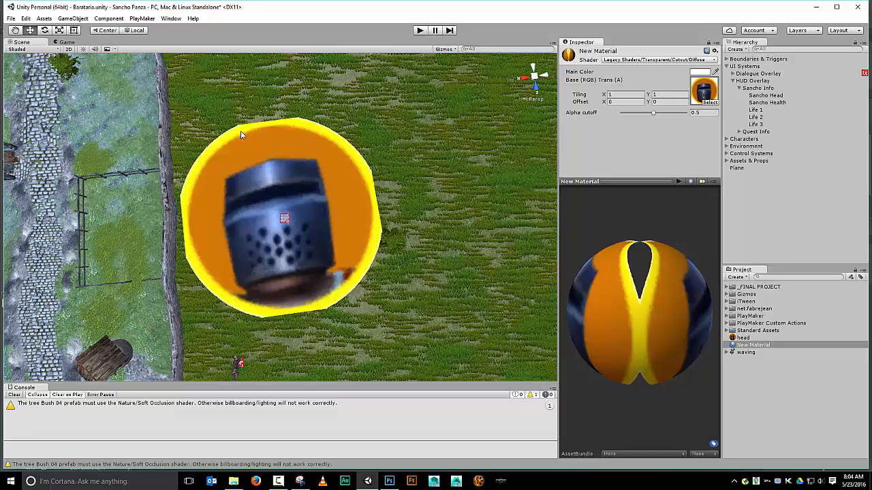
pyautogui.click(389, 481)
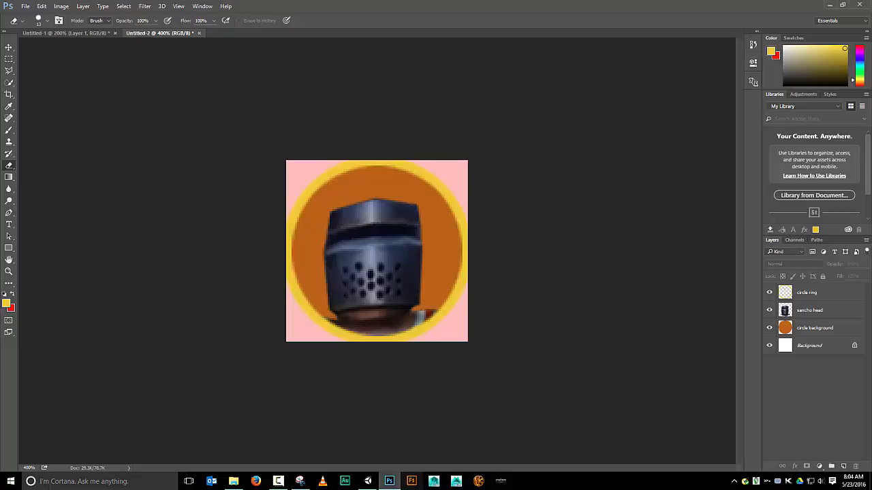
pyautogui.click(368, 482)
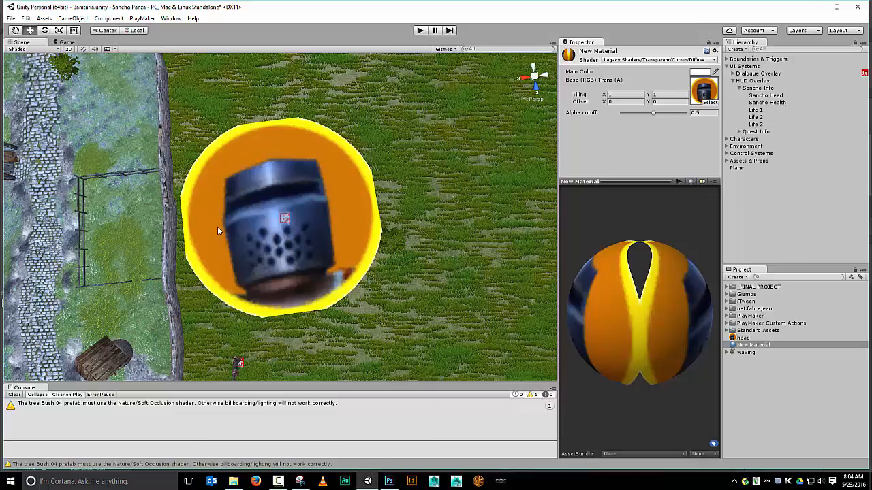
pyautogui.click(389, 481)
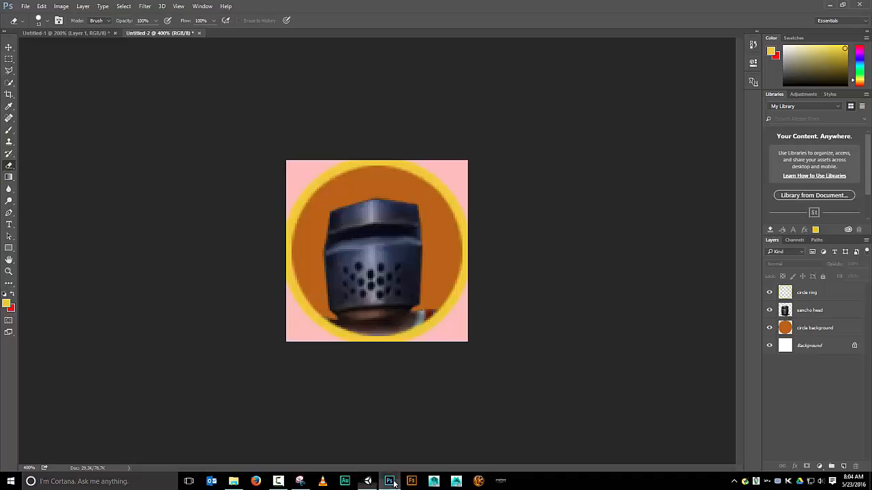
pyautogui.click(794, 240)
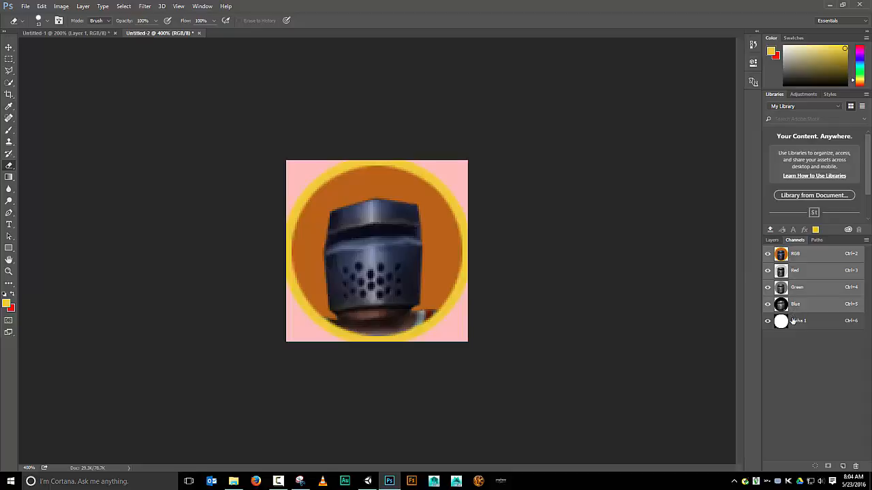
pyautogui.click(770, 240)
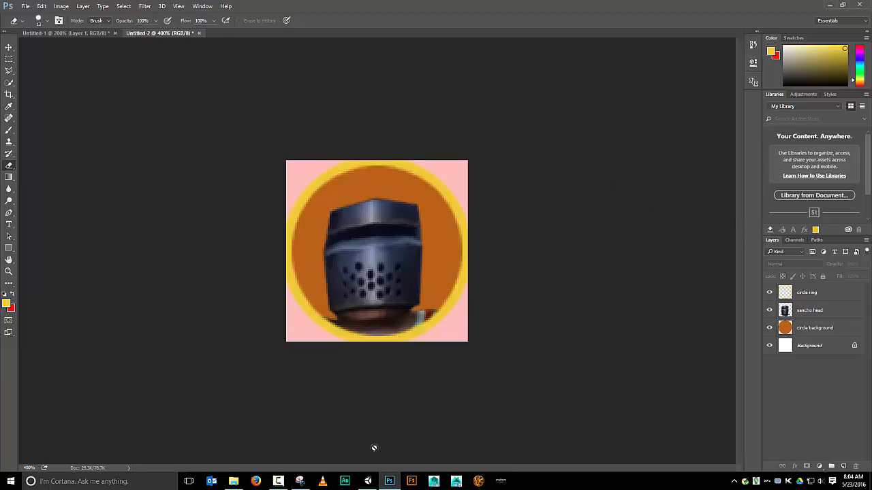
pyautogui.click(372, 486)
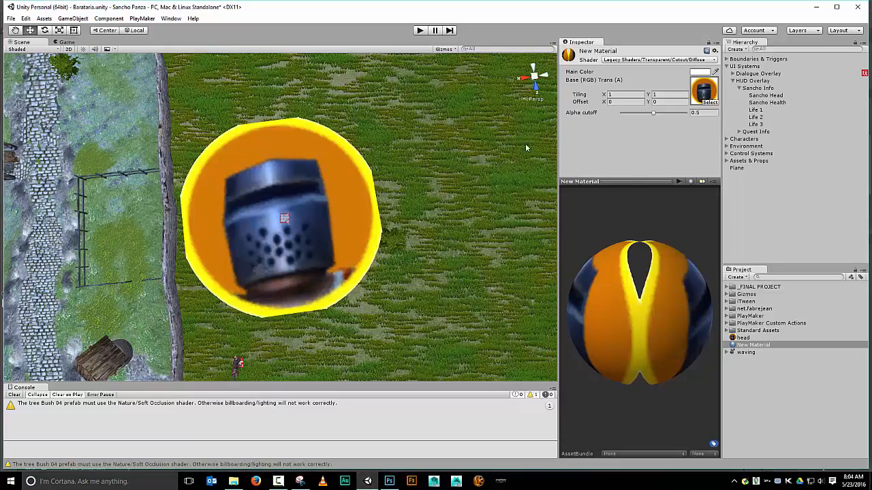